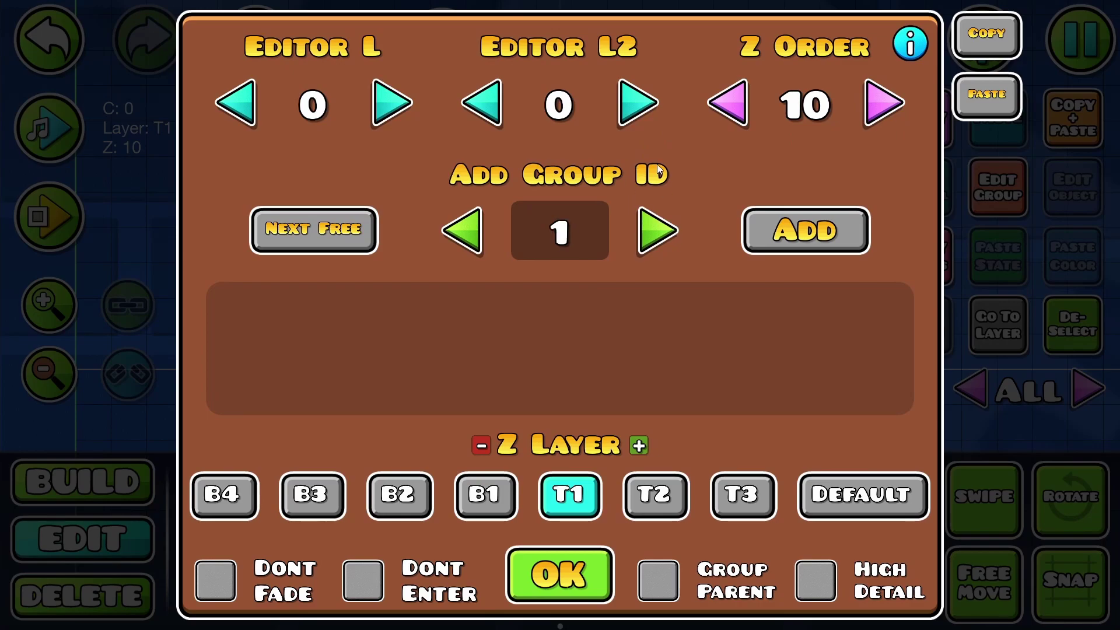
- Add group ID 1 to the selected portal and place a Pulse trigger in the level ahead of it
click(806, 230)
click(535, 583)
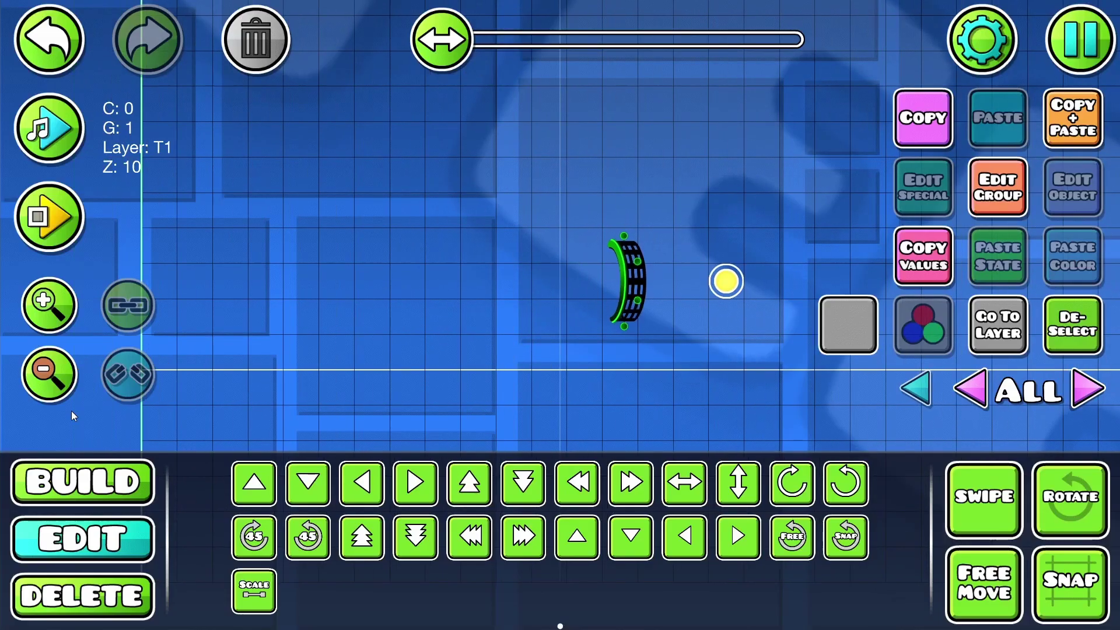
click(82, 481)
click(885, 435)
click(471, 489)
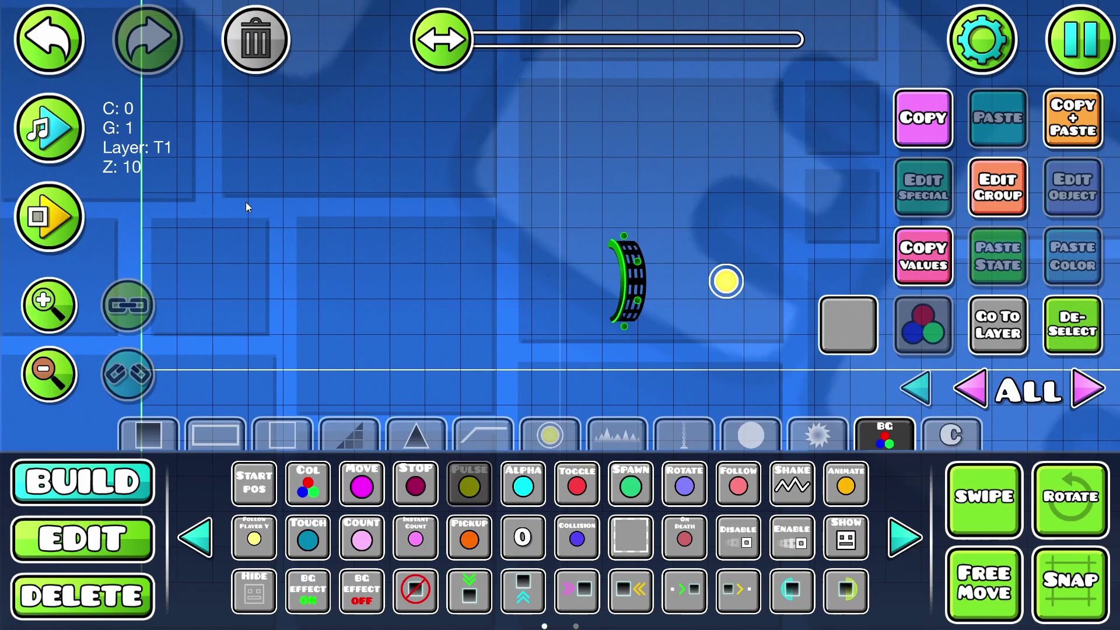
click(265, 182)
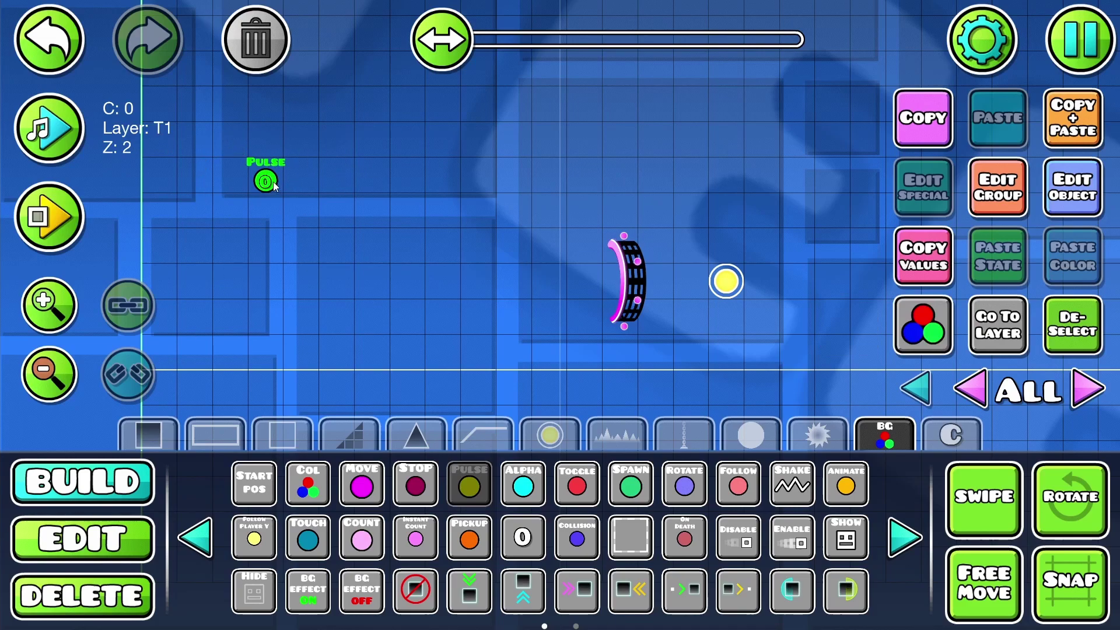
- Configure the Pulse trigger with a black color, Group target type, group ID 1 and a hold of 9999
click(153, 532)
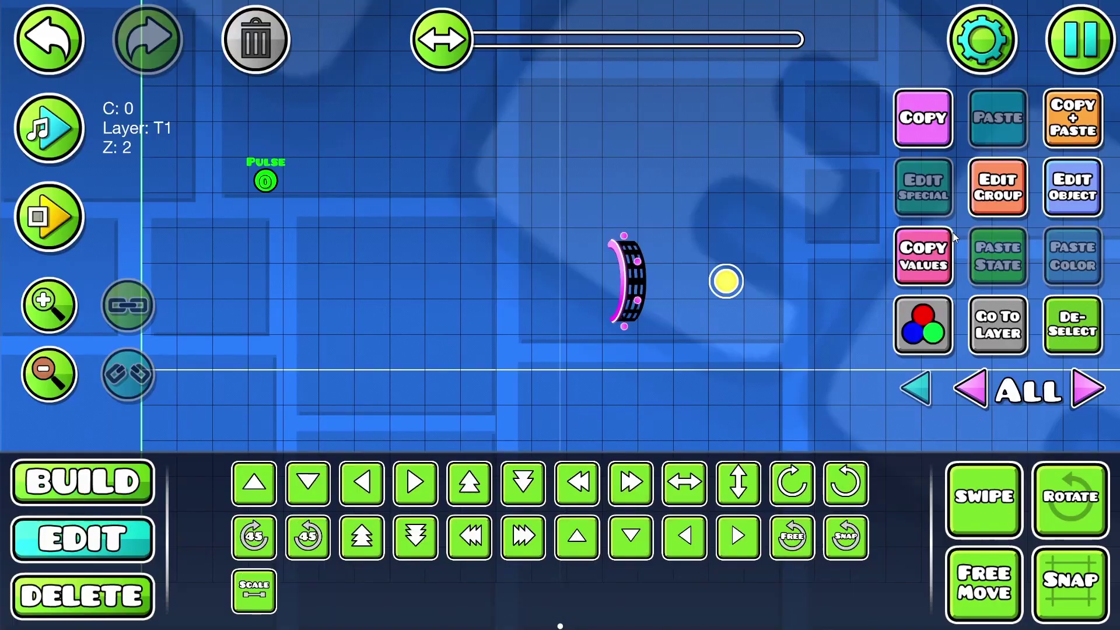
click(1051, 197)
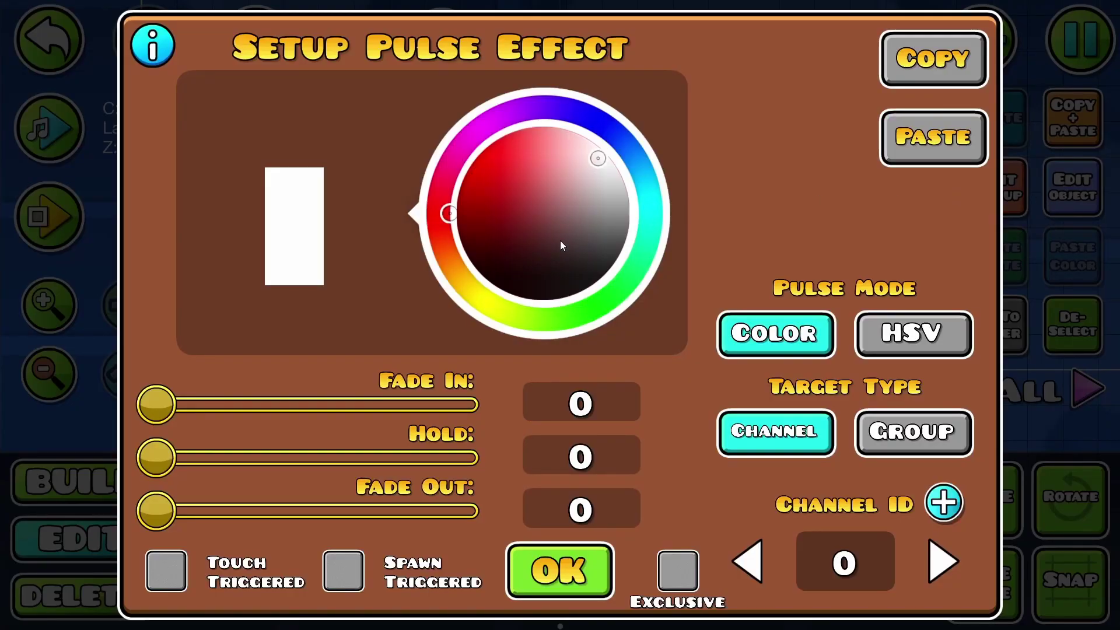
drag(596, 168, 557, 312)
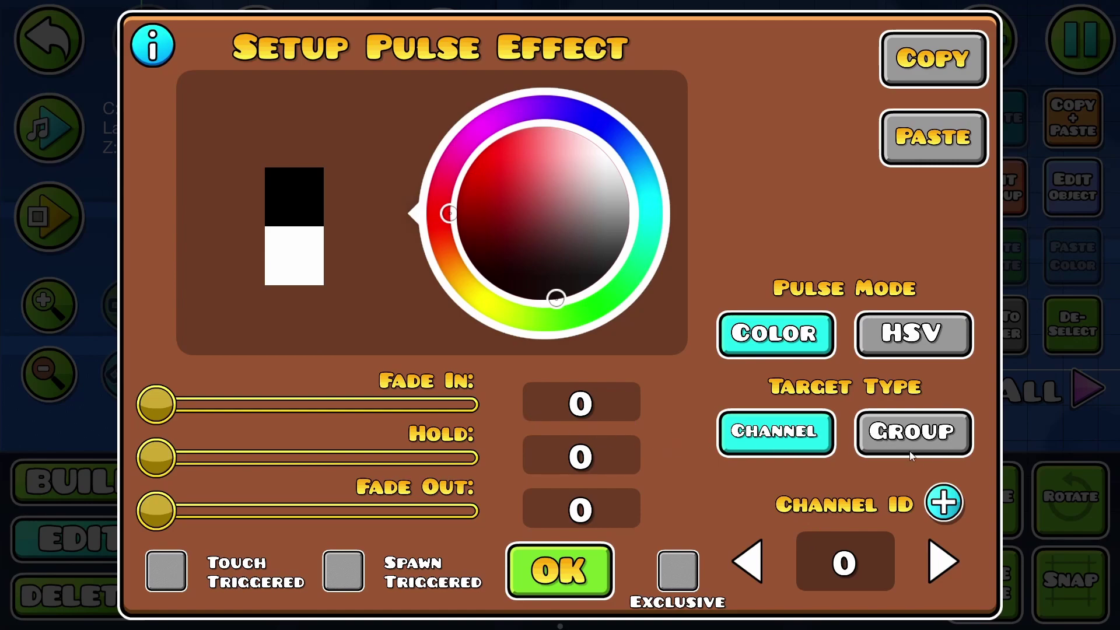
click(903, 433)
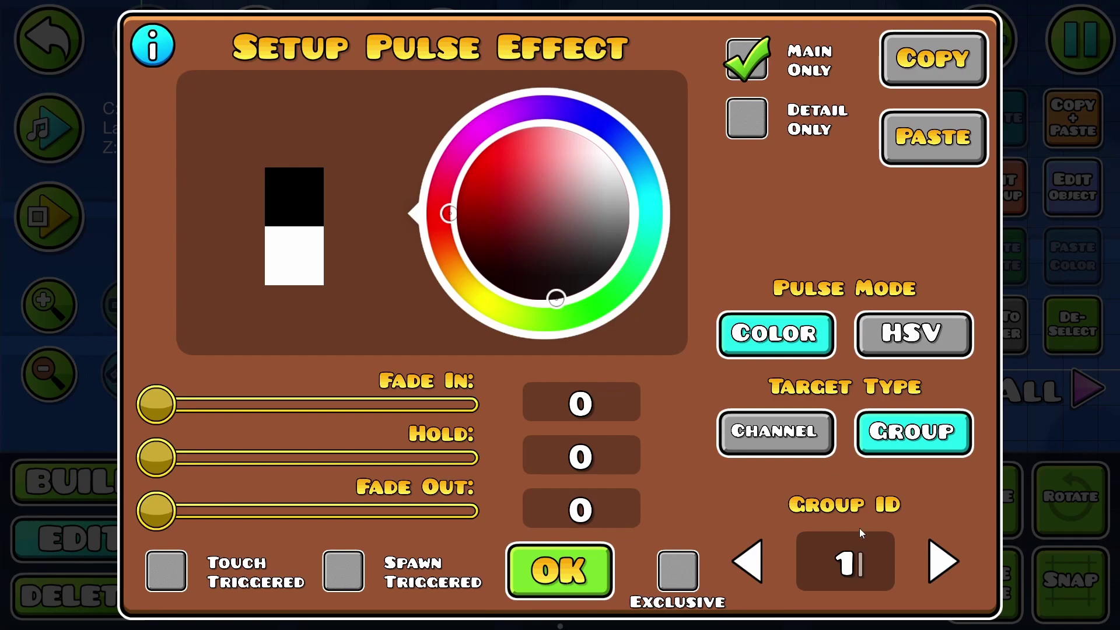
click(575, 459)
text(9999)
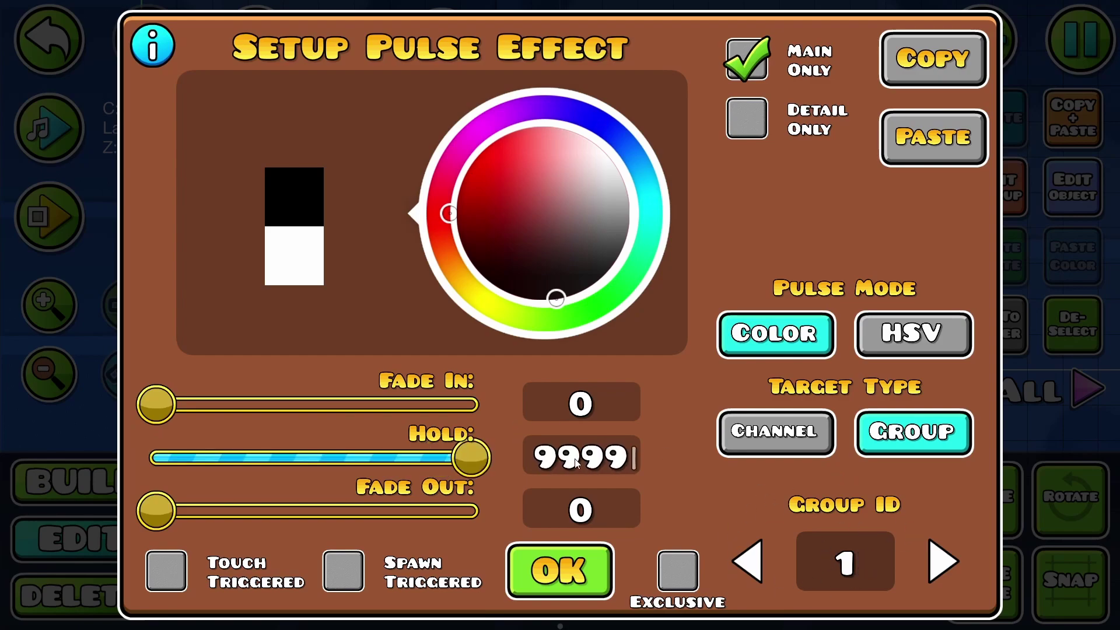
click(596, 510)
click(559, 570)
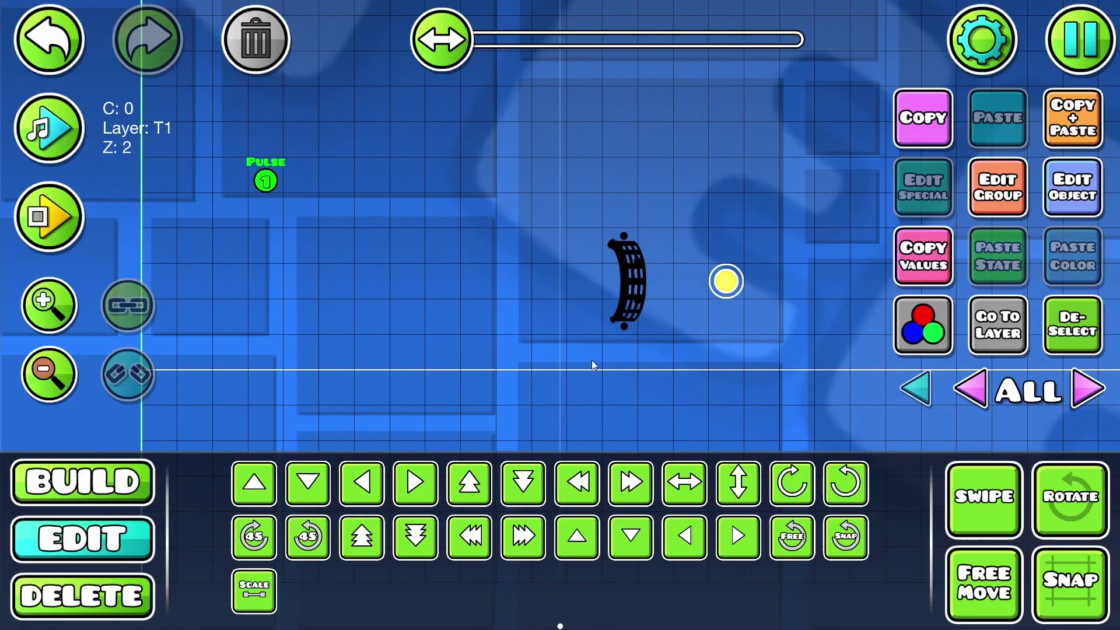
- Start and stop the music playback preview in the level editor
drag(488, 331, 491, 334)
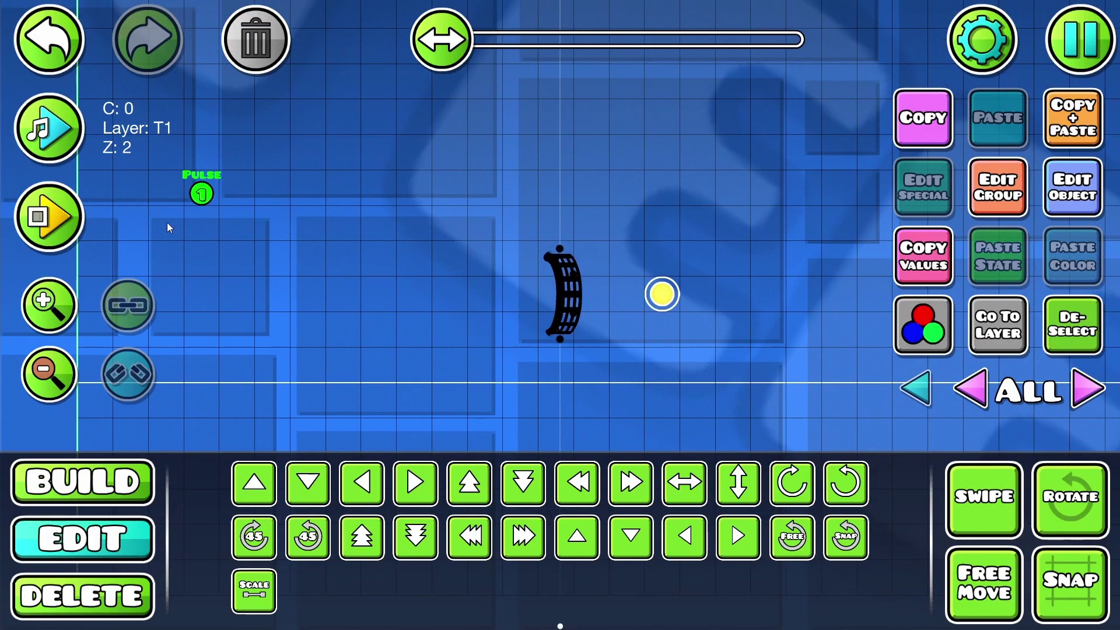
drag(135, 205, 200, 209)
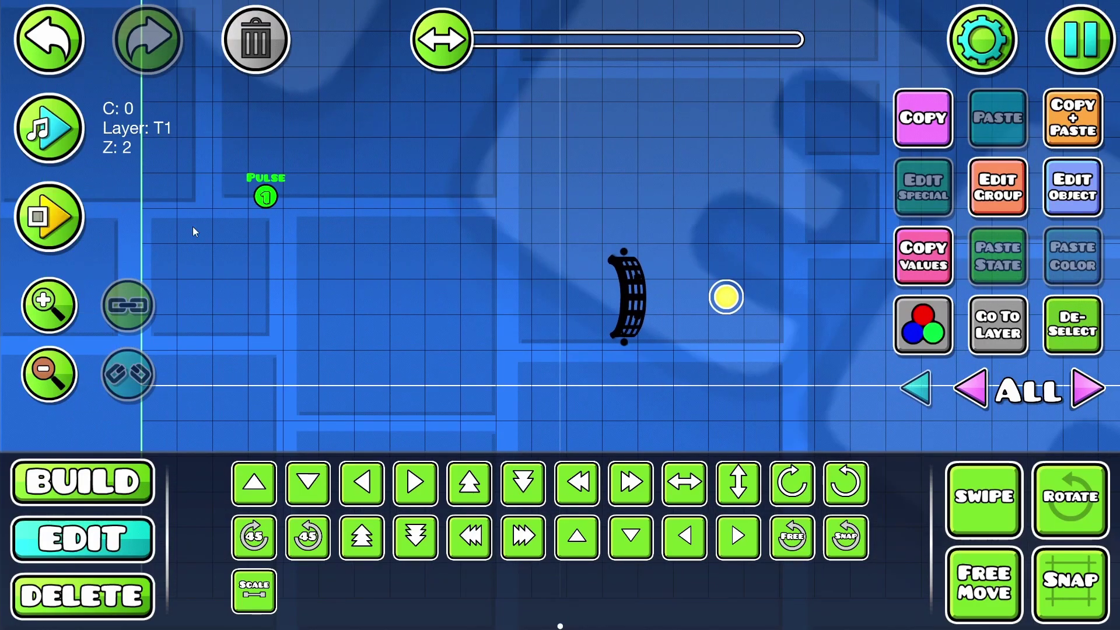
drag(677, 260, 616, 269)
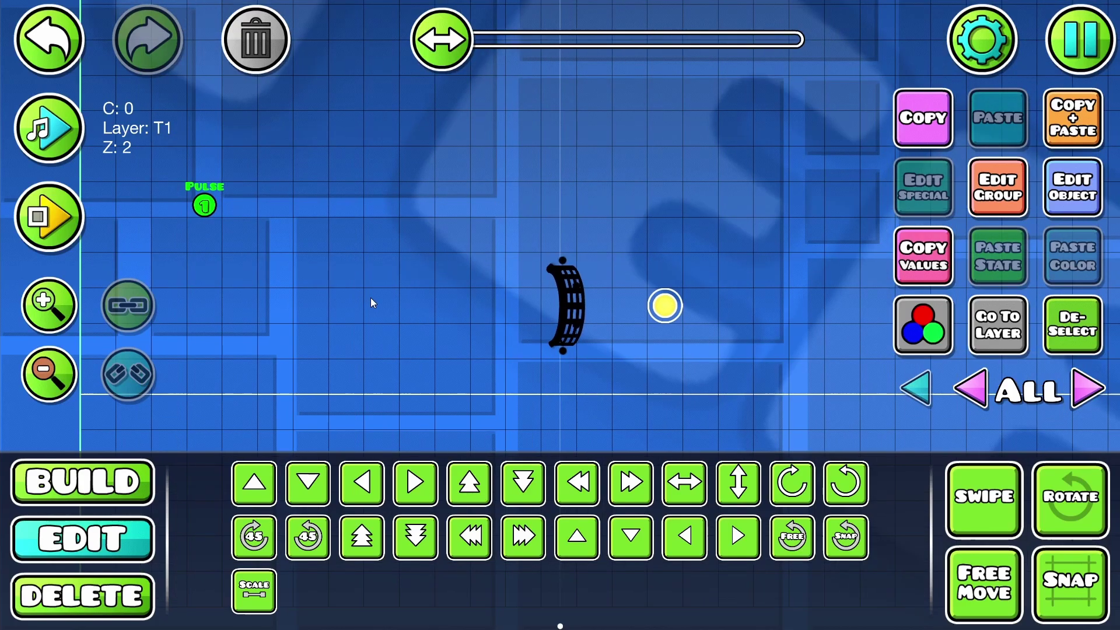
click(49, 129)
click(49, 128)
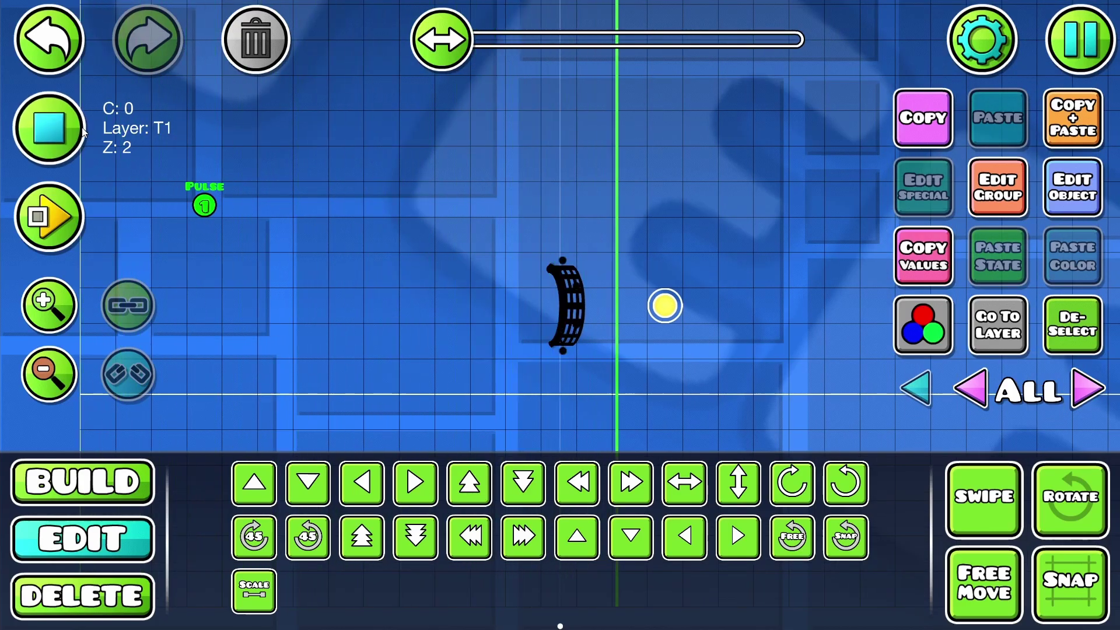
- Add a group ID to the yellow jump orb and deselect it
click(667, 306)
click(997, 187)
click(806, 227)
click(560, 572)
click(1072, 324)
- Change the Pulse trigger's color to a bright cyan tone
drag(791, 298, 748, 306)
drag(145, 236, 244, 243)
click(263, 223)
click(1057, 193)
mouse_move(441, 217)
mouse_down()
mouse_move(513, 118)
mouse_move(638, 208)
mouse_up()
click(528, 142)
click(557, 559)
click(681, 342)
drag(601, 294, 509, 286)
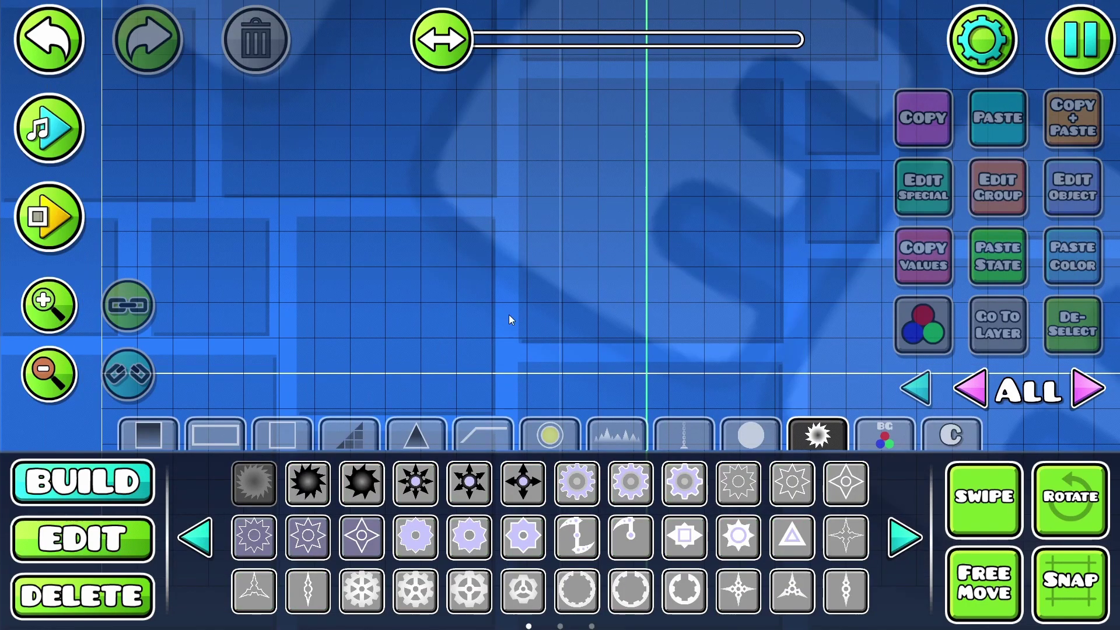
- Place a black sawblade, a gear saw and an open toothed ring side by side above the ground
click(443, 297)
click(577, 483)
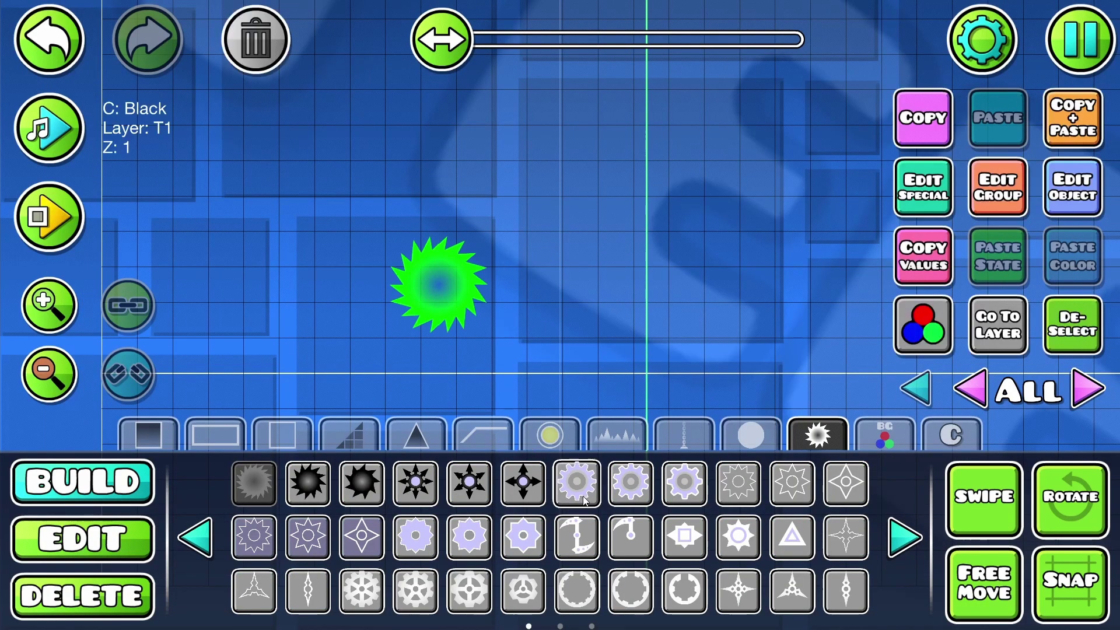
click(554, 282)
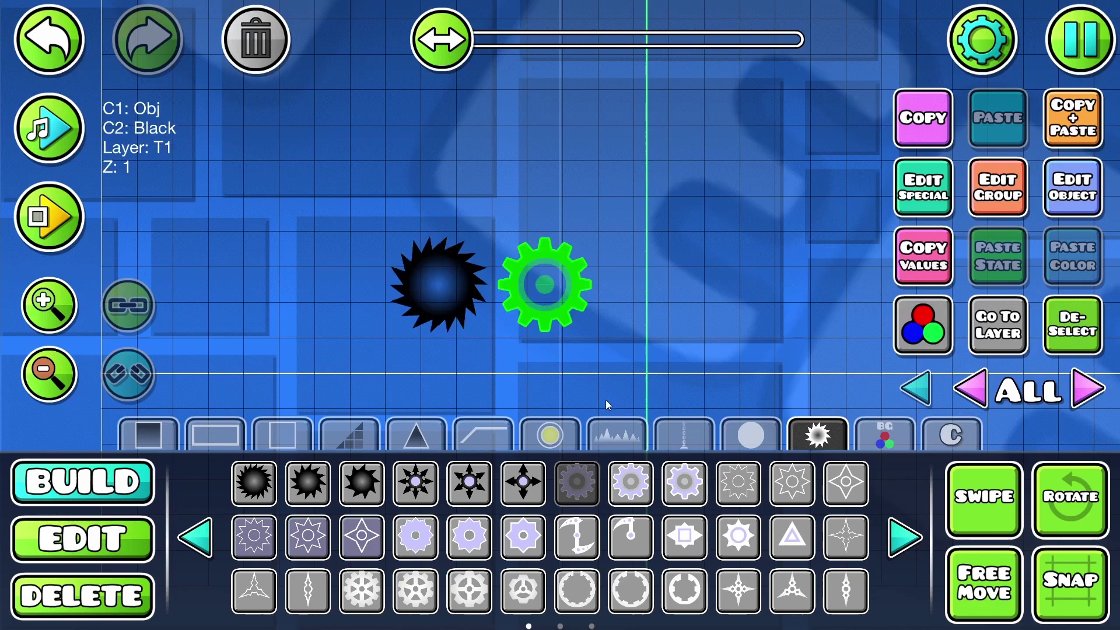
click(583, 595)
click(650, 284)
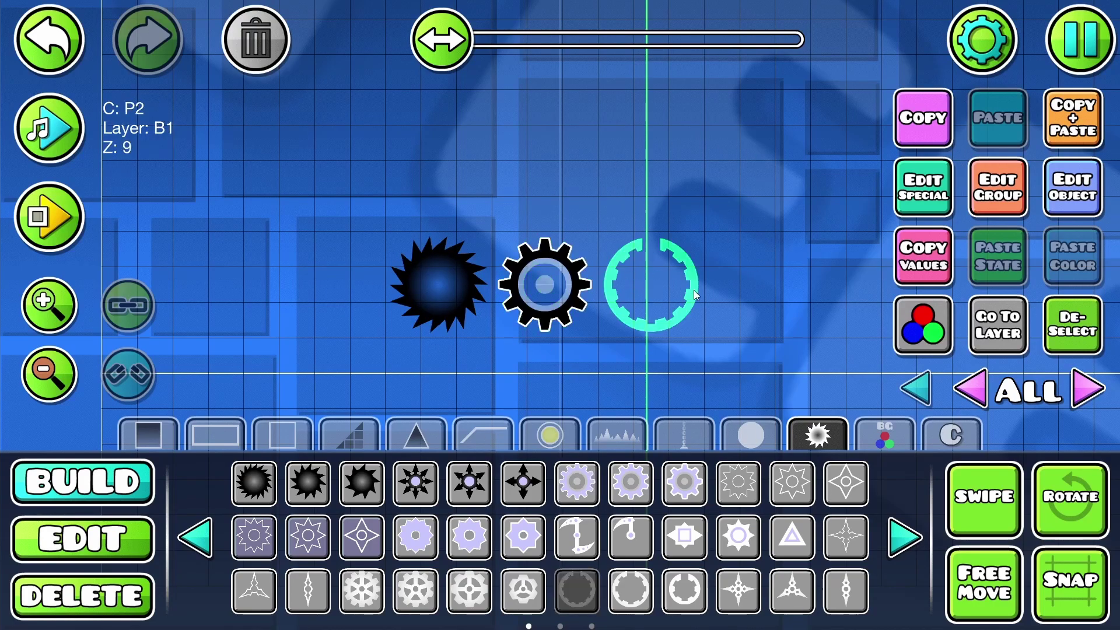
- Delete the gear saw and the open toothed ring, keeping only the black sawblade
click(101, 532)
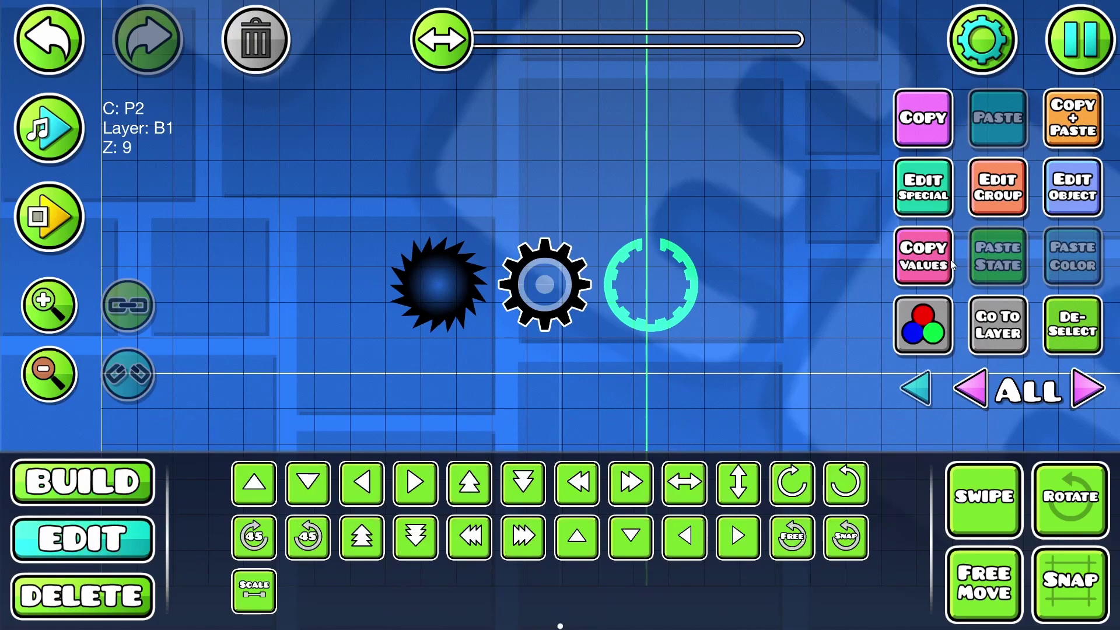
click(579, 250)
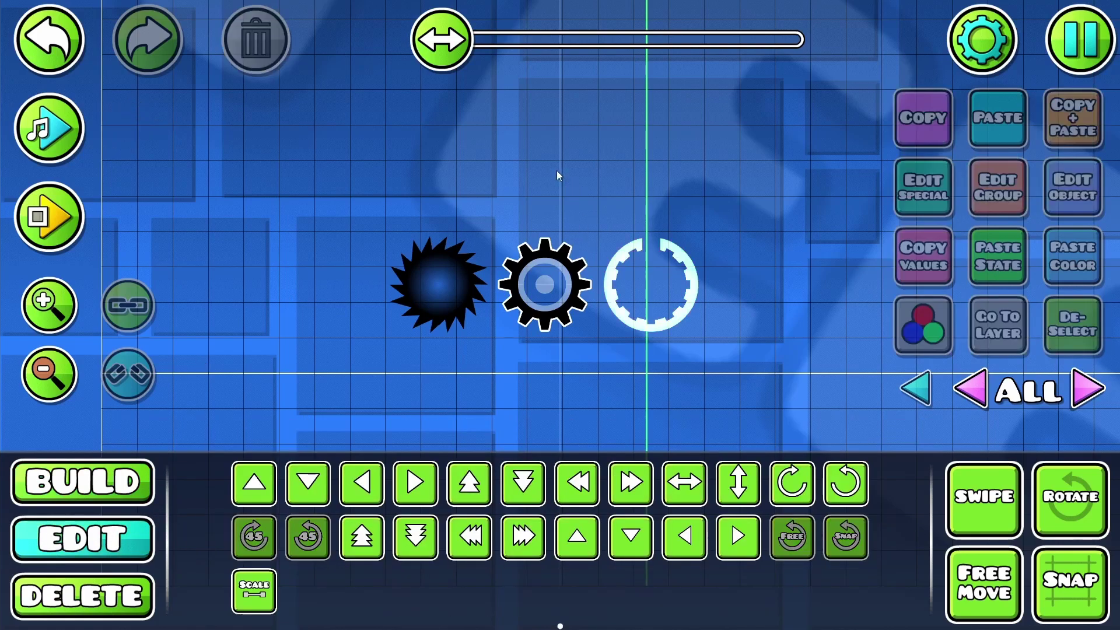
click(82, 596)
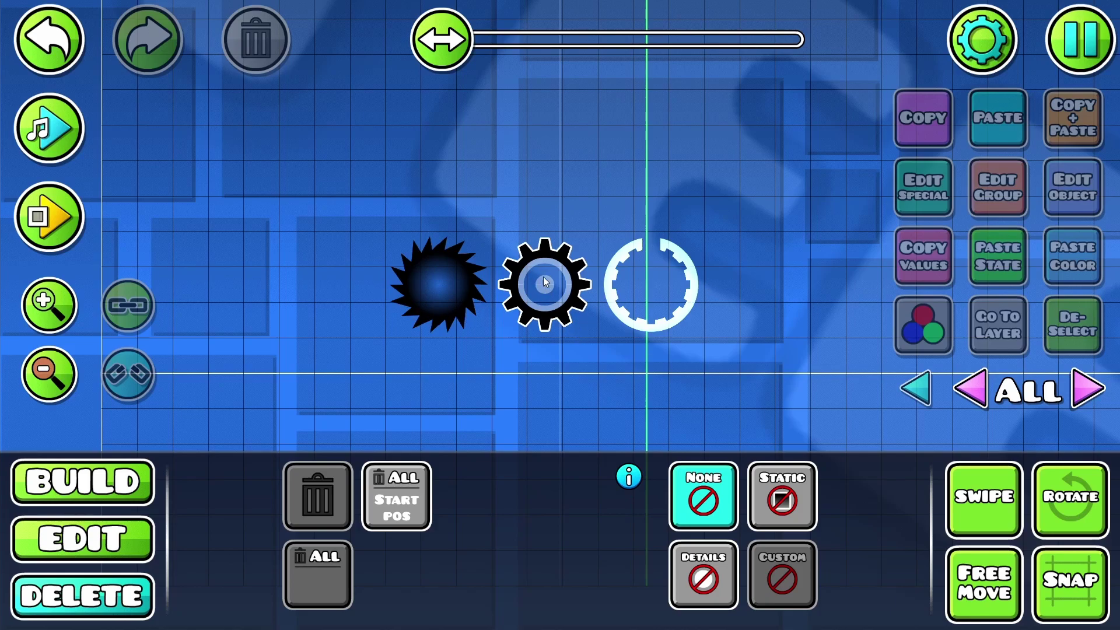
click(566, 288)
click(628, 287)
click(82, 538)
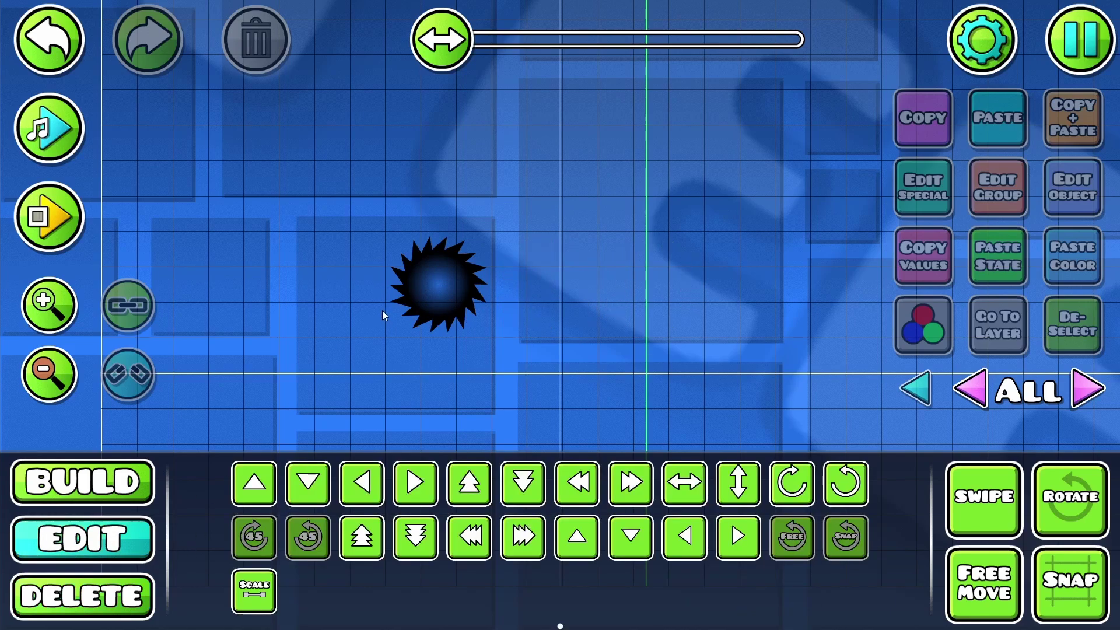
- Set the black sawblade's rotate action to Custom at 30 degrees per second
click(442, 297)
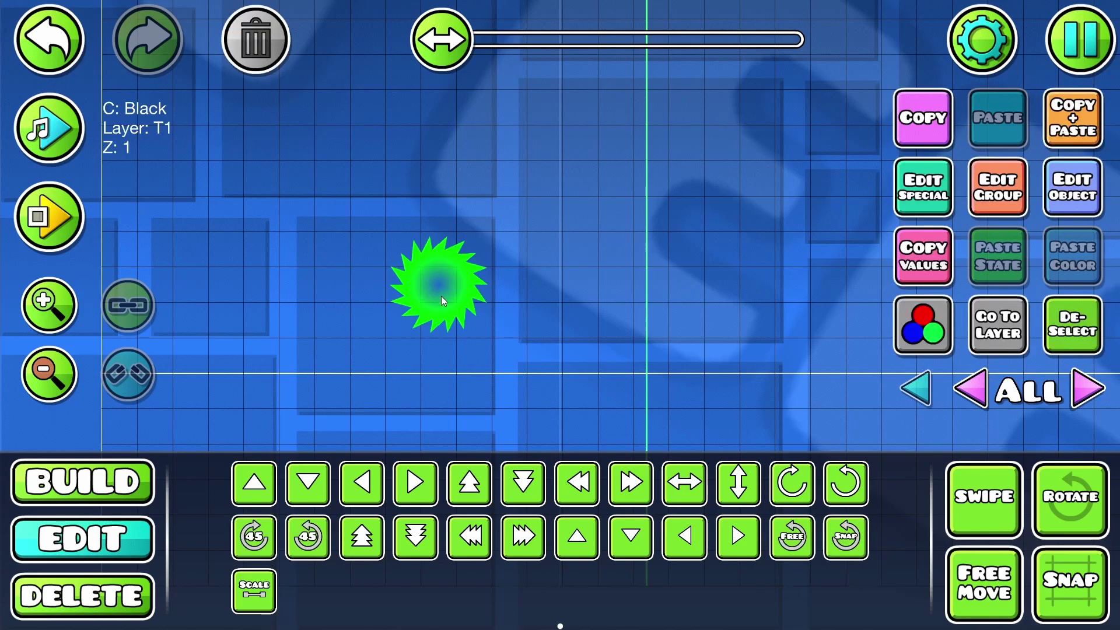
click(918, 192)
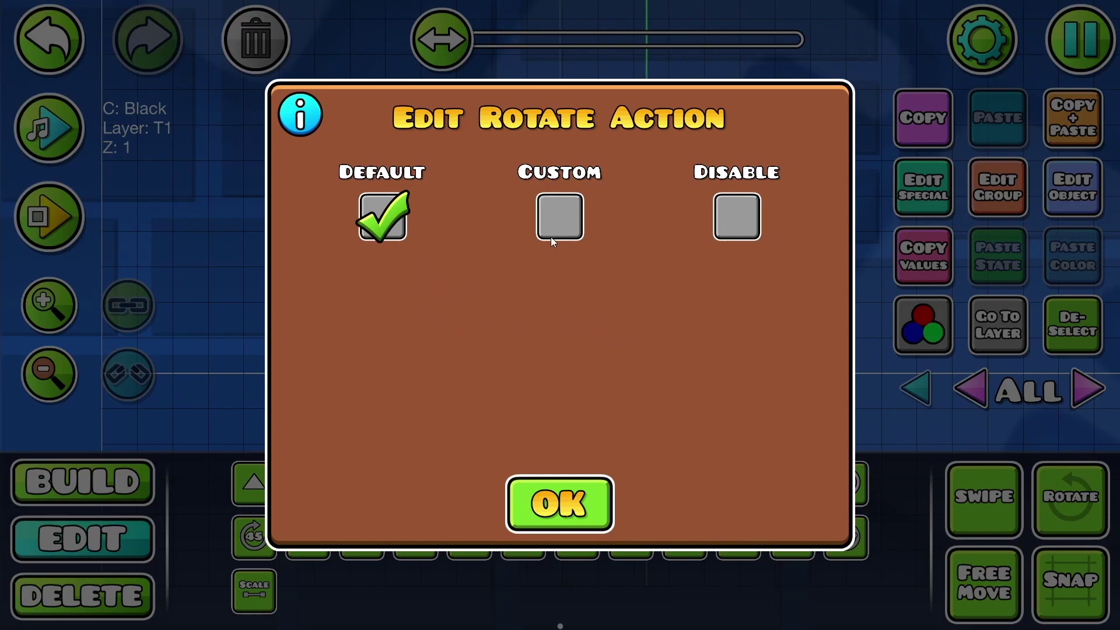
click(555, 221)
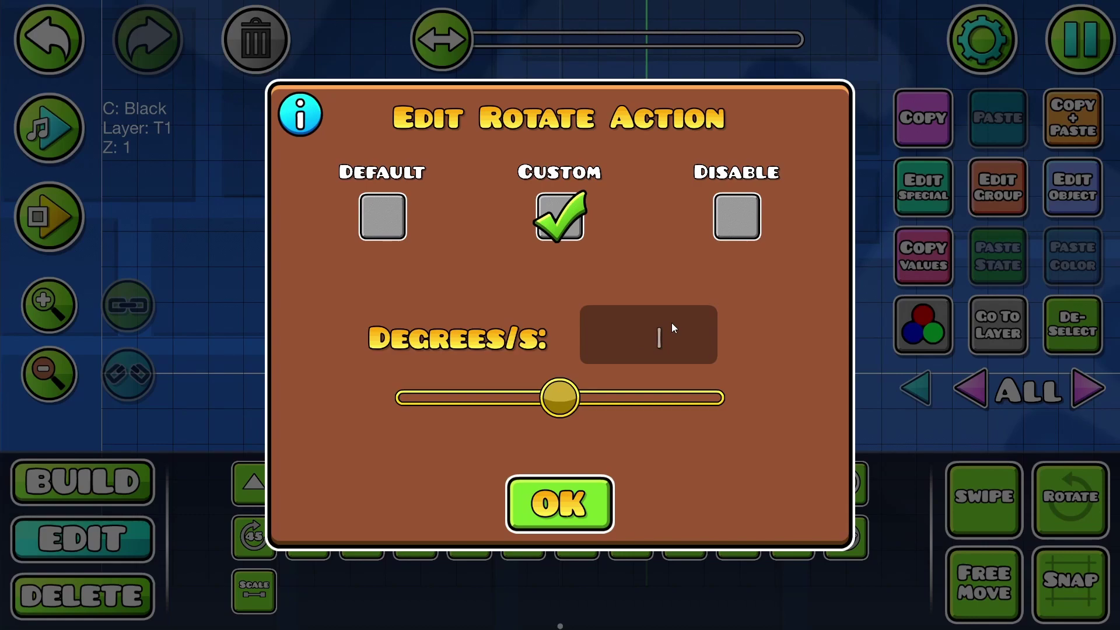
text(30)
click(528, 493)
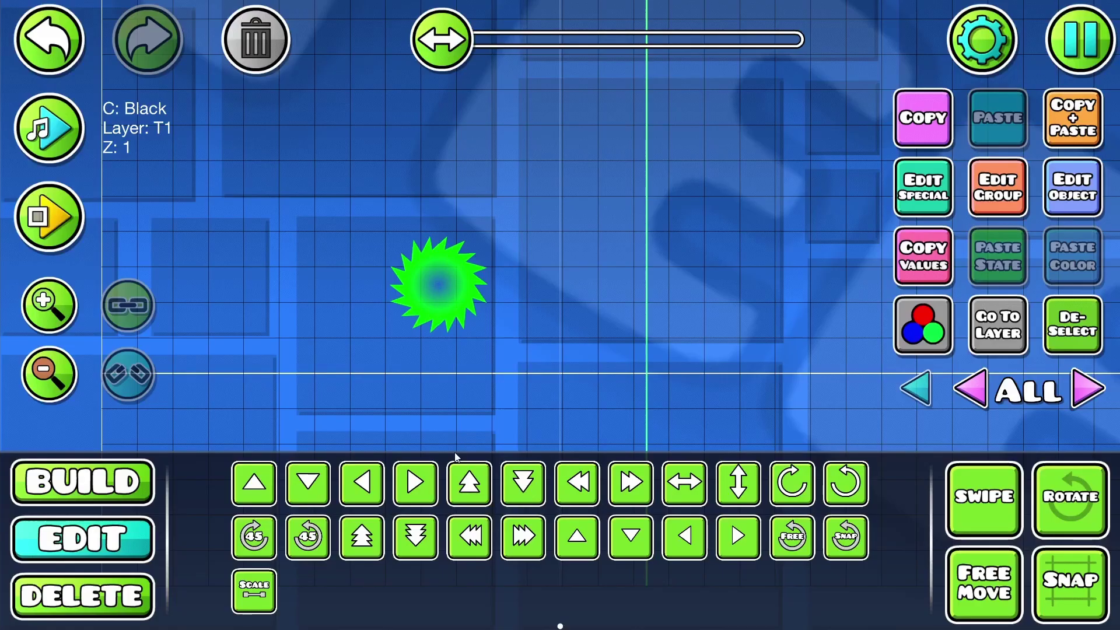
- Playtest the level to examine the sawblade's custom rotation, and return to the editor
click(1080, 39)
click(449, 219)
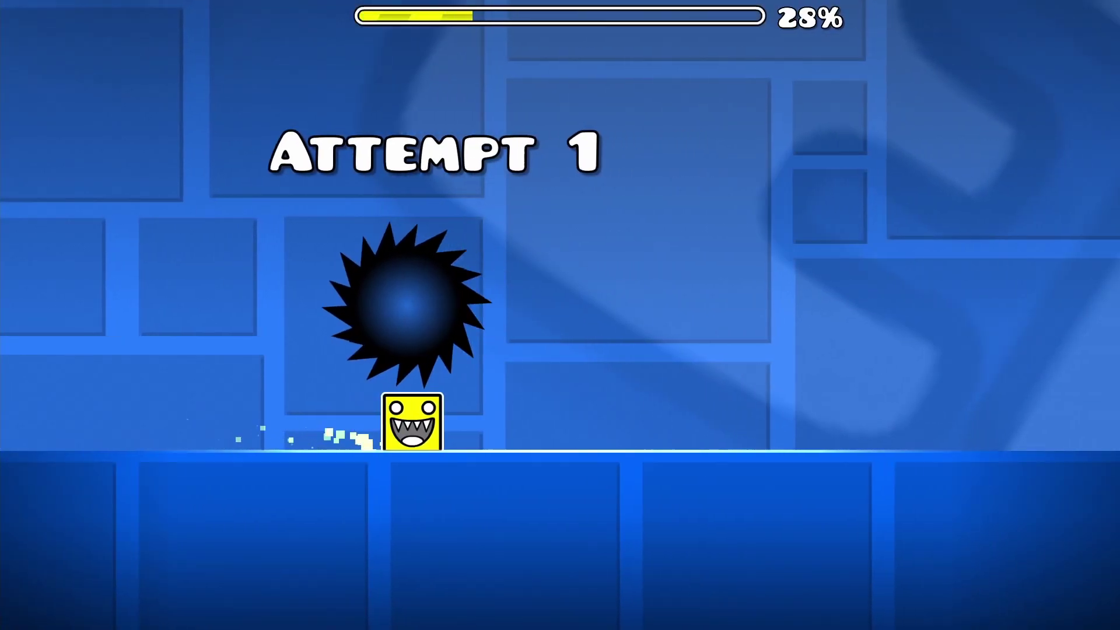
key(Escape)
click(236, 379)
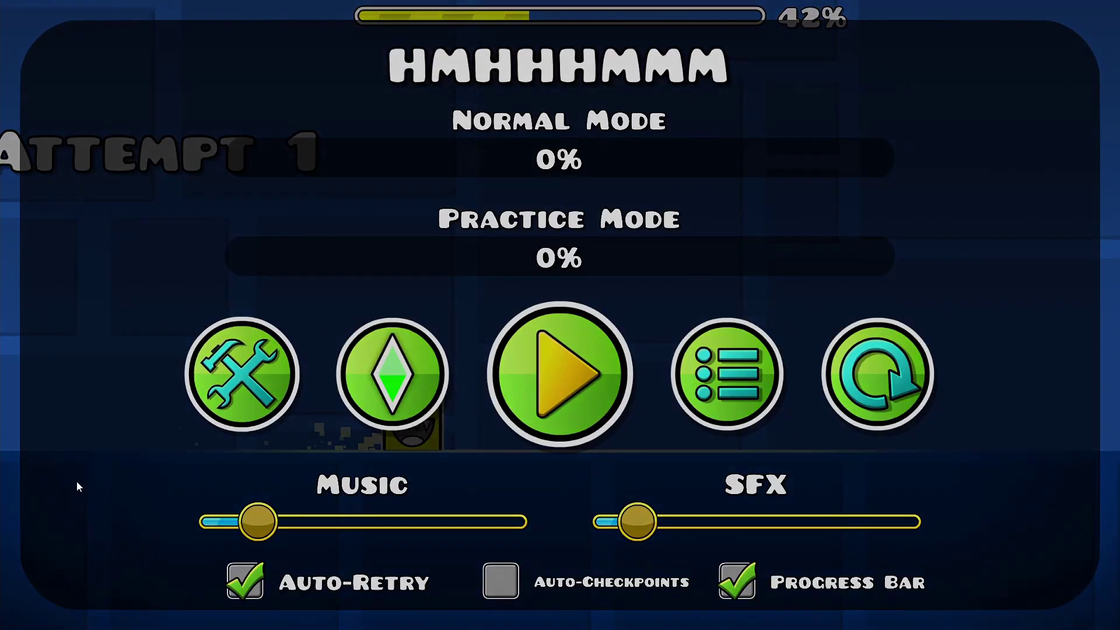
- Set the black sawblade's rotate action to Disable
click(451, 300)
click(903, 200)
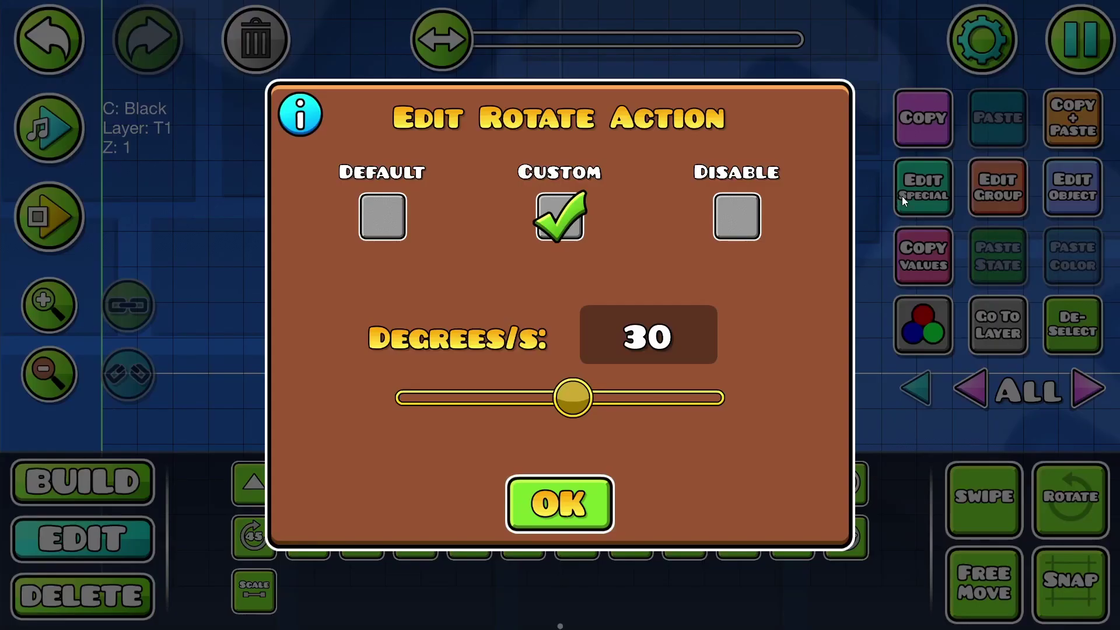
click(738, 212)
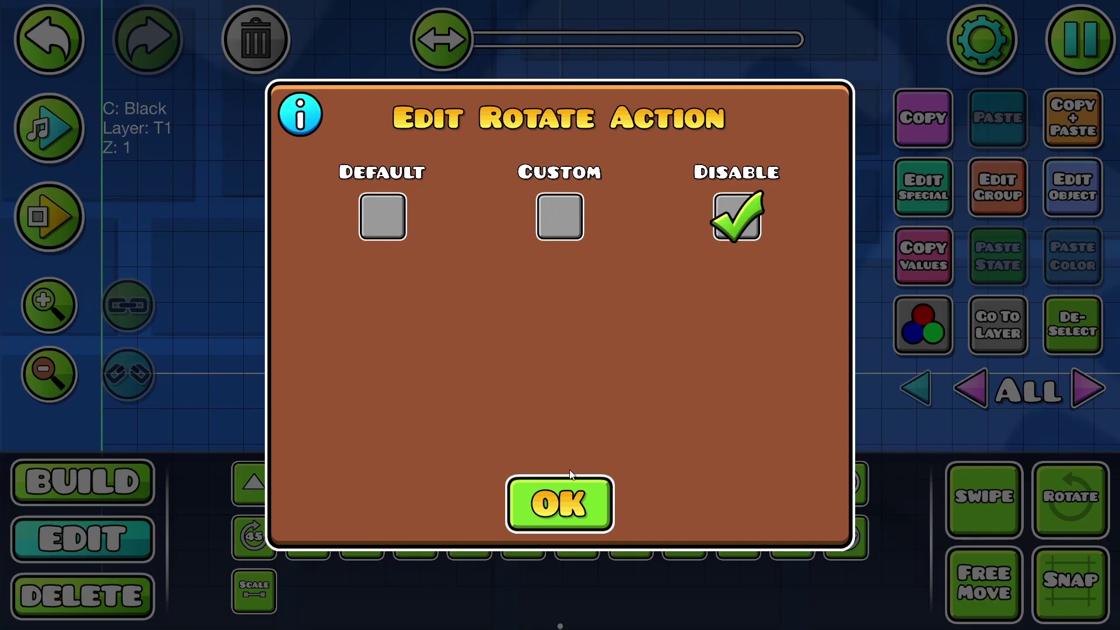
click(568, 495)
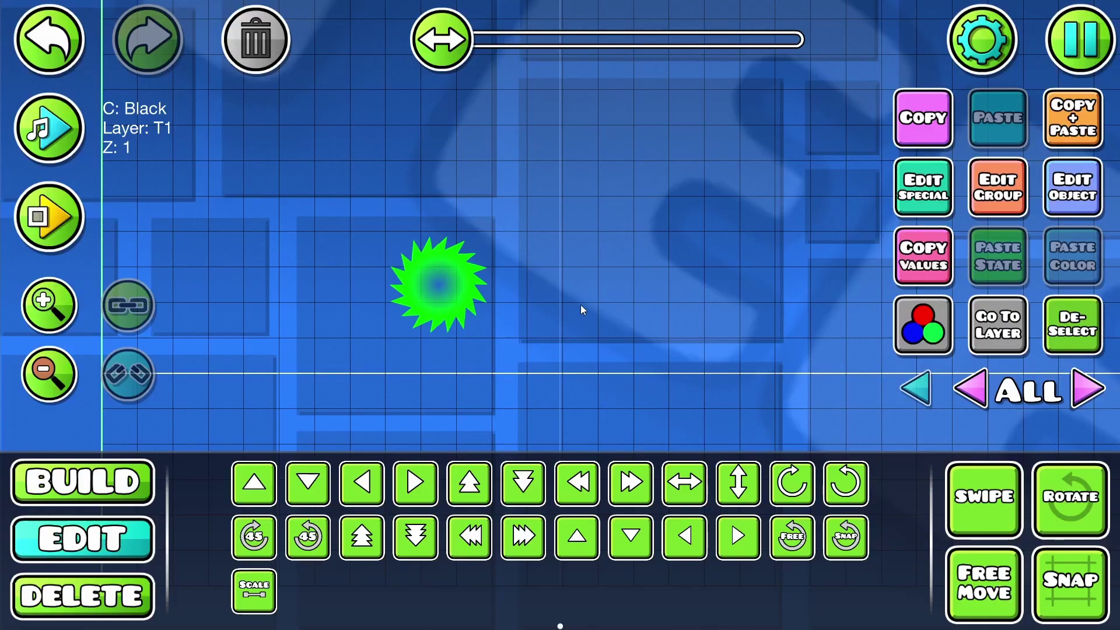
- Playtest the level with the sawblade's rotation disabled, and return to the editor
click(1080, 39)
click(436, 240)
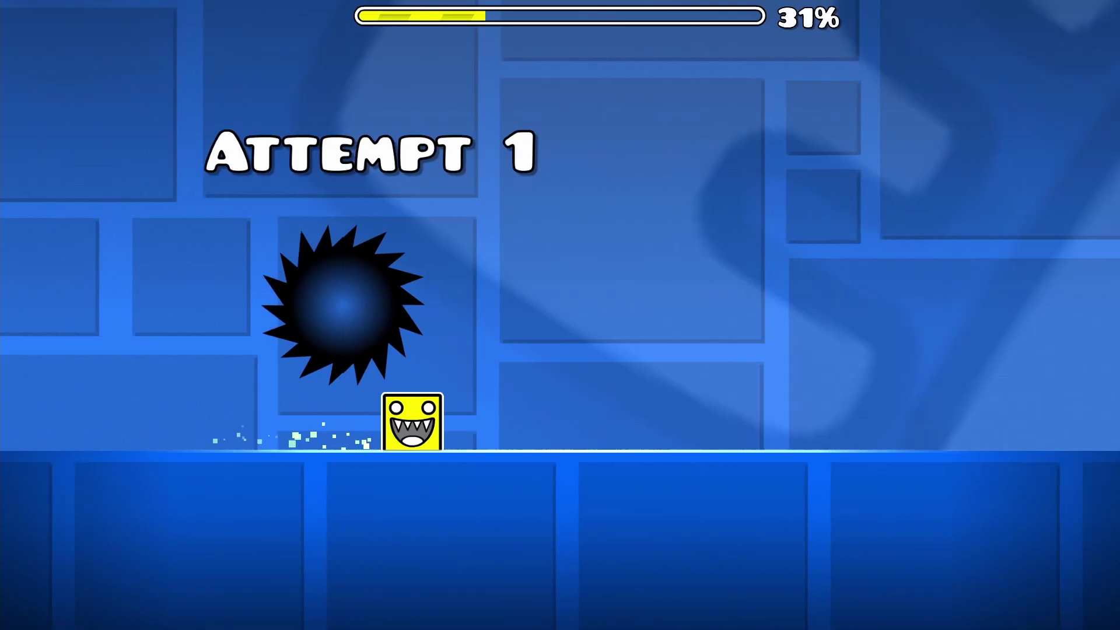
key(Escape)
click(223, 407)
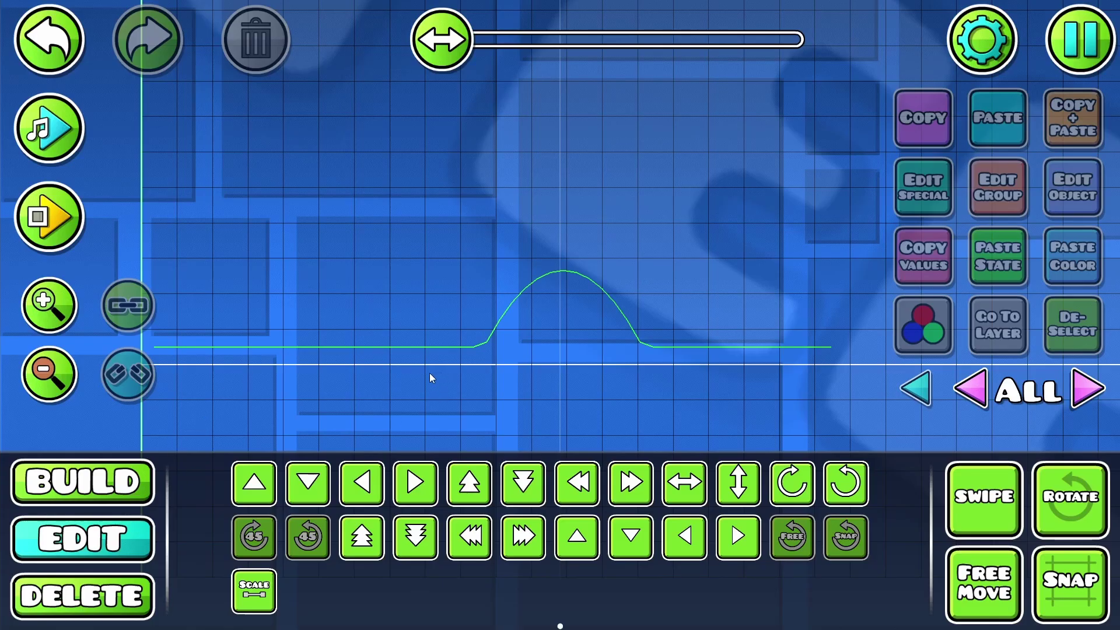
- Place a yellow jump orb on the player's path line just before the jump arc
click(131, 476)
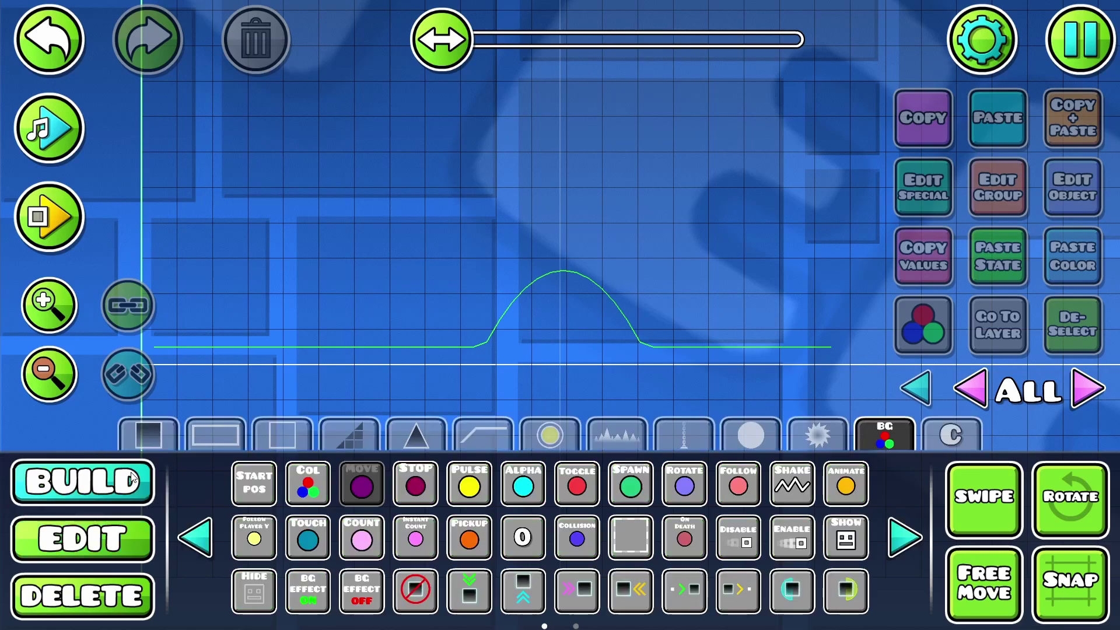
click(567, 439)
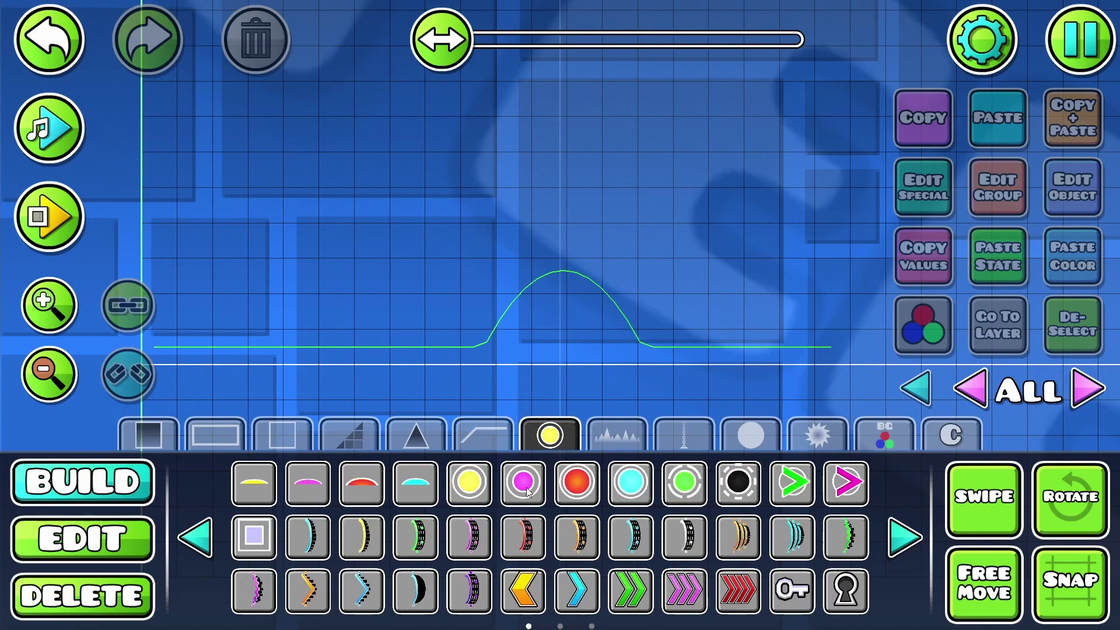
click(469, 483)
click(446, 353)
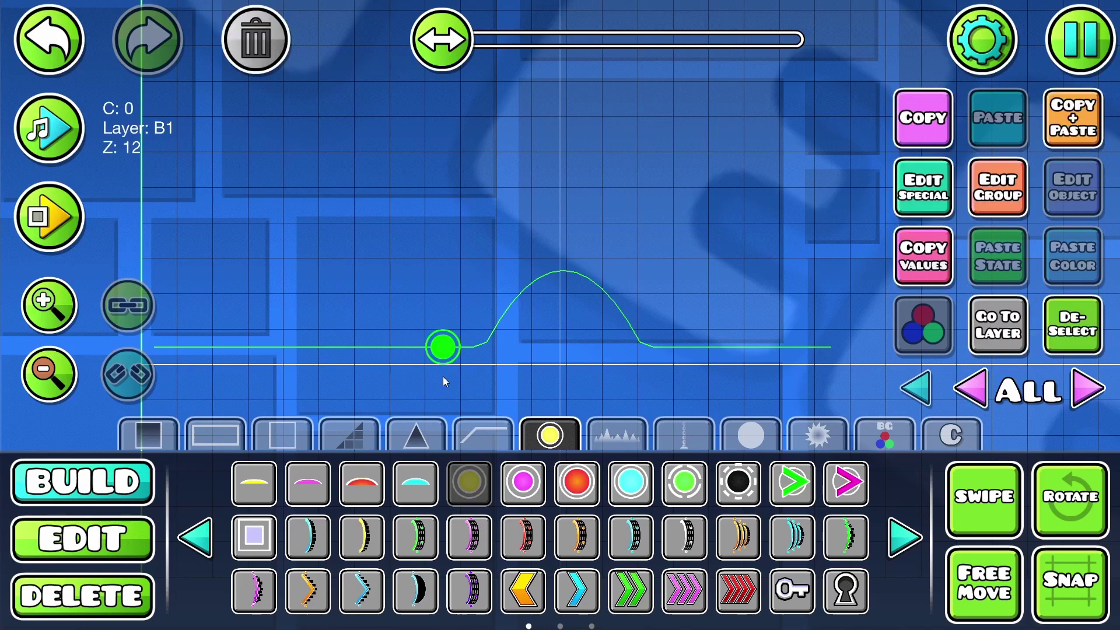
- Enable Allow Multi Activate for the yellow jump orb and deselect it
key(2)
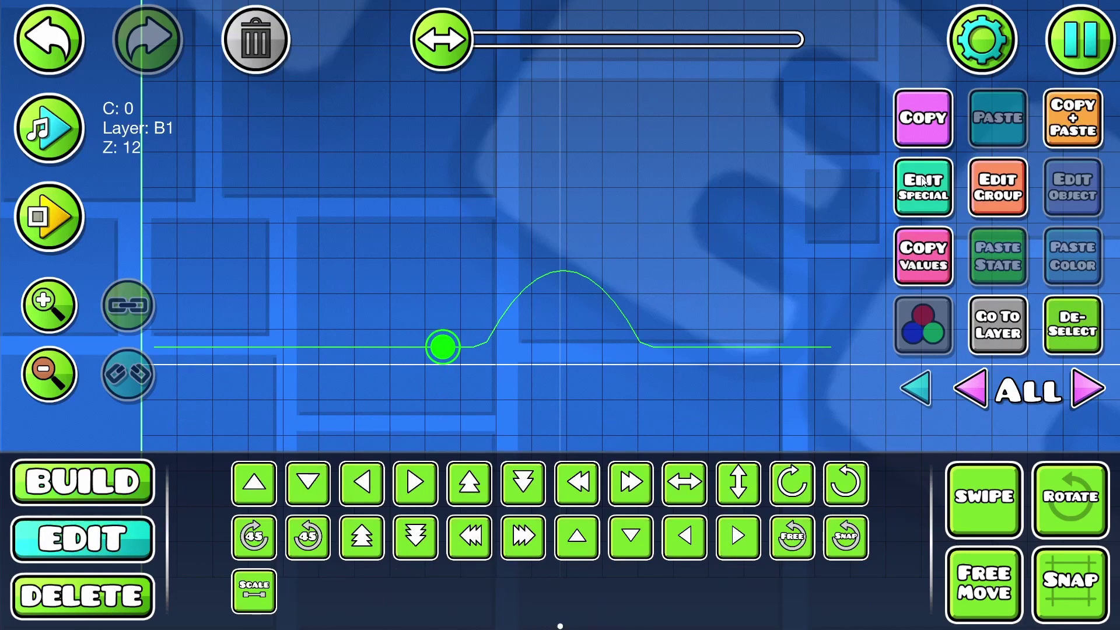
click(908, 198)
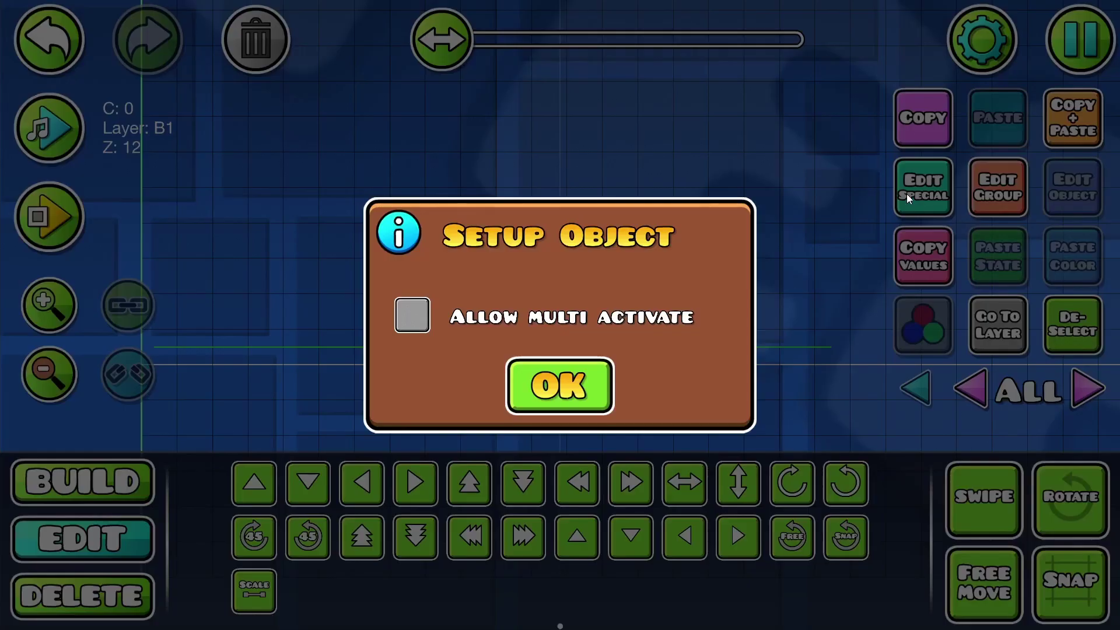
click(426, 313)
click(565, 380)
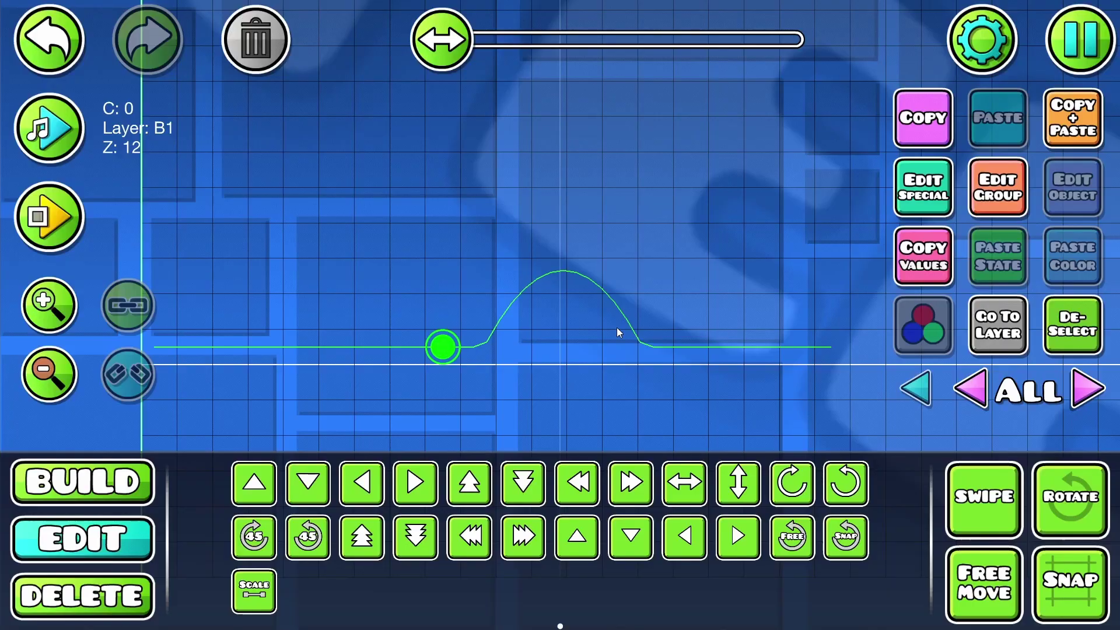
click(1068, 318)
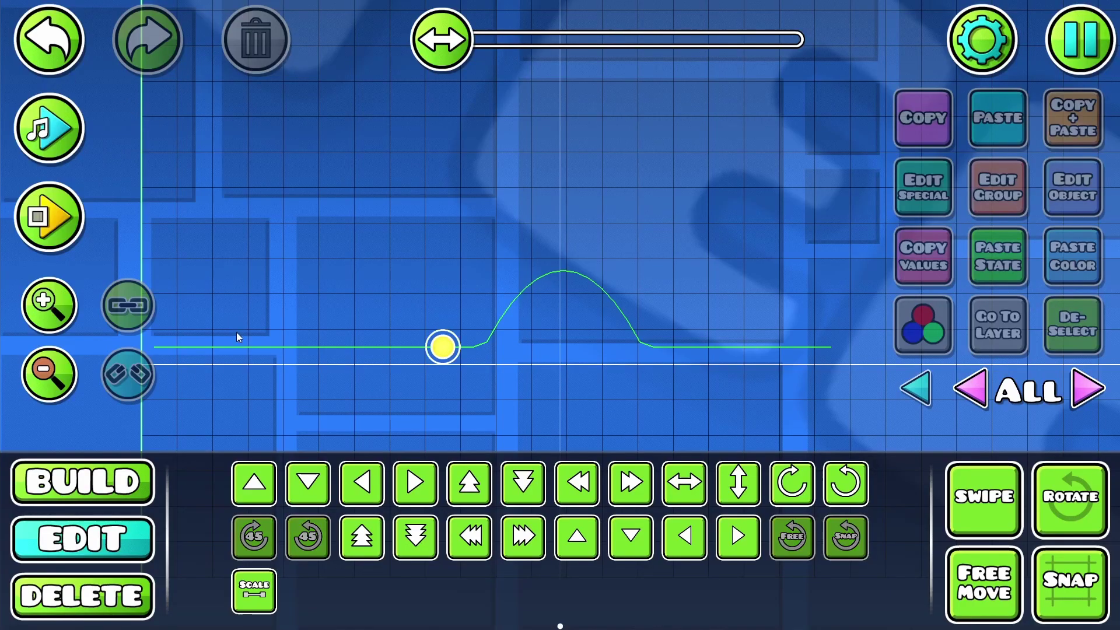
- Place a Move trigger directly above the yellow jump orb, about three grid cells up
click(134, 484)
click(884, 434)
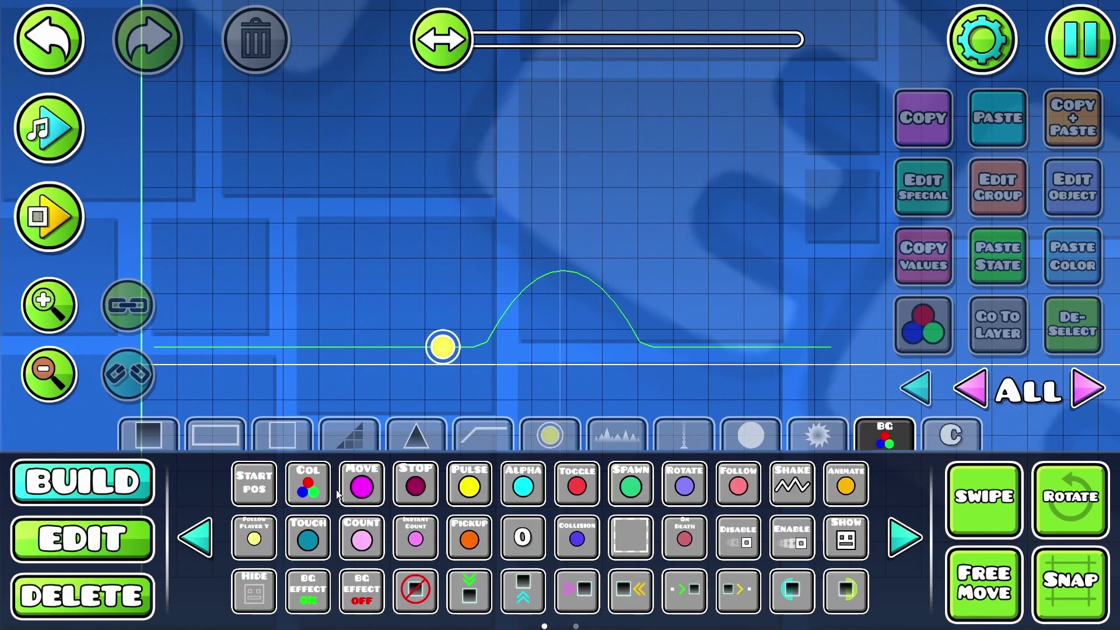
click(442, 248)
click(153, 537)
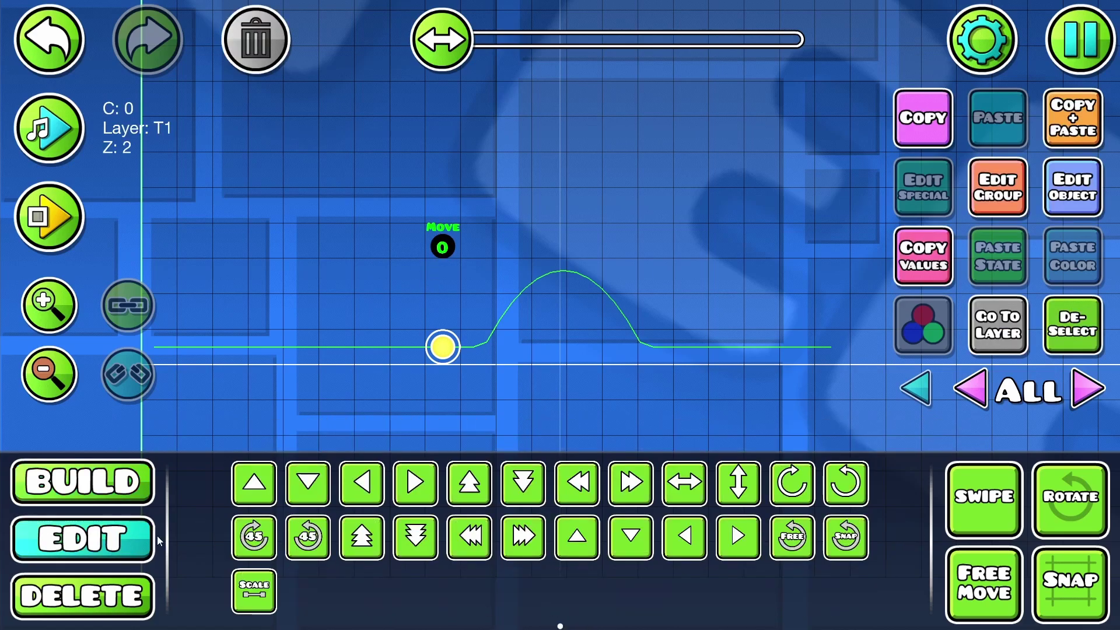
- Set the Move trigger to lock to player X and Y, with the move time at maximum and target group ID 1
click(1060, 201)
click(245, 243)
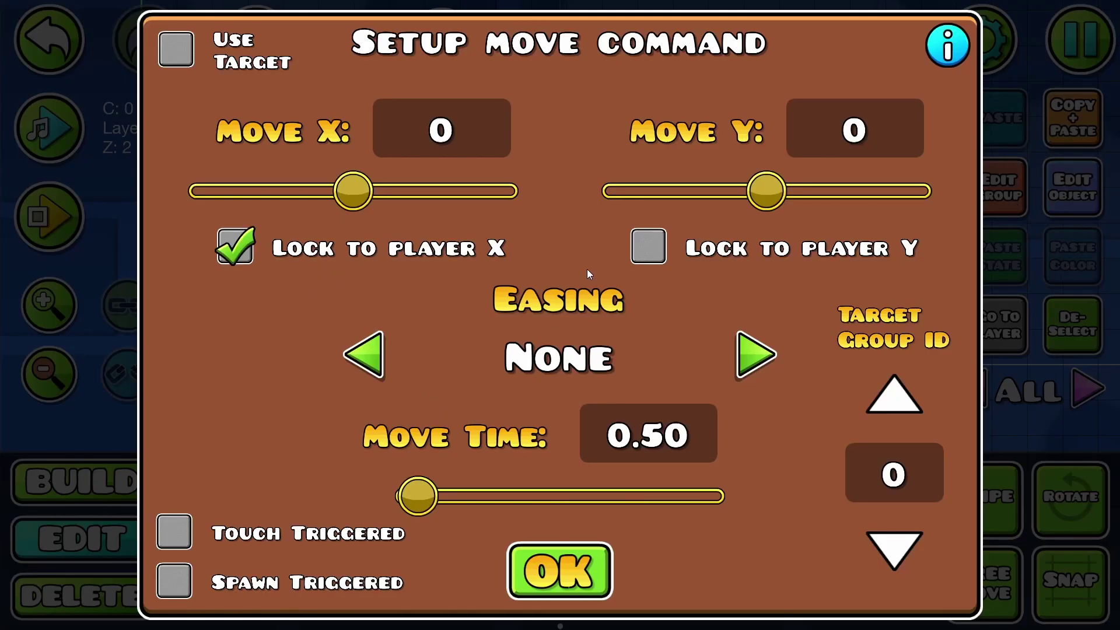
click(649, 246)
drag(418, 496, 723, 495)
click(892, 404)
click(582, 578)
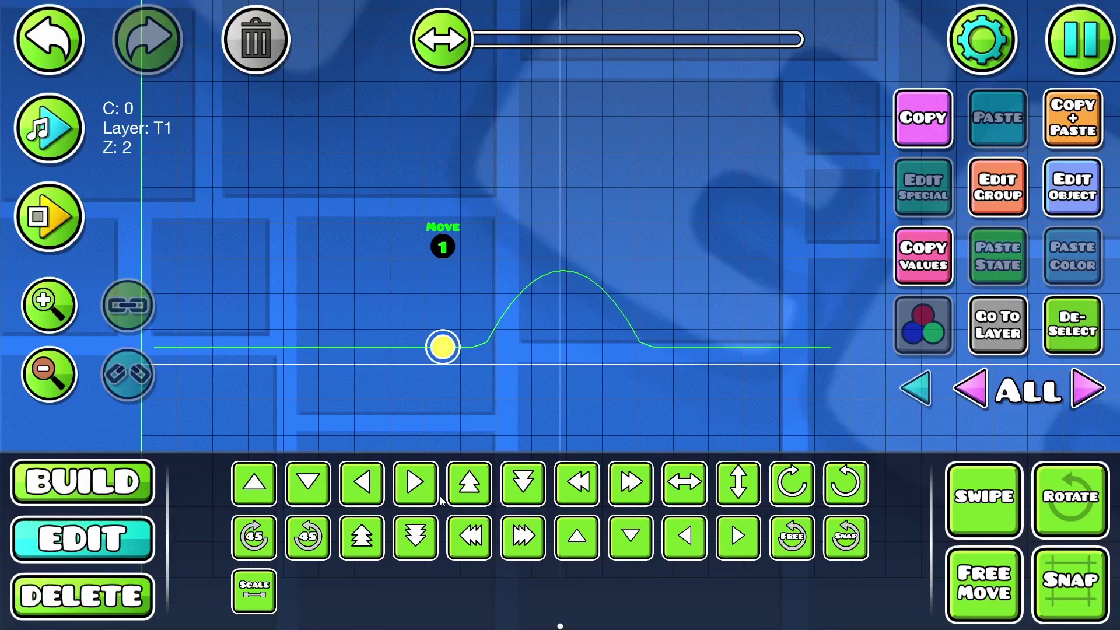
- Add group ID 1 to the yellow jump orb and playtest the level with the orb following the player
click(442, 346)
click(998, 187)
click(806, 230)
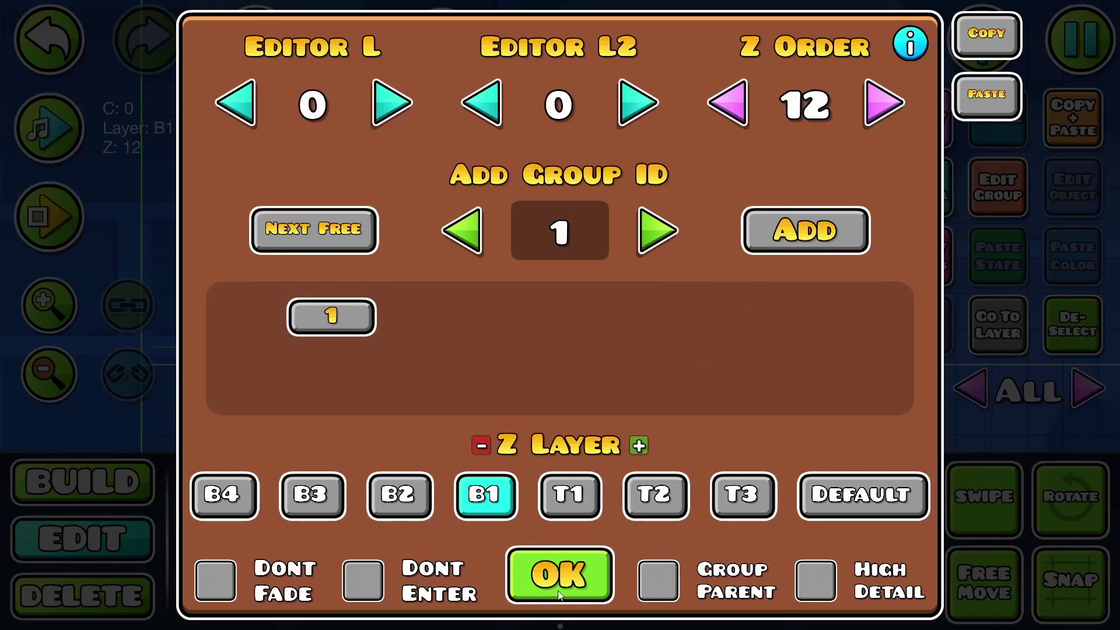
click(554, 596)
click(1073, 324)
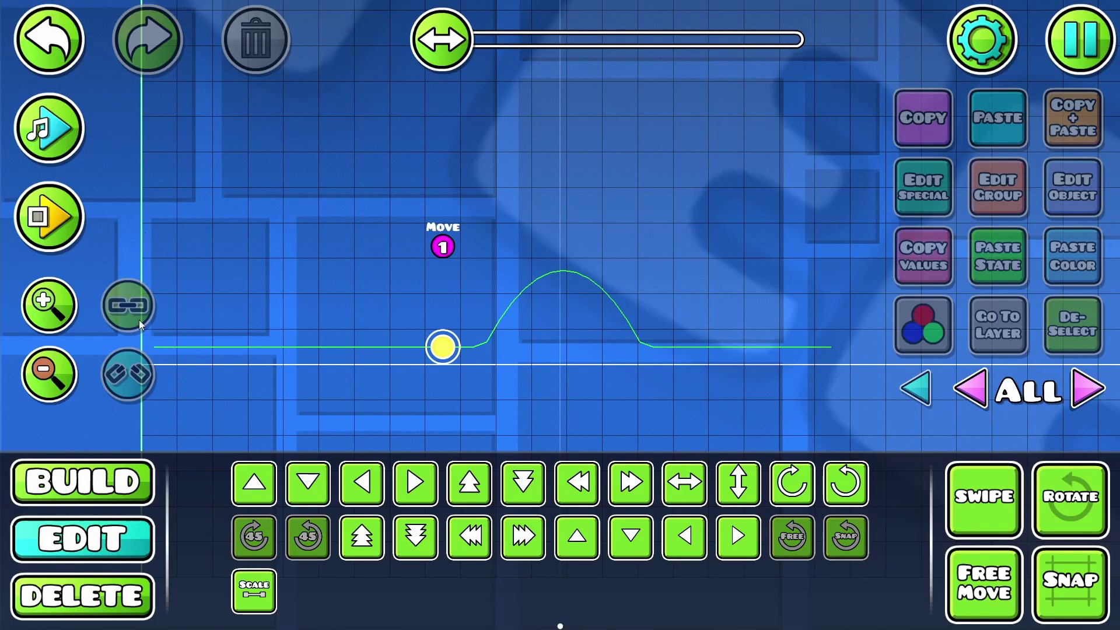
key(Return)
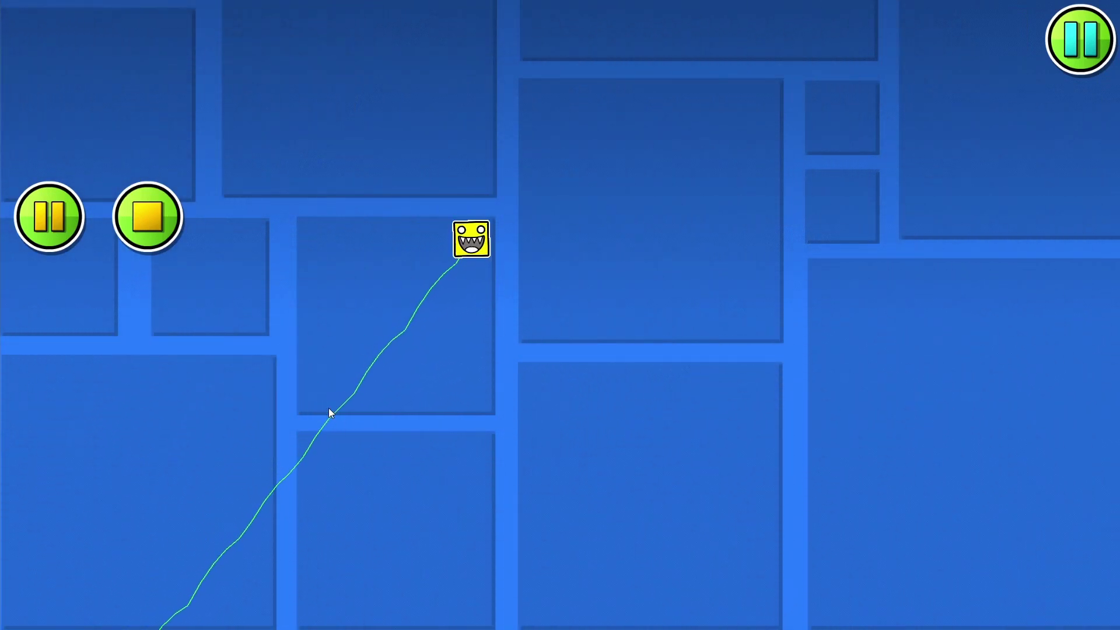
key(Return)
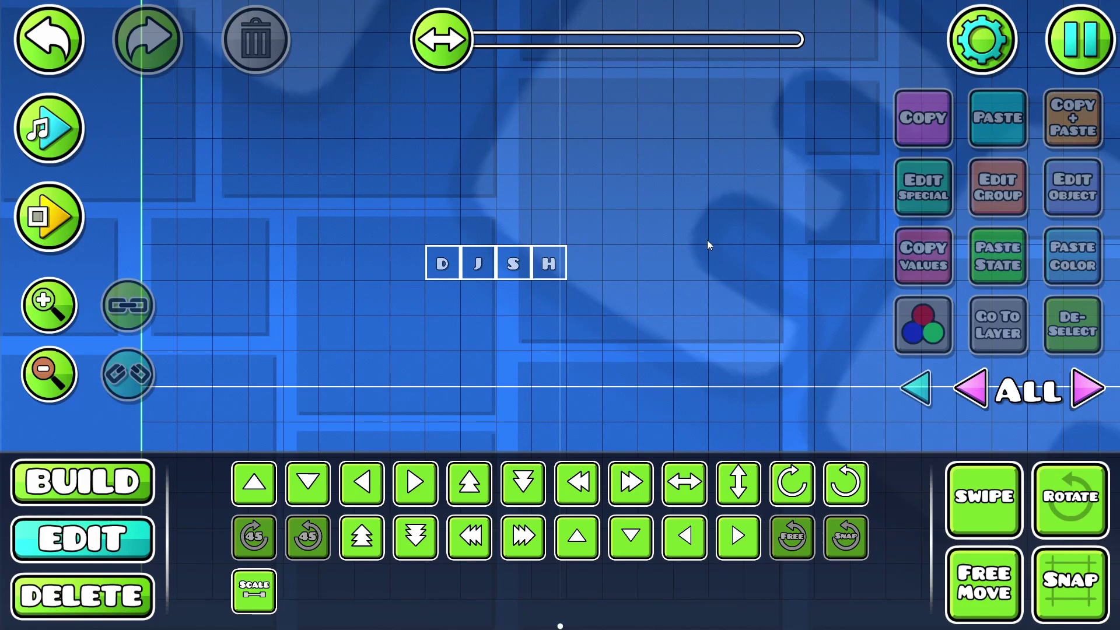
- Swipe-select the row of D, J, S and H blocks
click(984, 498)
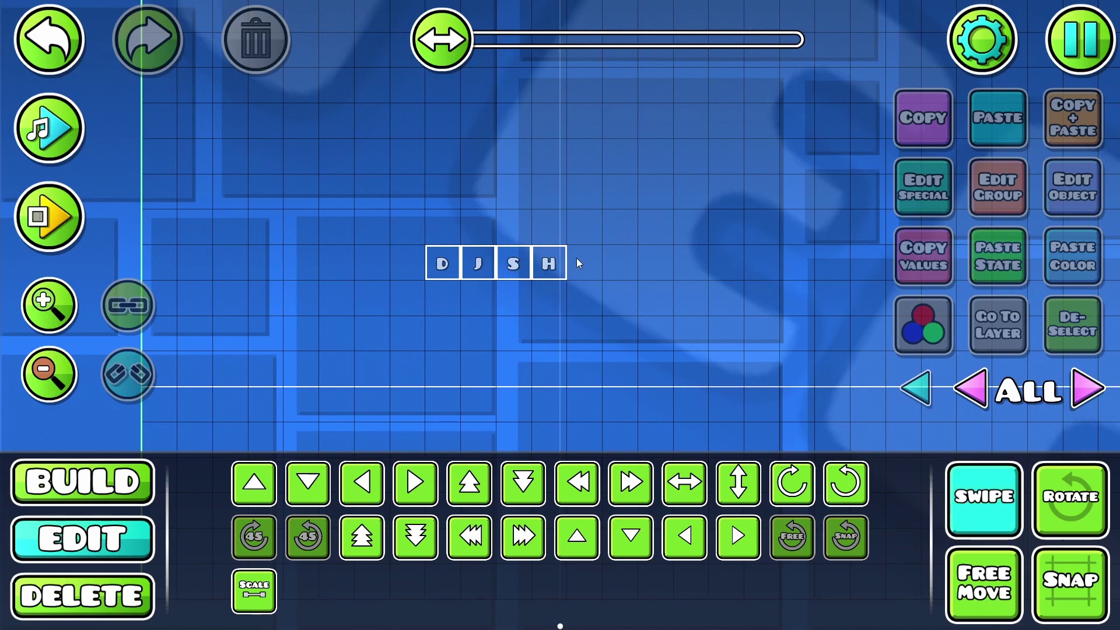
drag(618, 195, 387, 255)
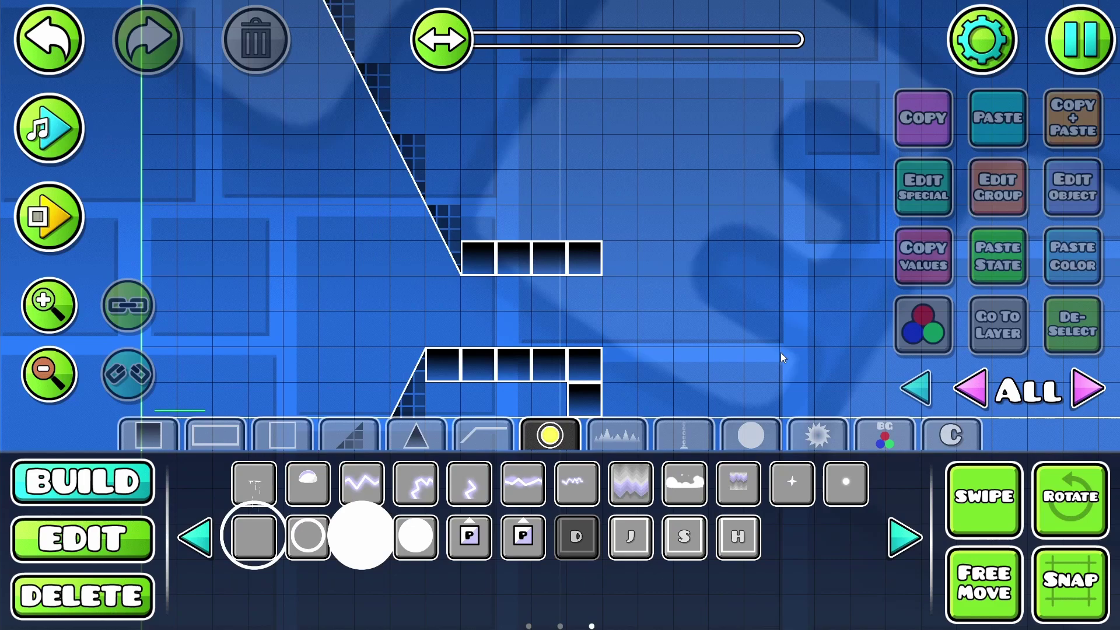
- On editor layer 1, cover the upper four-block row and the lower five-block row with D blocks, and save and play the level
click(1087, 398)
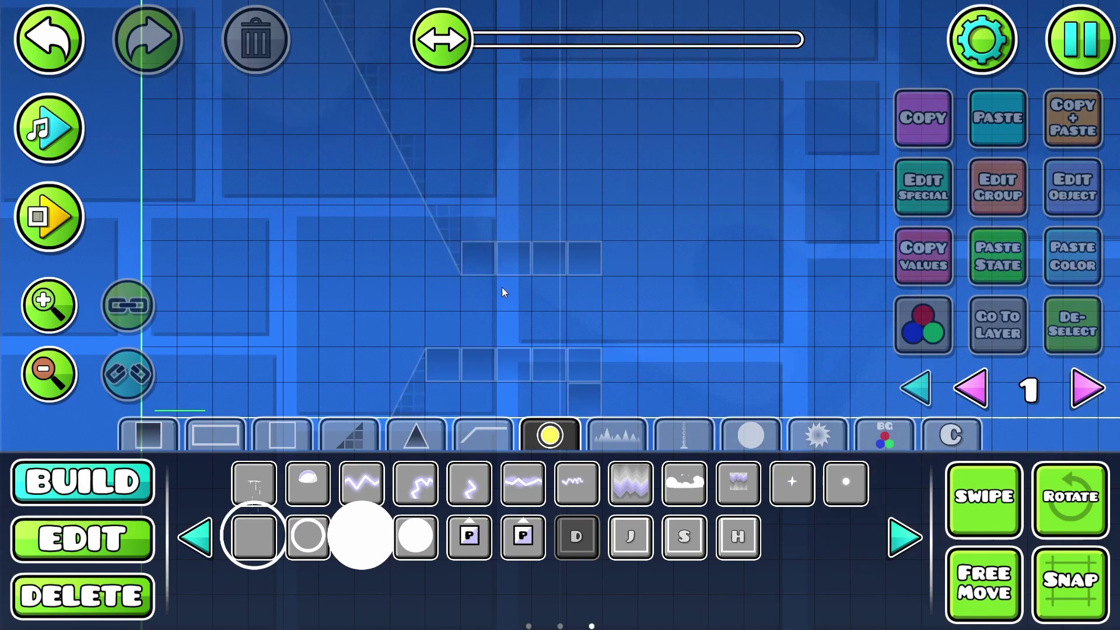
scroll(457, 271, down, 2)
drag(434, 341, 586, 347)
drag(478, 239, 584, 239)
key(2)
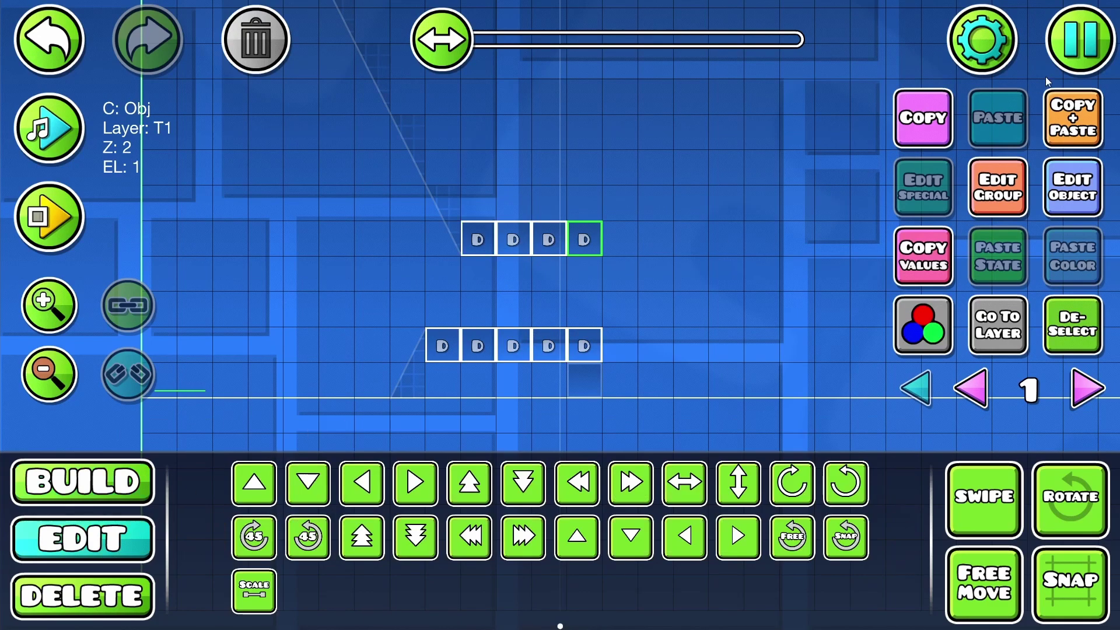
key(Escape)
click(560, 230)
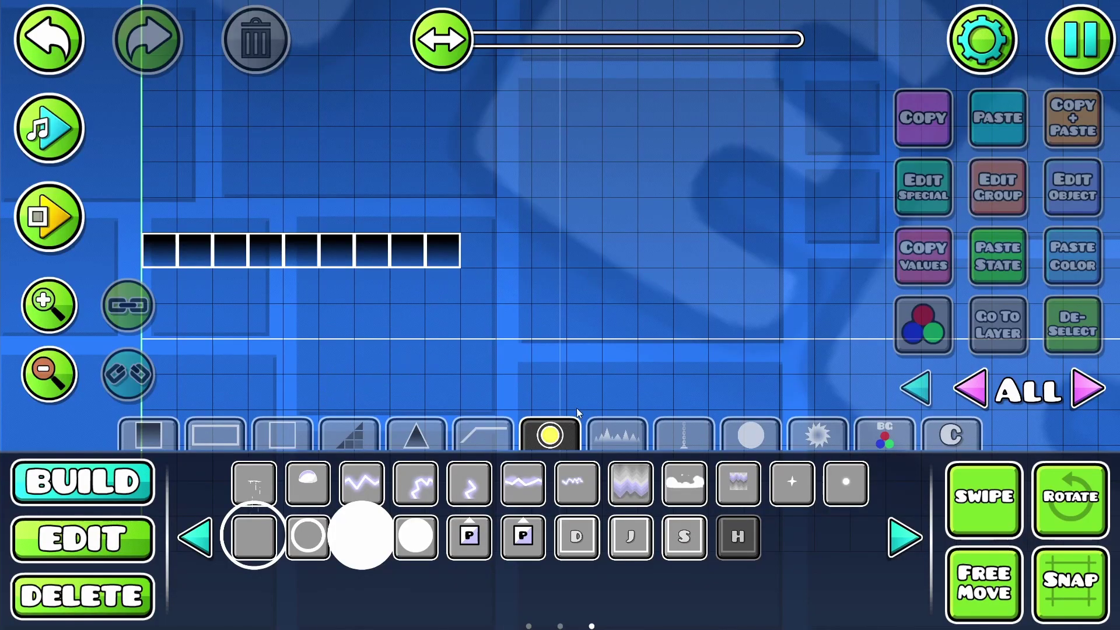
- On editor layer 1, swipe a row of H blocks over the nine-block ceiling
click(1086, 389)
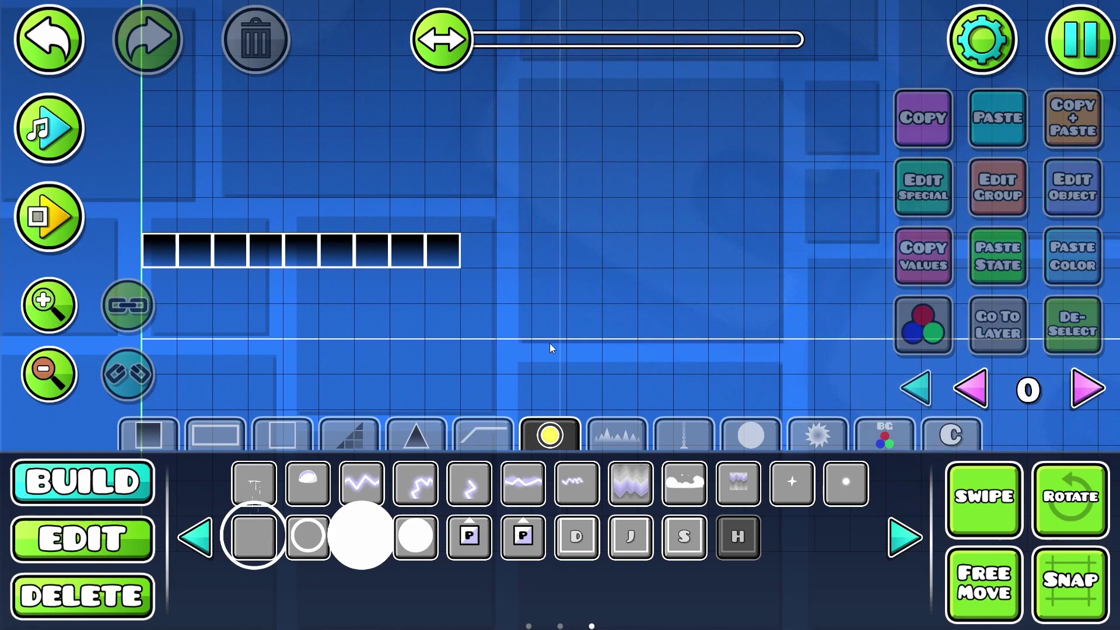
click(1087, 388)
click(992, 498)
drag(153, 253, 435, 243)
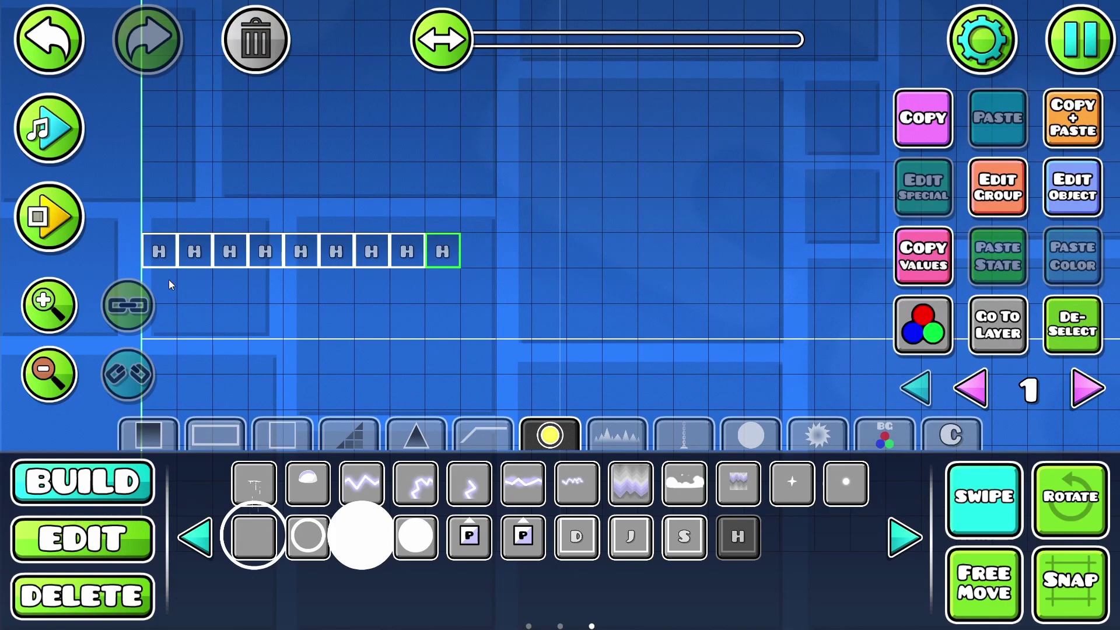
click(136, 536)
- Save and play the level to test the H blocks, and return to the editor
click(1080, 41)
click(709, 222)
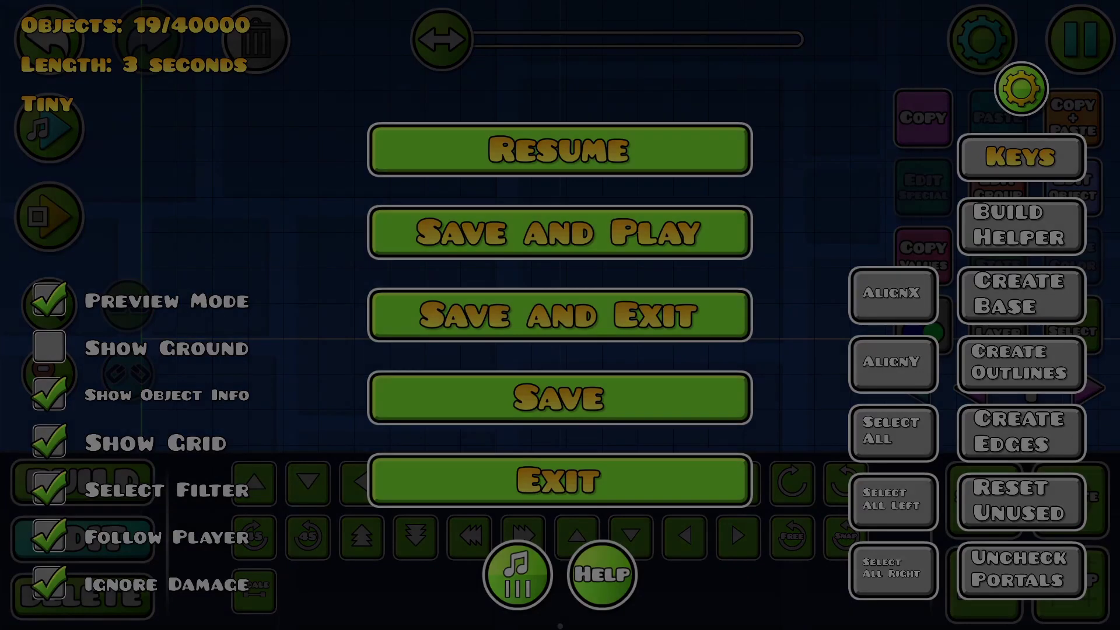
key(space)
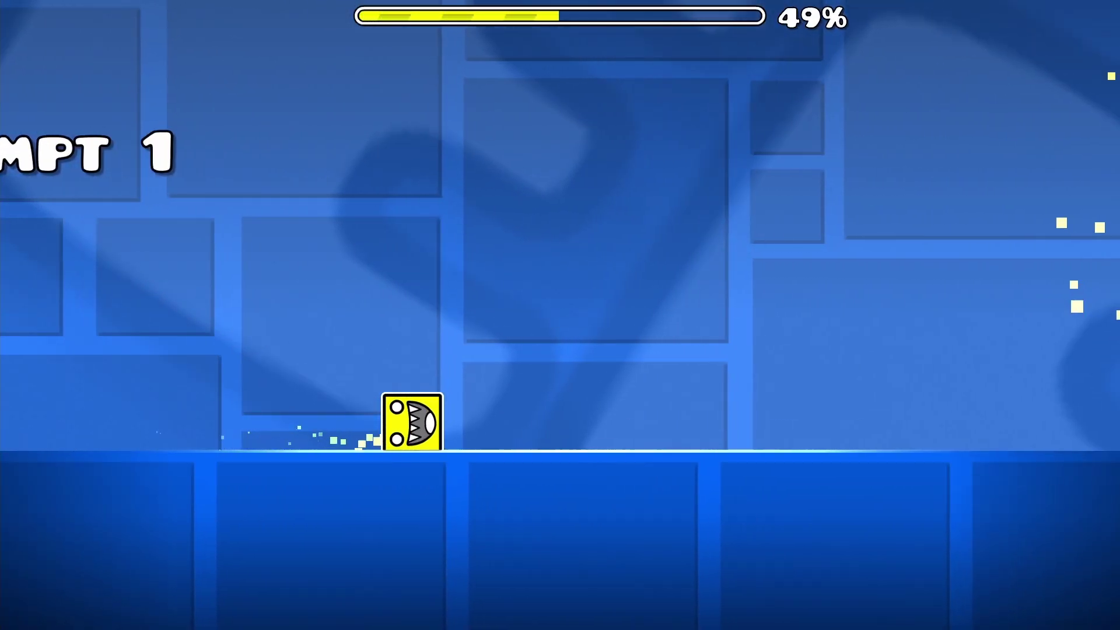
key(Escape)
click(239, 369)
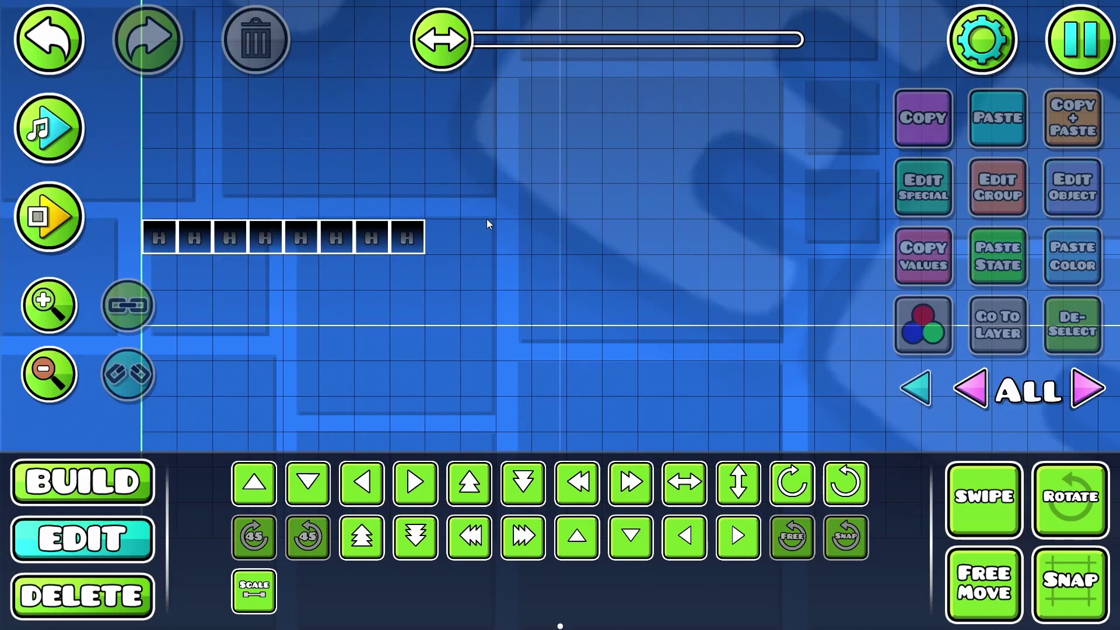
- Save and play the level again, making the cube jump into the block ceiling
click(1050, 54)
click(613, 239)
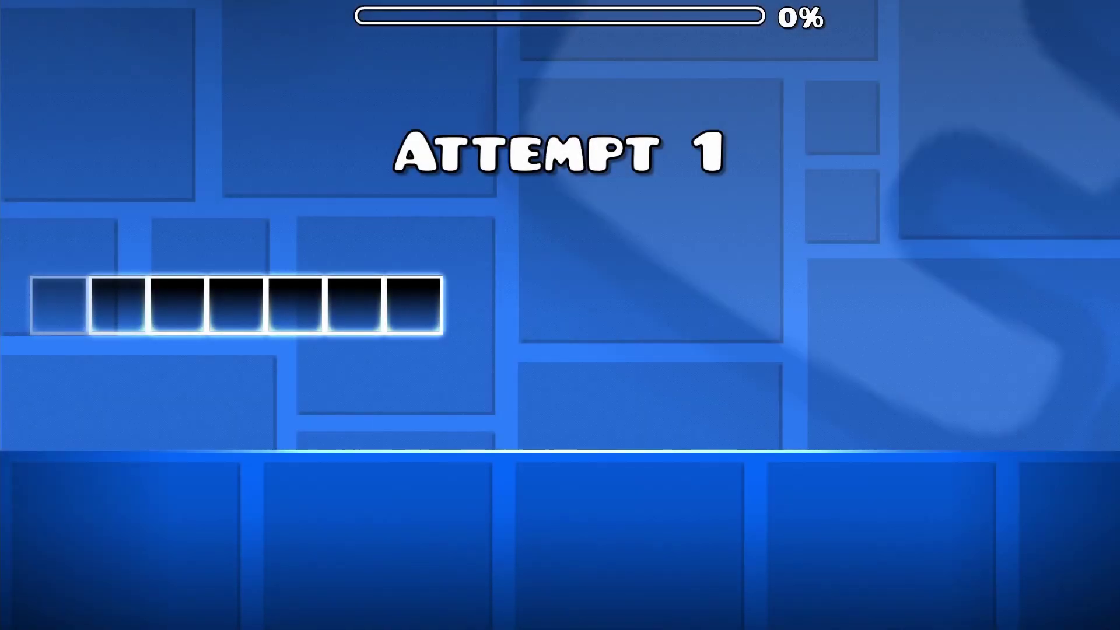
key(space)
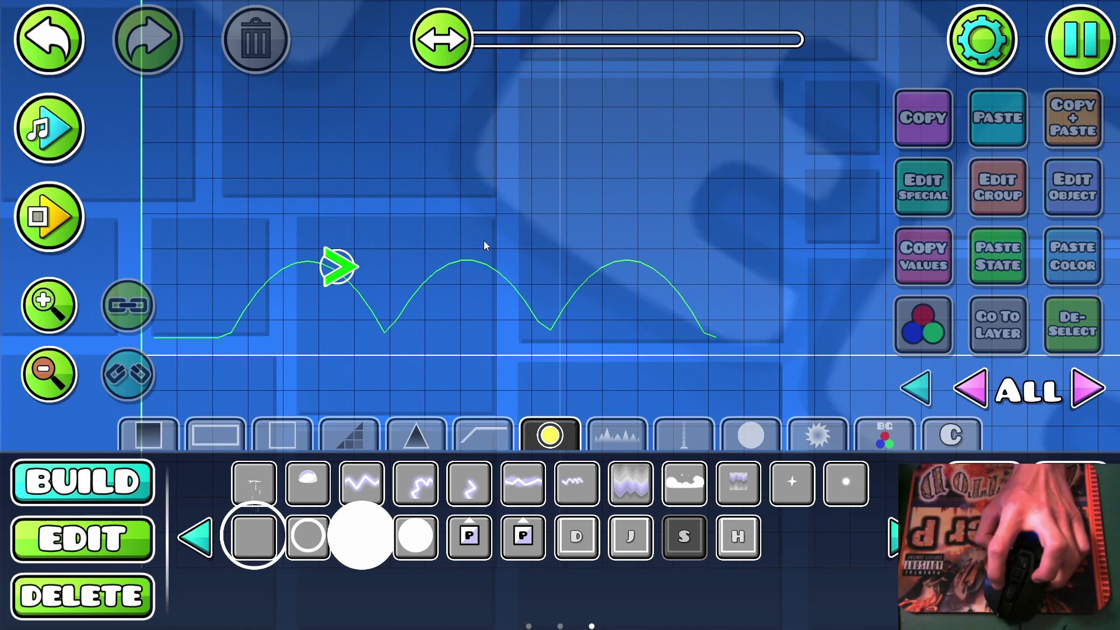
- Stack three S blocks vertically where the second jump arc ends, in line with the green dash orb
click(549, 232)
click(549, 267)
click(549, 303)
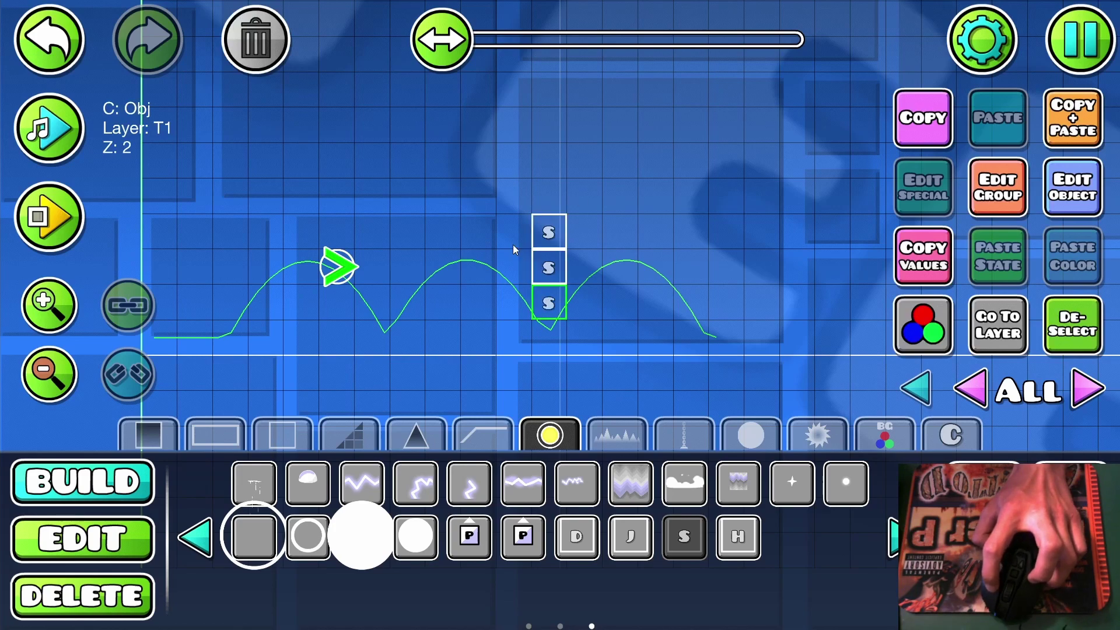
click(119, 535)
- Save and play the level to test the S blocks against the green dash orb
key(Escape)
click(560, 233)
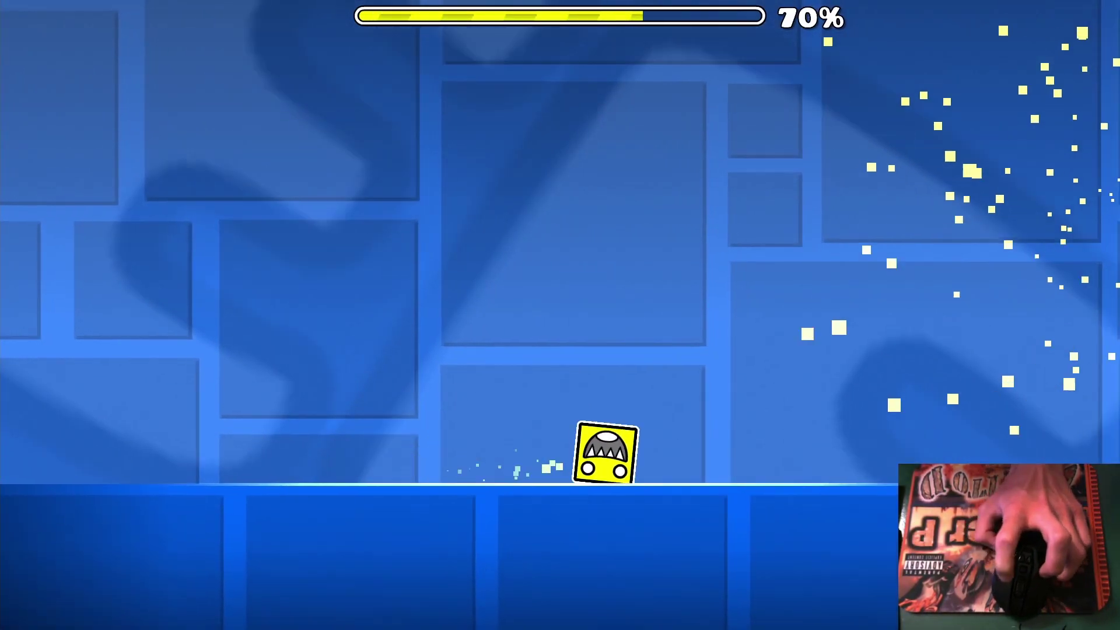
click(511, 296)
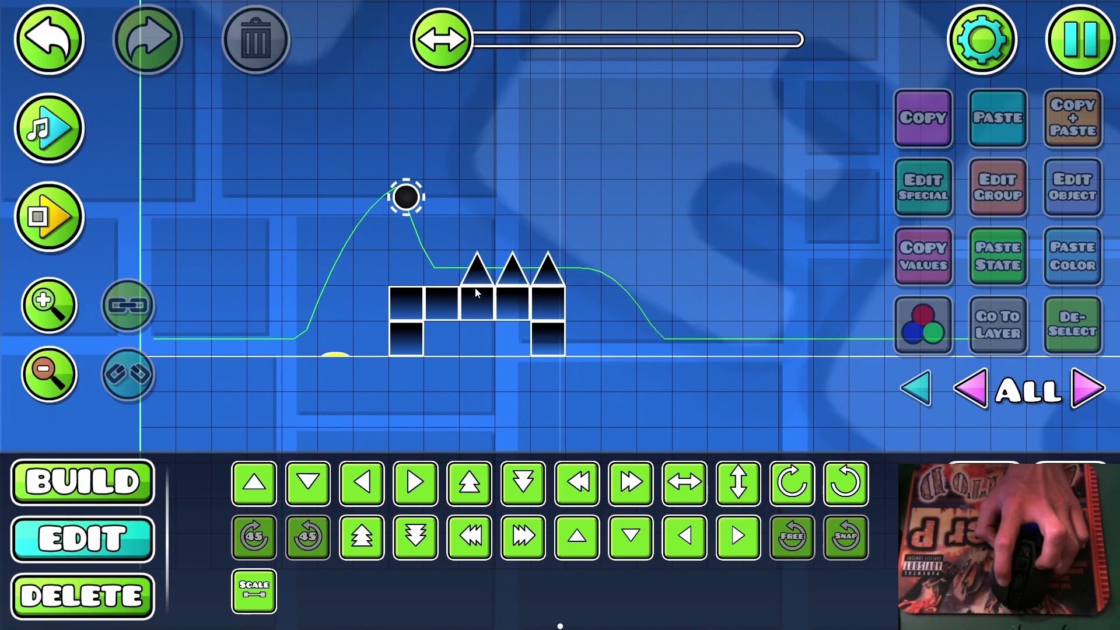
- Playtest the level with the black orb above the spiked platform, and return to the editor
key(1)
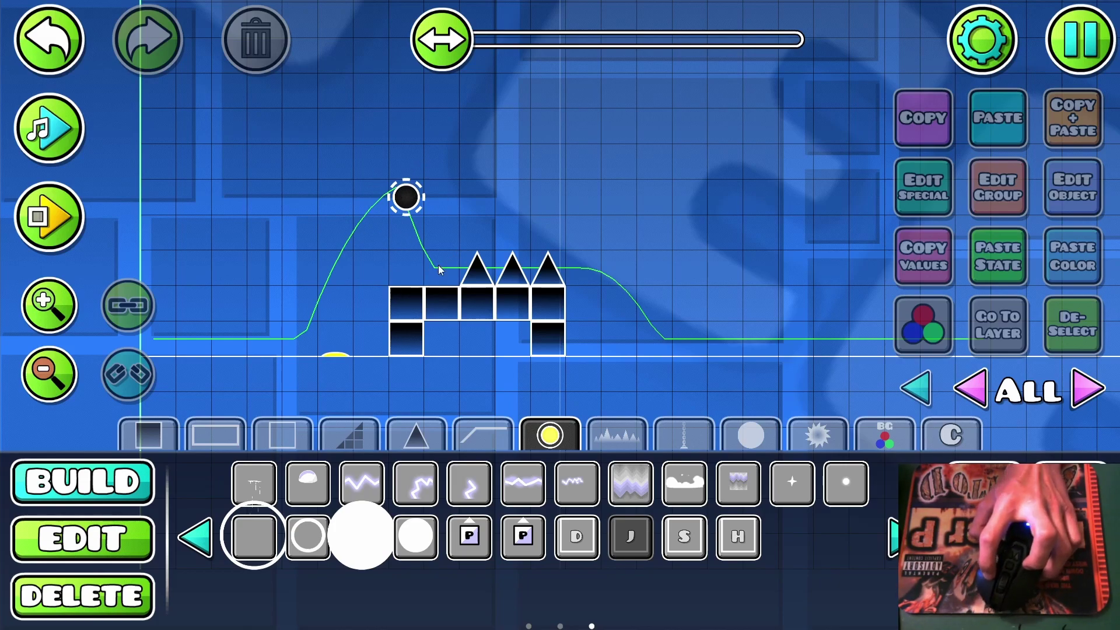
key(2)
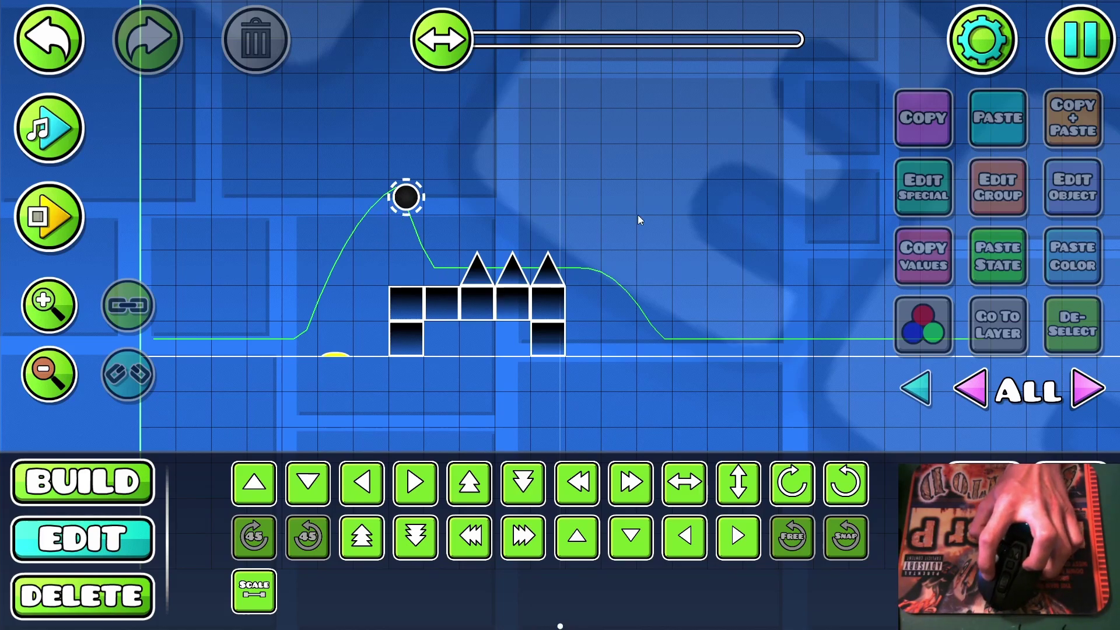
click(49, 217)
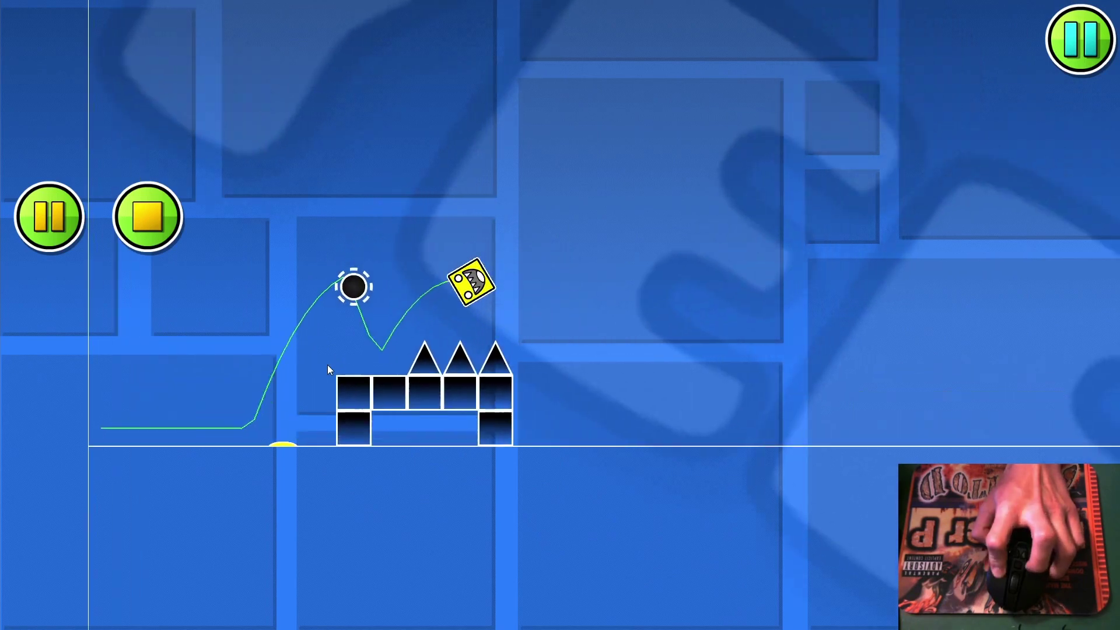
click(163, 242)
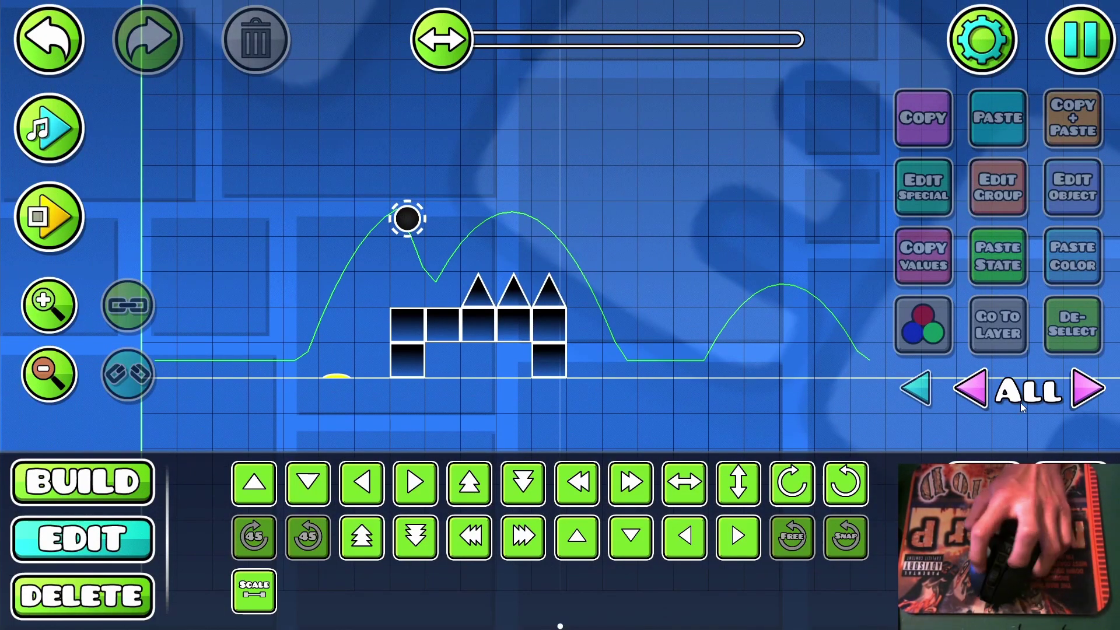
- On editor layer 1, place J blocks over the platform's two spike-free blocks, and show all layers again
click(1084, 391)
click(82, 482)
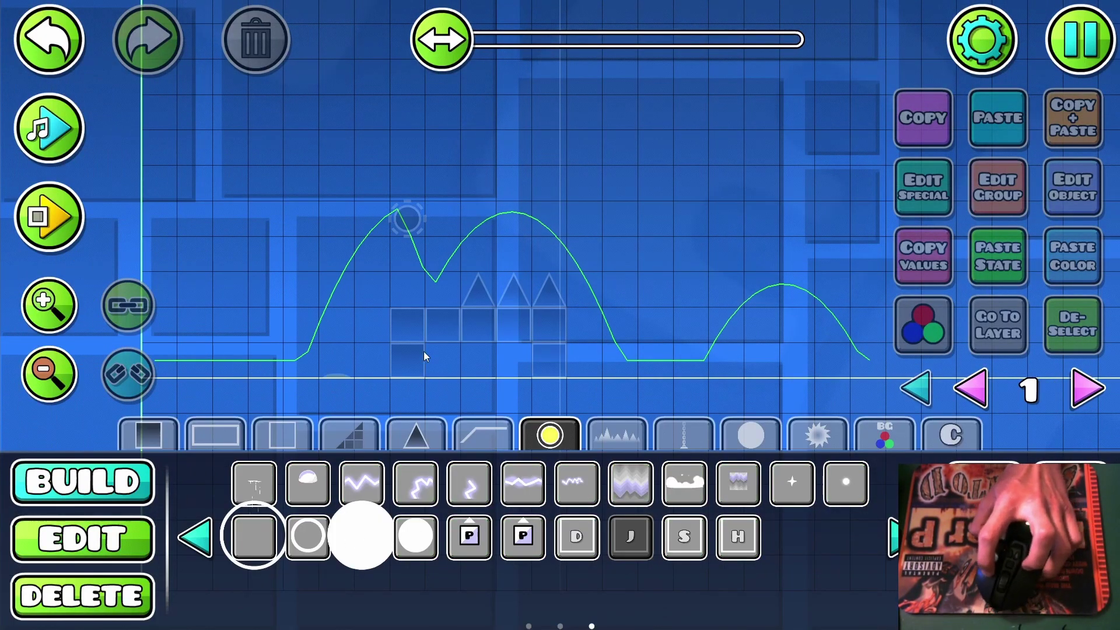
click(420, 327)
click(442, 325)
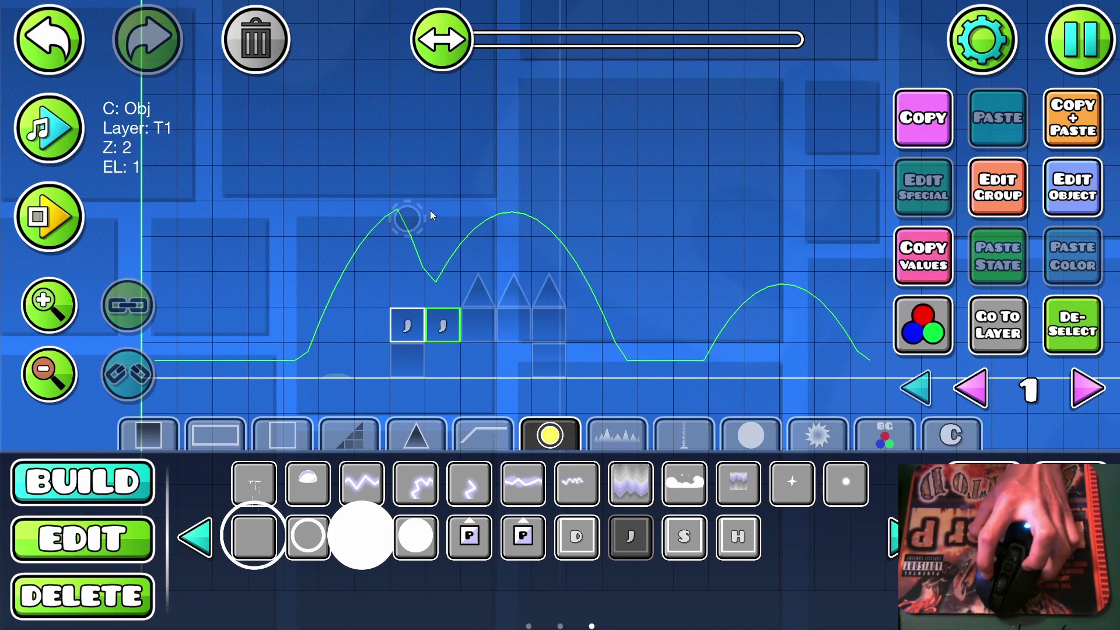
click(82, 538)
click(915, 390)
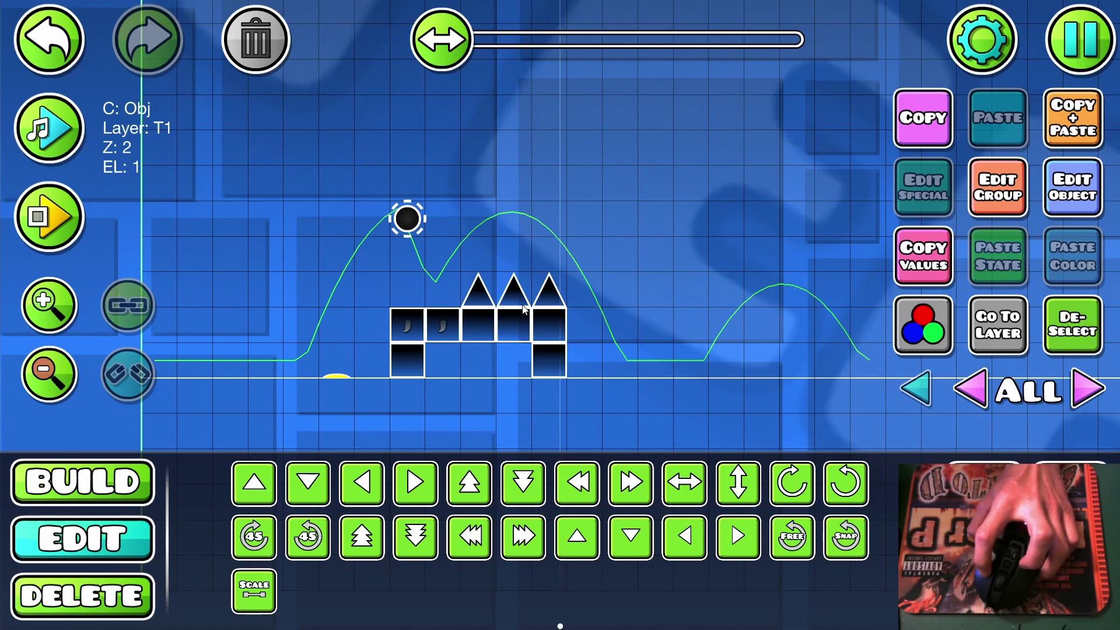
- Save and play the level to test the J blocks on the spiked platform
click(1080, 39)
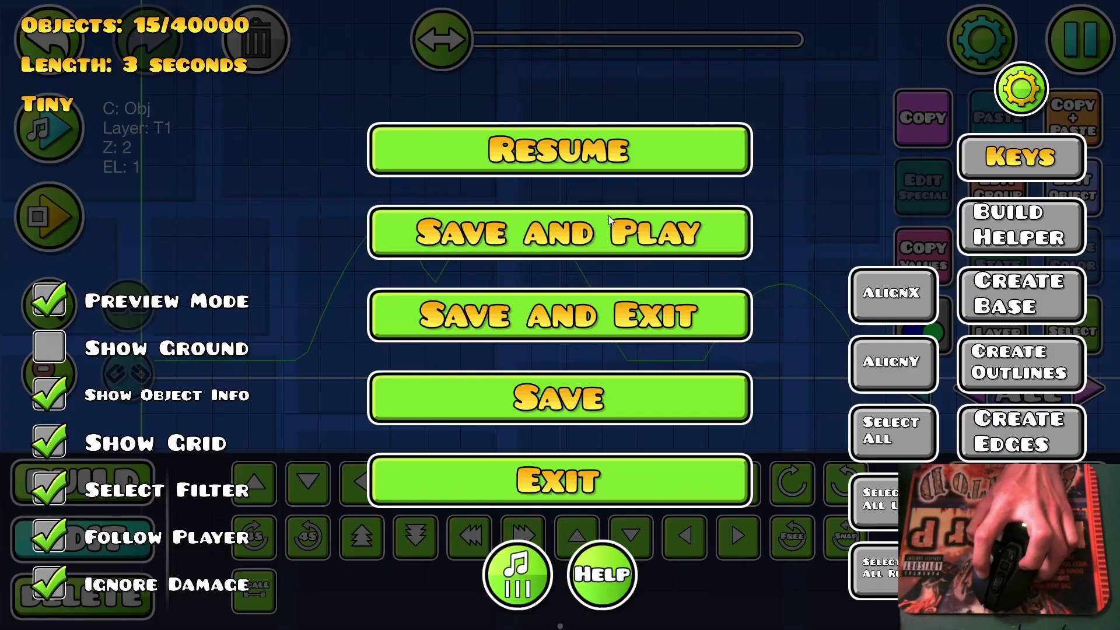
click(608, 215)
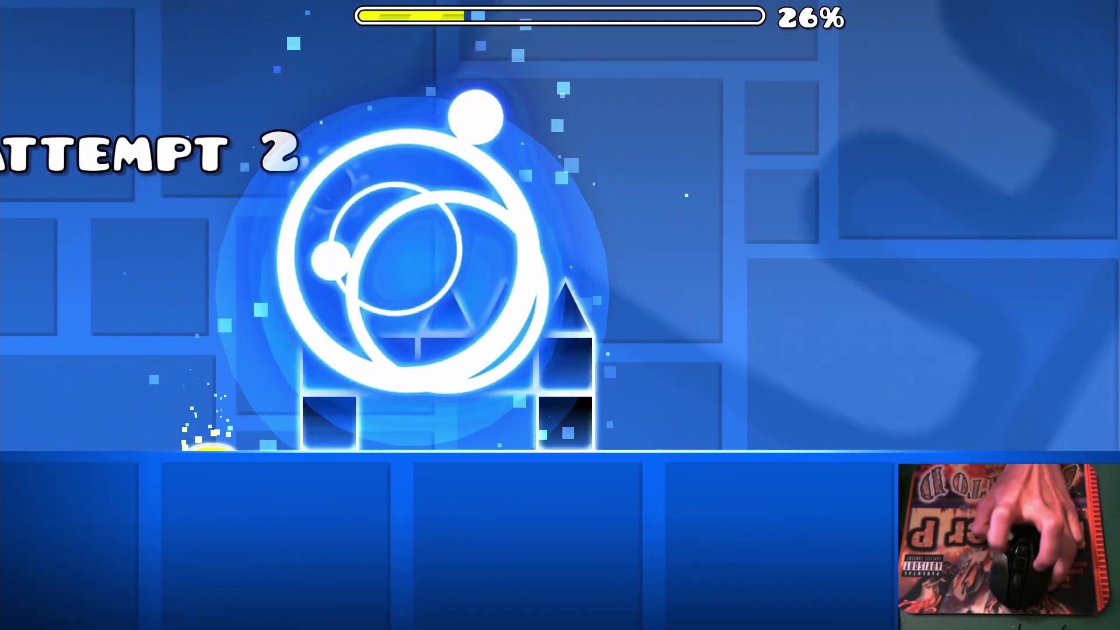
key(space)
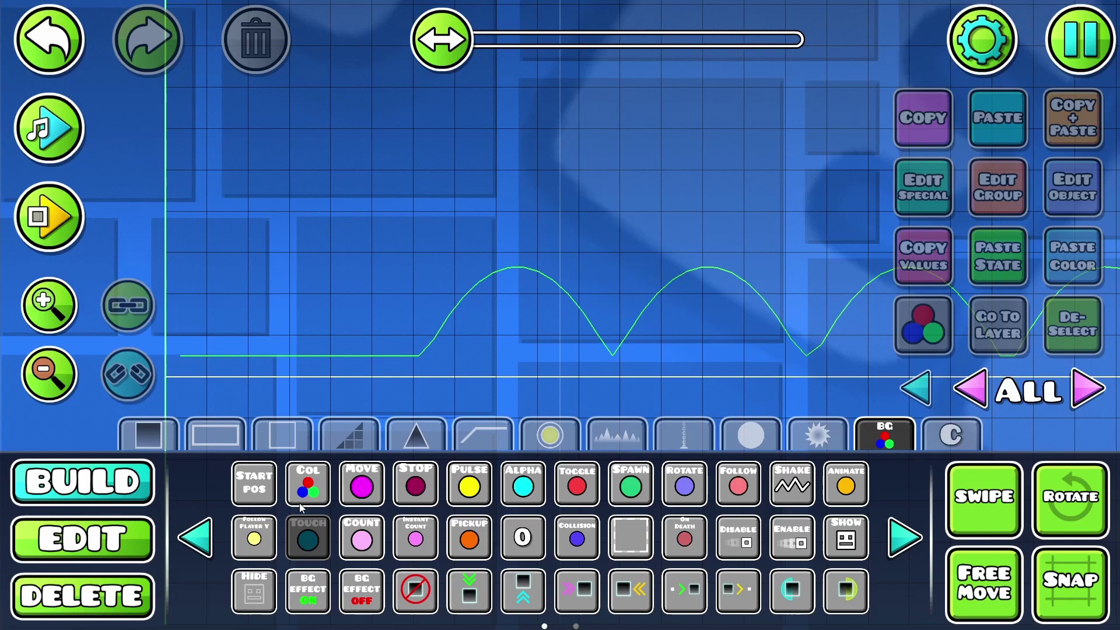
- Place a Touch trigger above the path near the level start, and review its Touch Toggle options
click(296, 245)
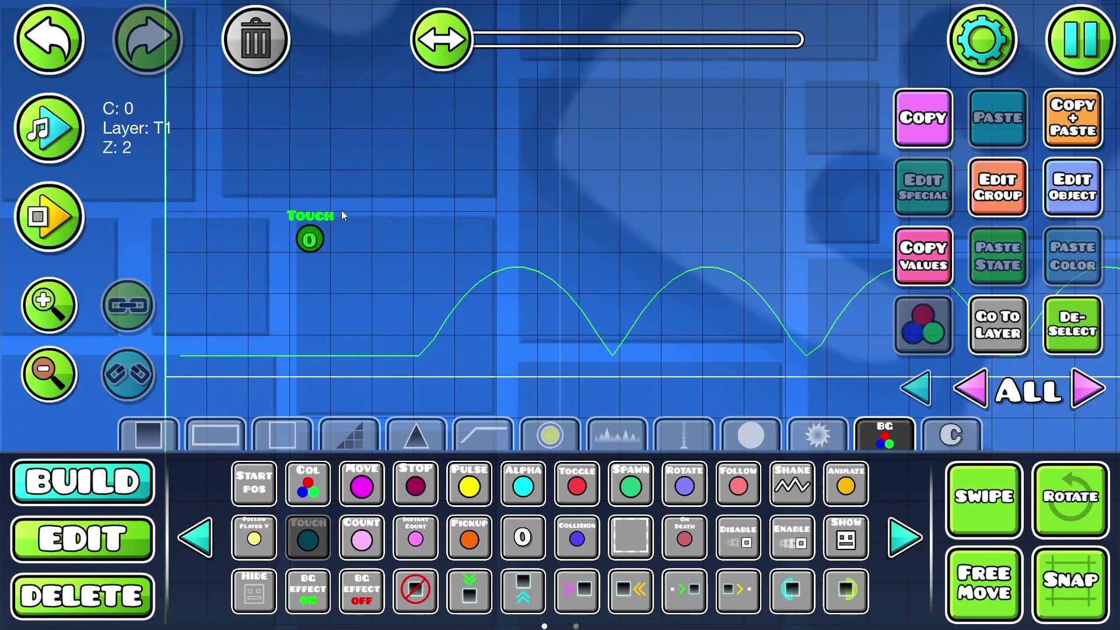
click(124, 531)
click(1072, 187)
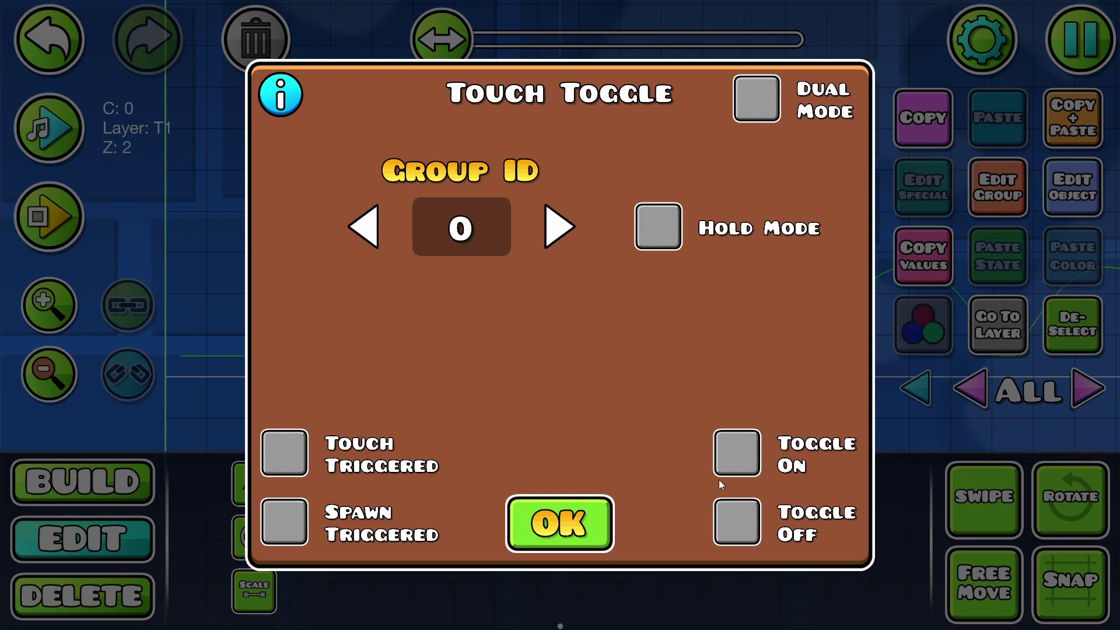
click(735, 518)
click(561, 542)
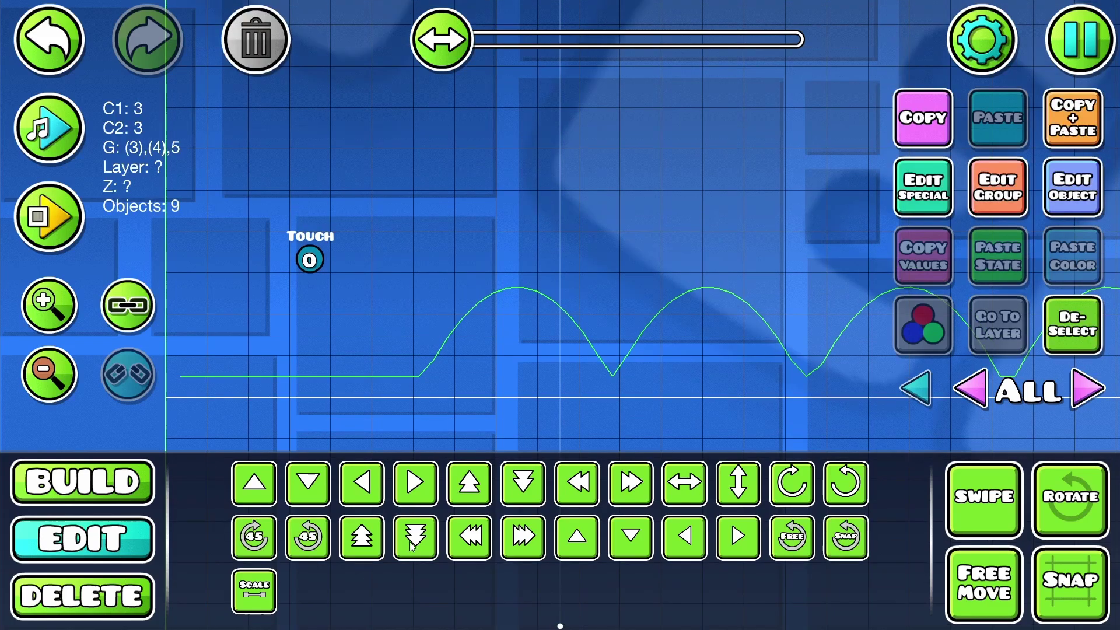
- Move the selected face objects down beside the Touch trigger, and deselect them
click(409, 542)
click(410, 542)
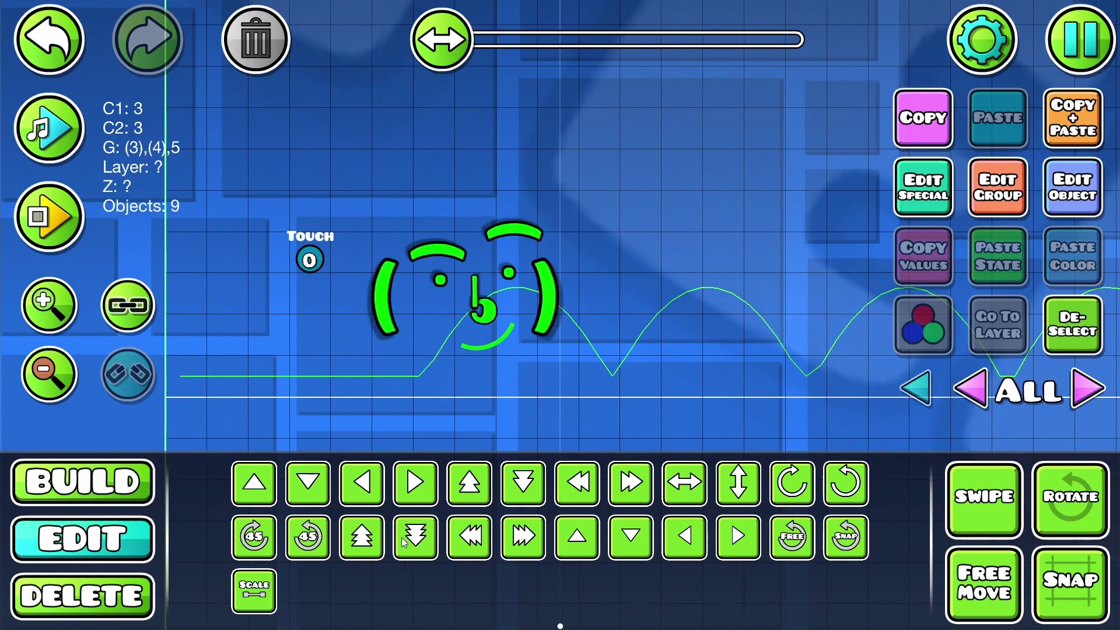
click(1059, 345)
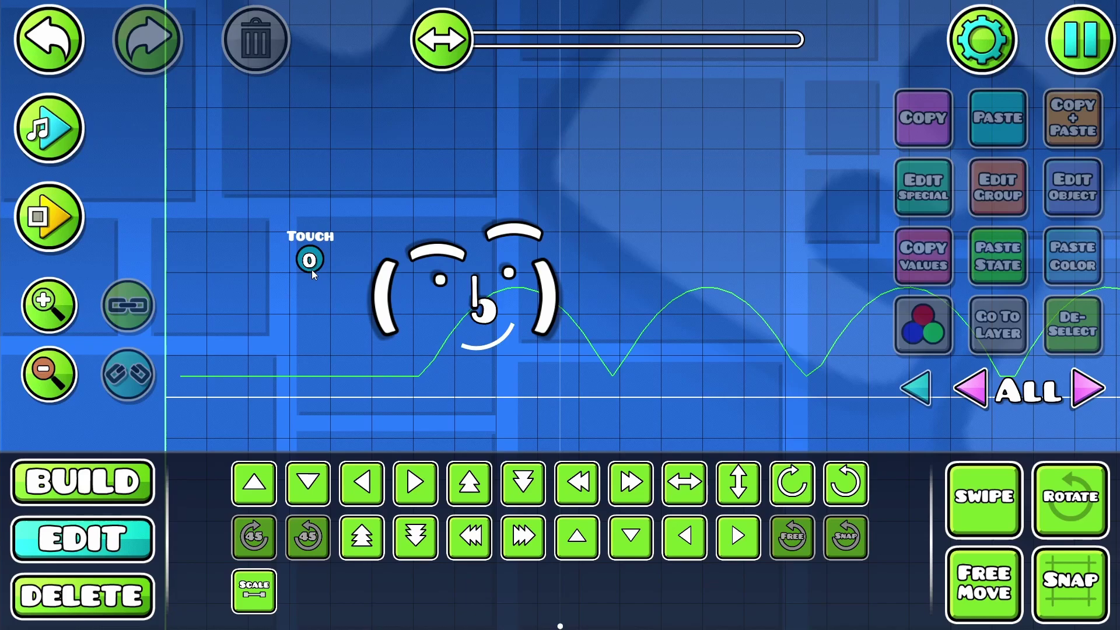
- Restore the selection of the face objects, add group ID 1 to them, and deselect them
key(ctrl+z)
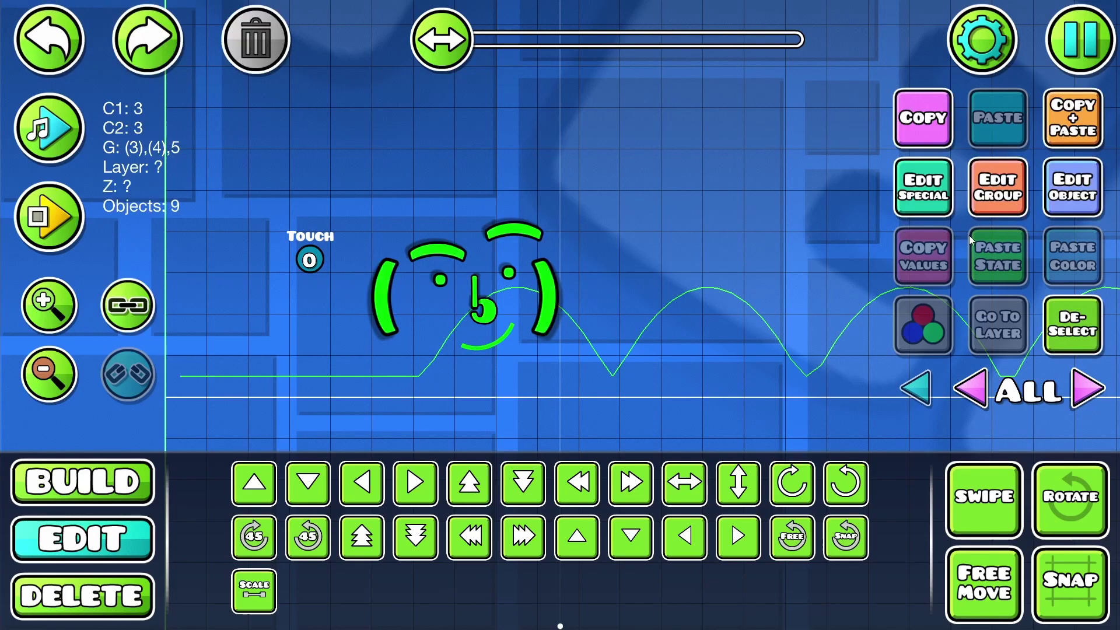
click(998, 187)
click(534, 229)
key(BackSpace)
text(1)
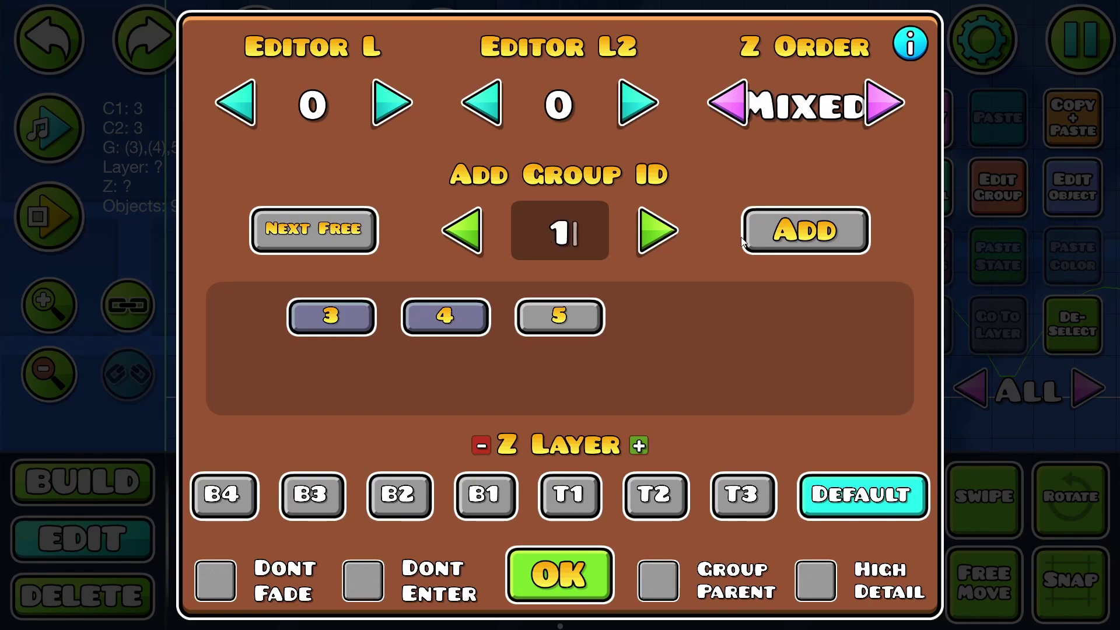
click(753, 234)
click(552, 576)
click(1065, 335)
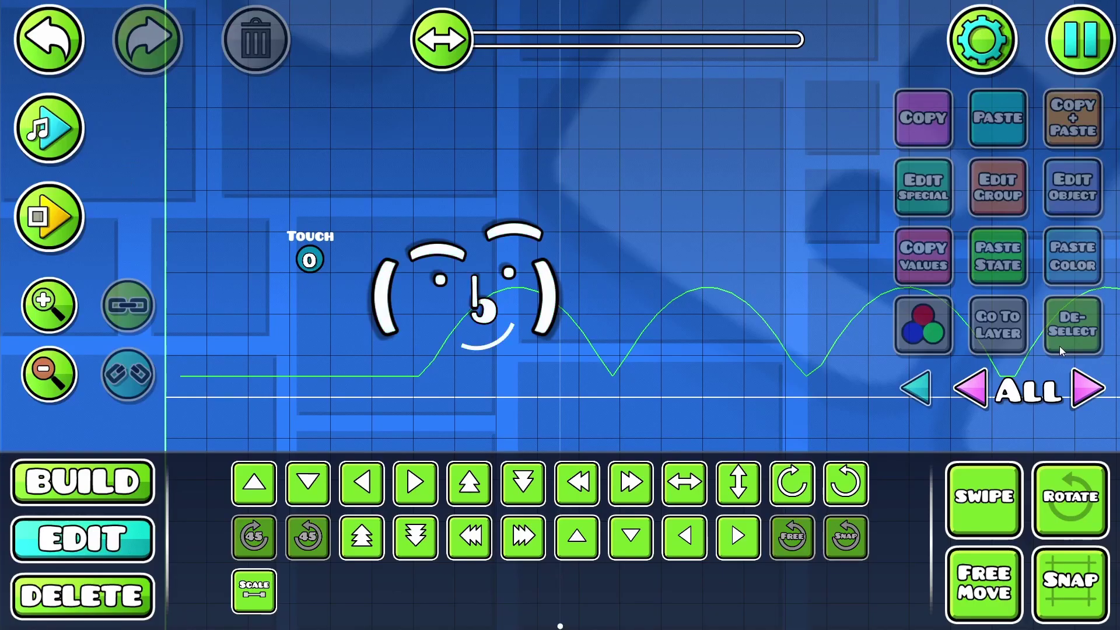
- Set the Touch trigger's group ID to 1 and enable Toggle Off for it
click(309, 259)
click(1072, 188)
click(558, 225)
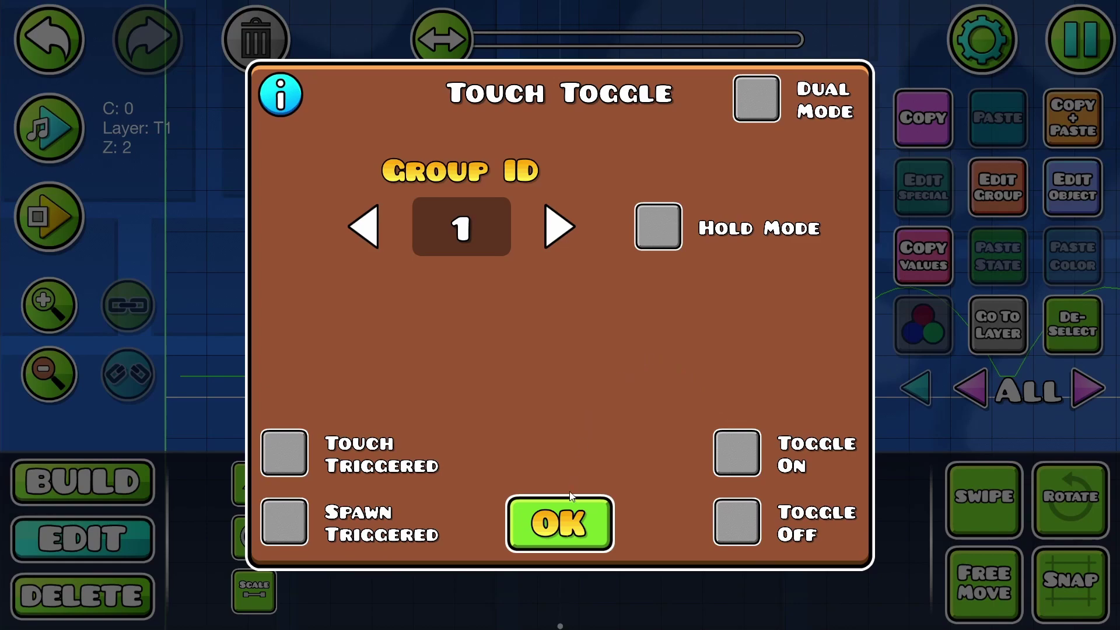
click(580, 527)
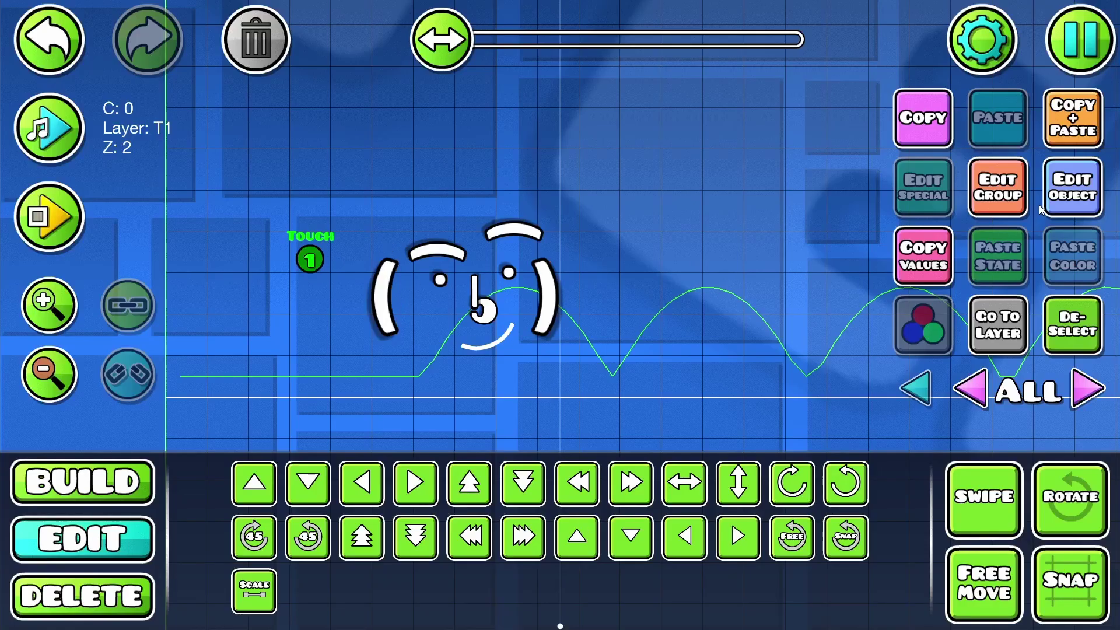
click(1060, 203)
click(747, 538)
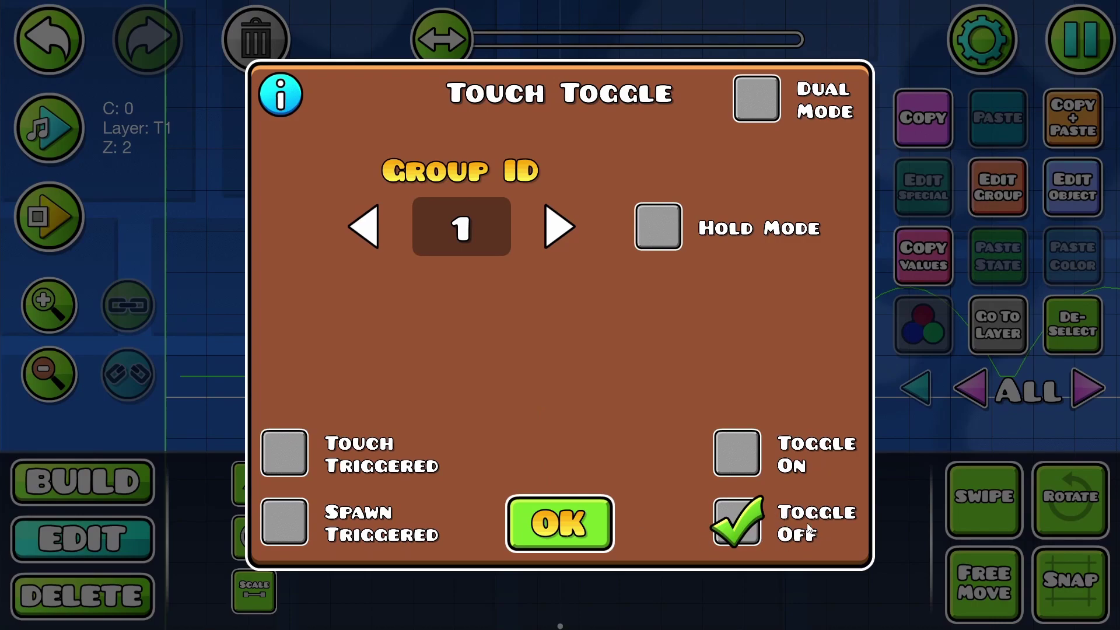
click(578, 528)
click(1069, 331)
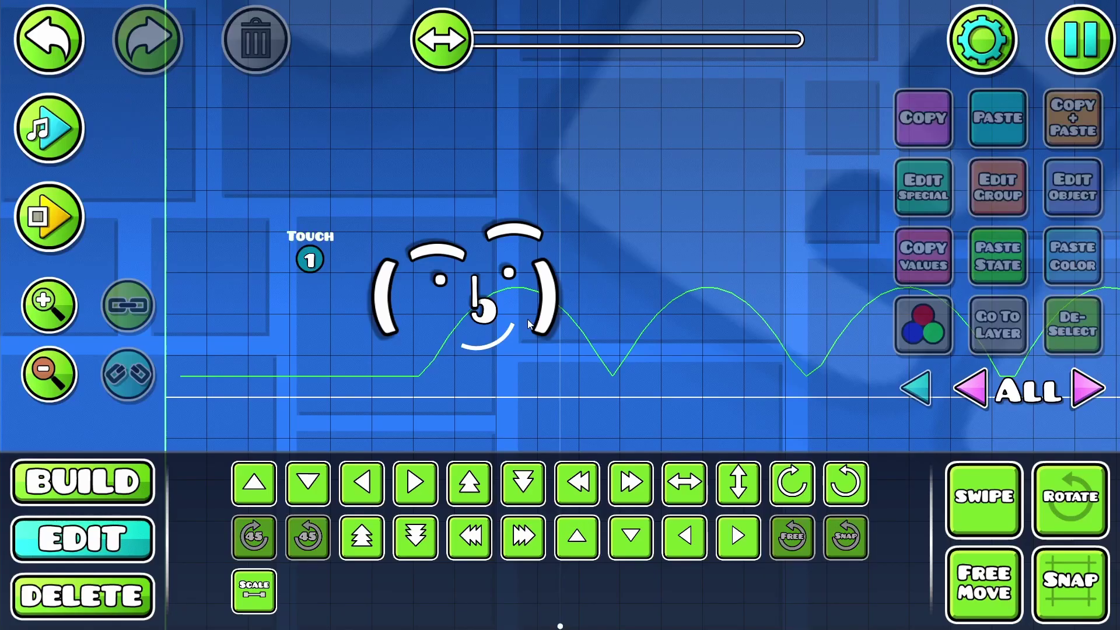
- Save and play the level to test the Touch trigger on the face, and return to the editor
key(Escape)
click(667, 223)
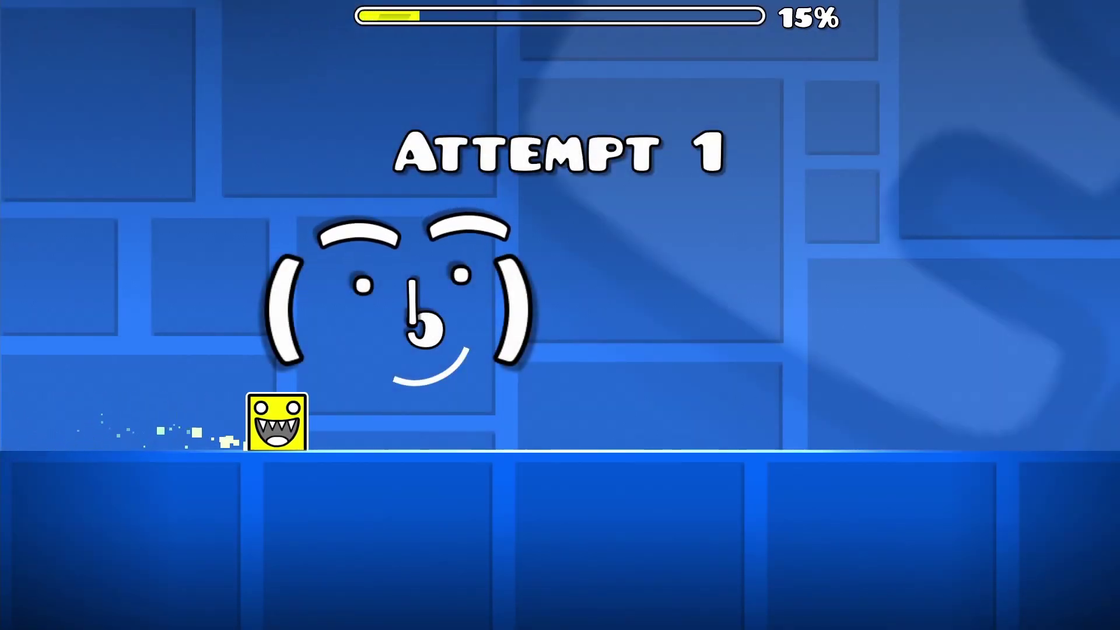
key(Escape)
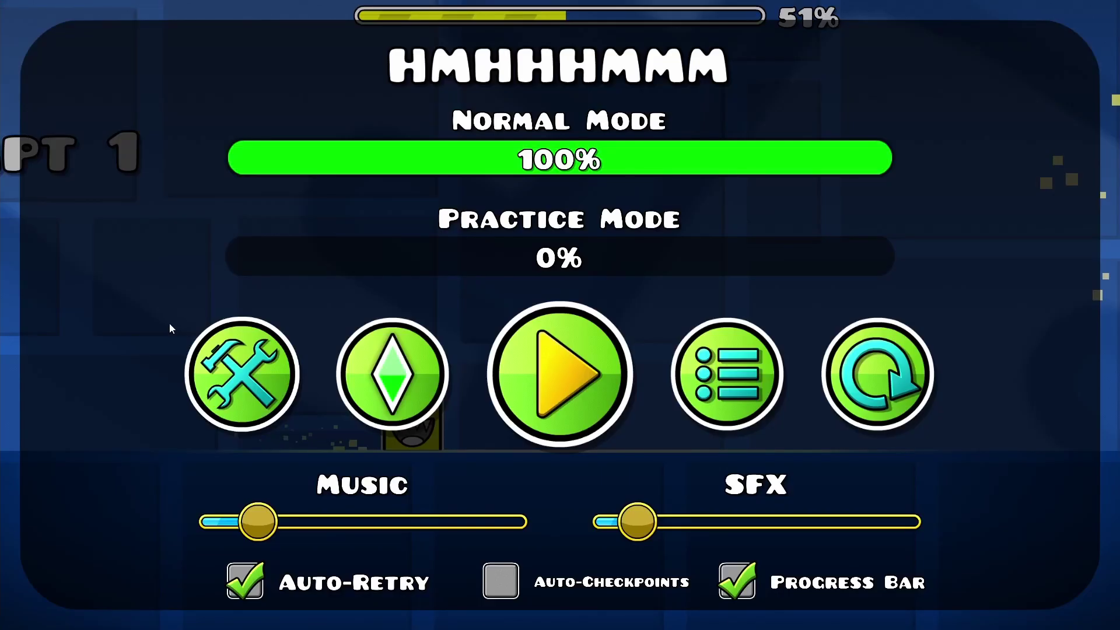
click(224, 367)
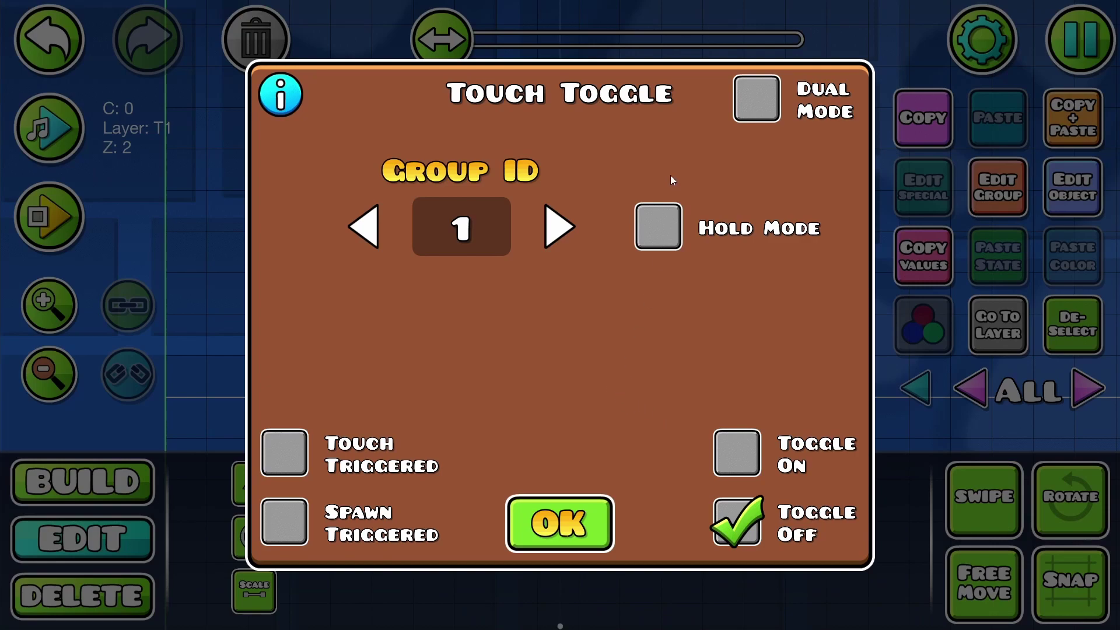
- Enable Hold Mode on the Touch trigger, and save and playtest the level
click(656, 229)
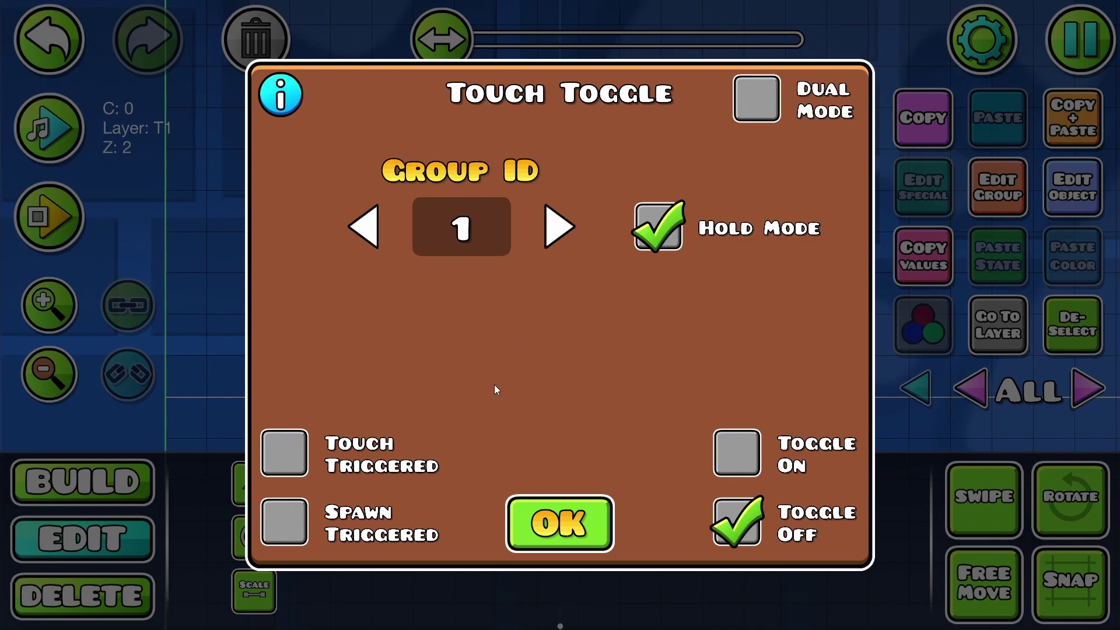
click(549, 521)
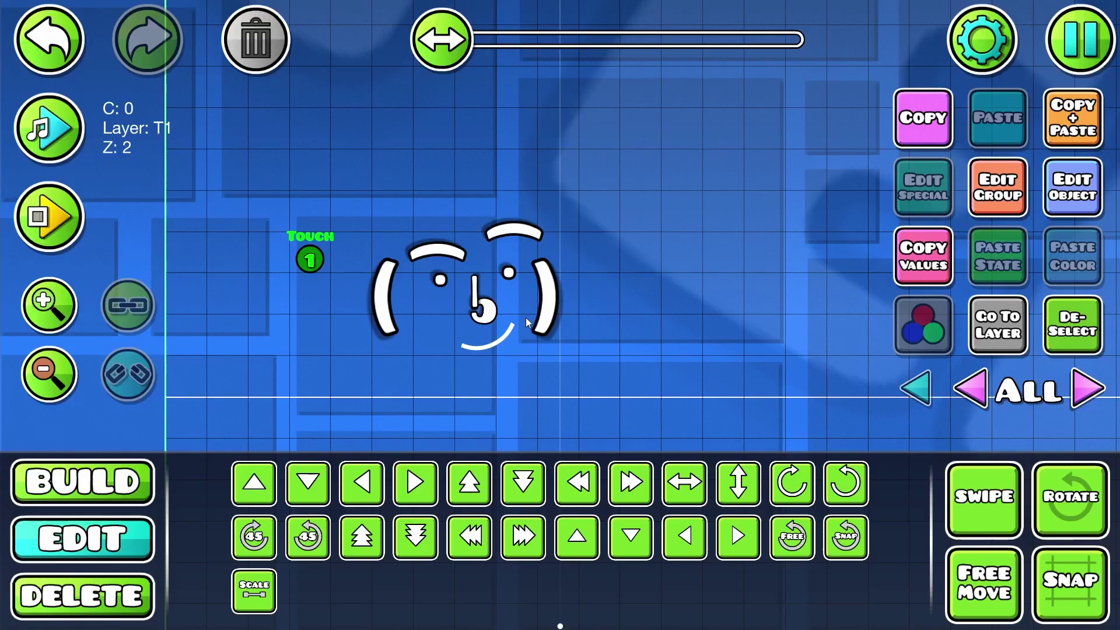
key(Escape)
click(698, 239)
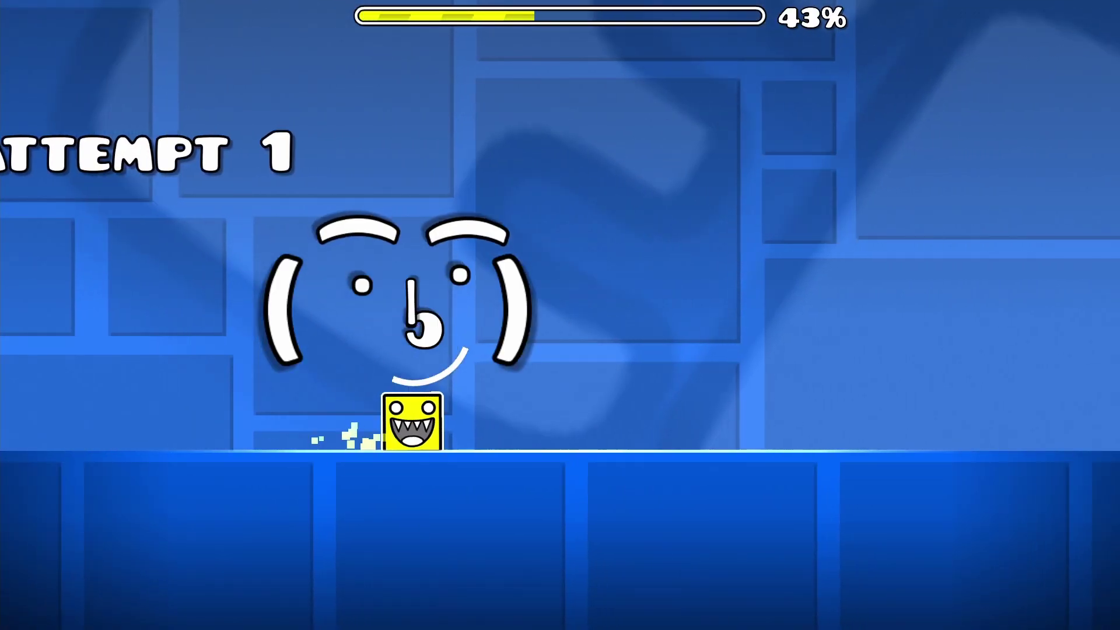
key(space)
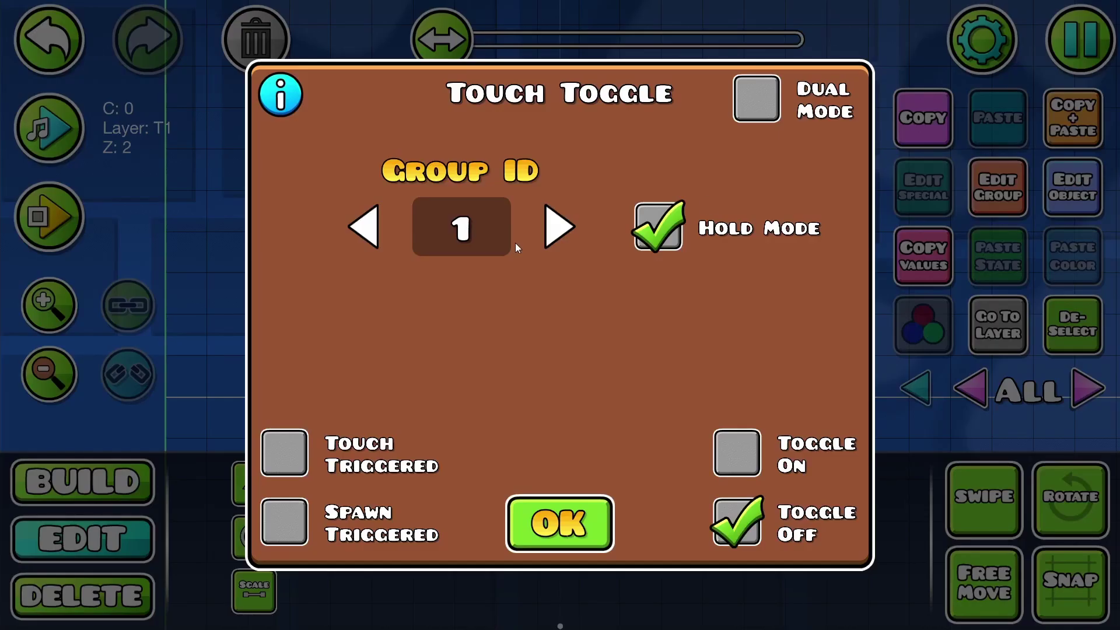
- Switch the Touch trigger to Toggle On, keeping Hold Mode enabled
click(729, 449)
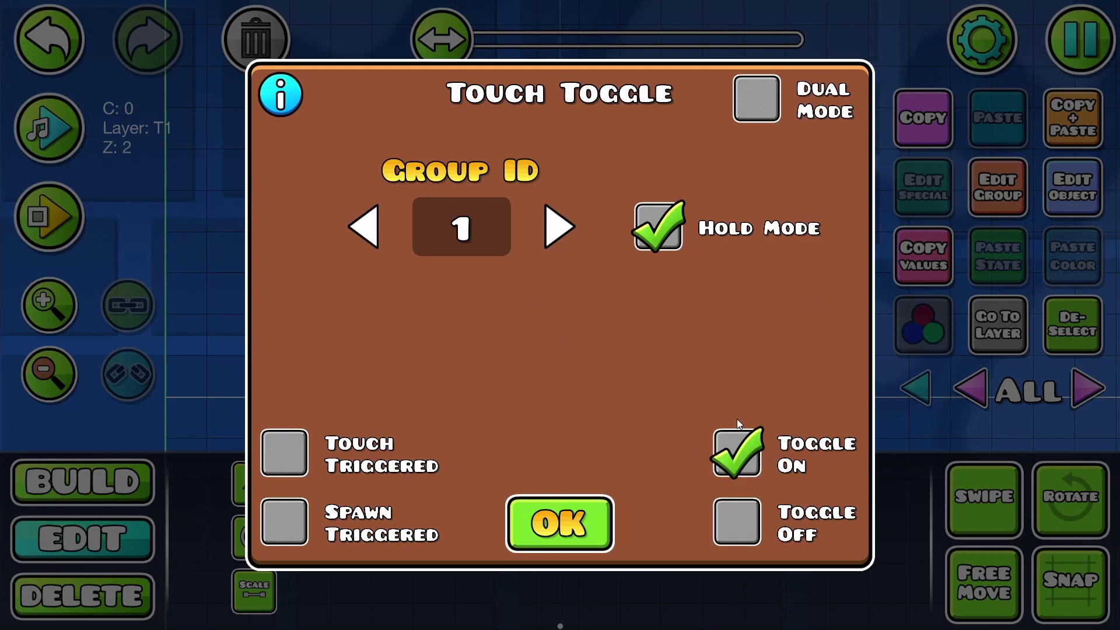
click(596, 525)
- Place a Toggle trigger, shift it ahead of the level start line, and set its group ID to 1
key(1)
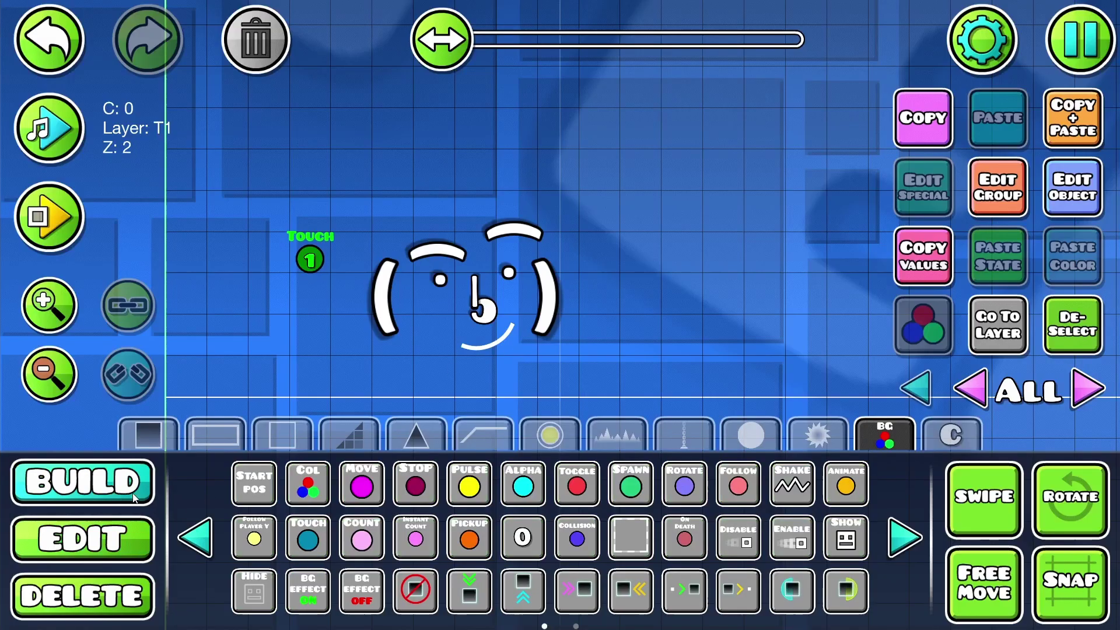
click(192, 221)
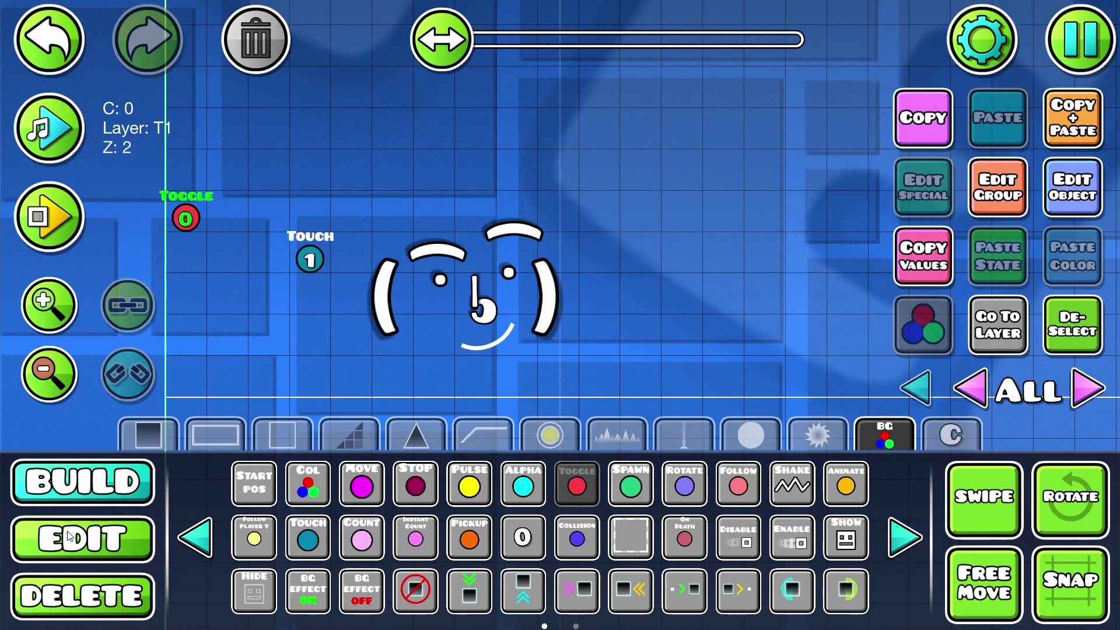
key(2)
key(a)
click(1072, 186)
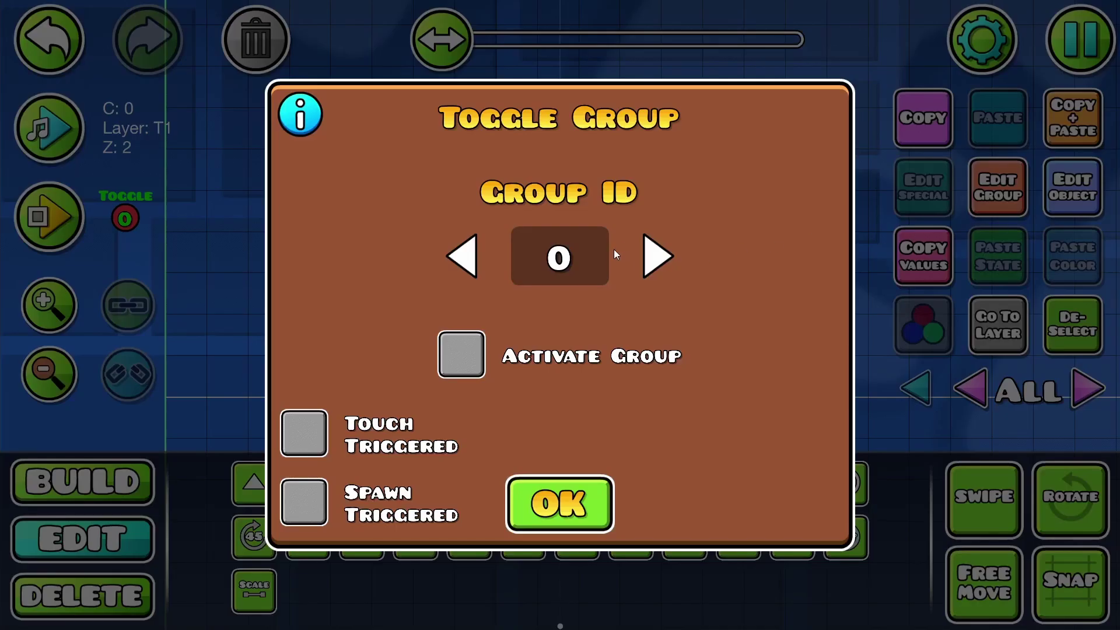
click(655, 256)
click(559, 503)
- Move the Touch trigger back toward the level start, and playtest the level with jumps
click(310, 259)
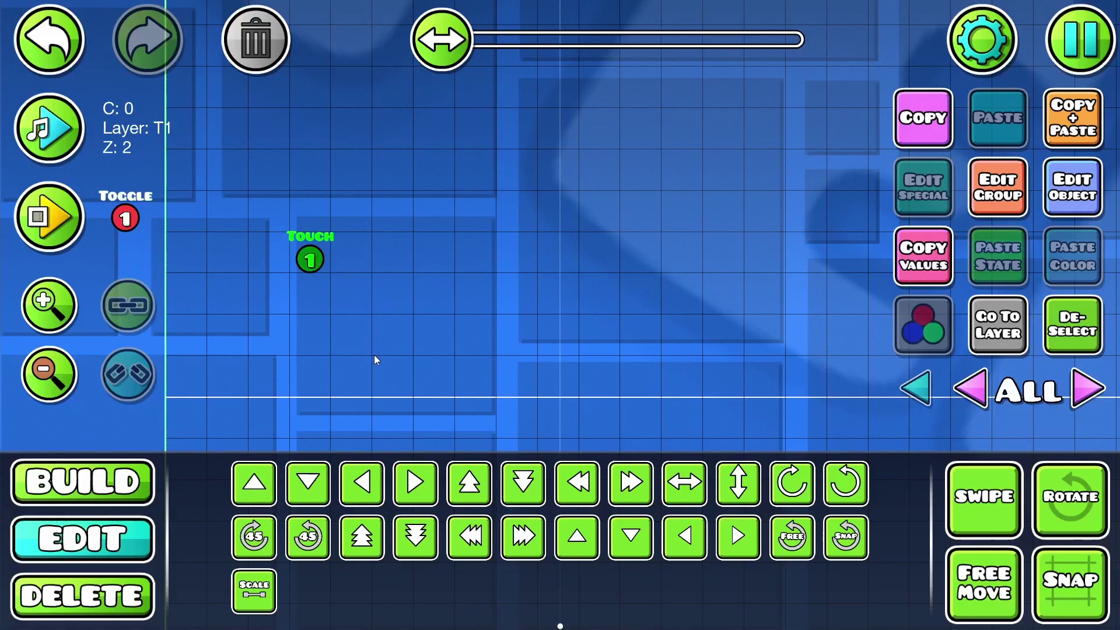
click(470, 536)
key(Escape)
click(695, 243)
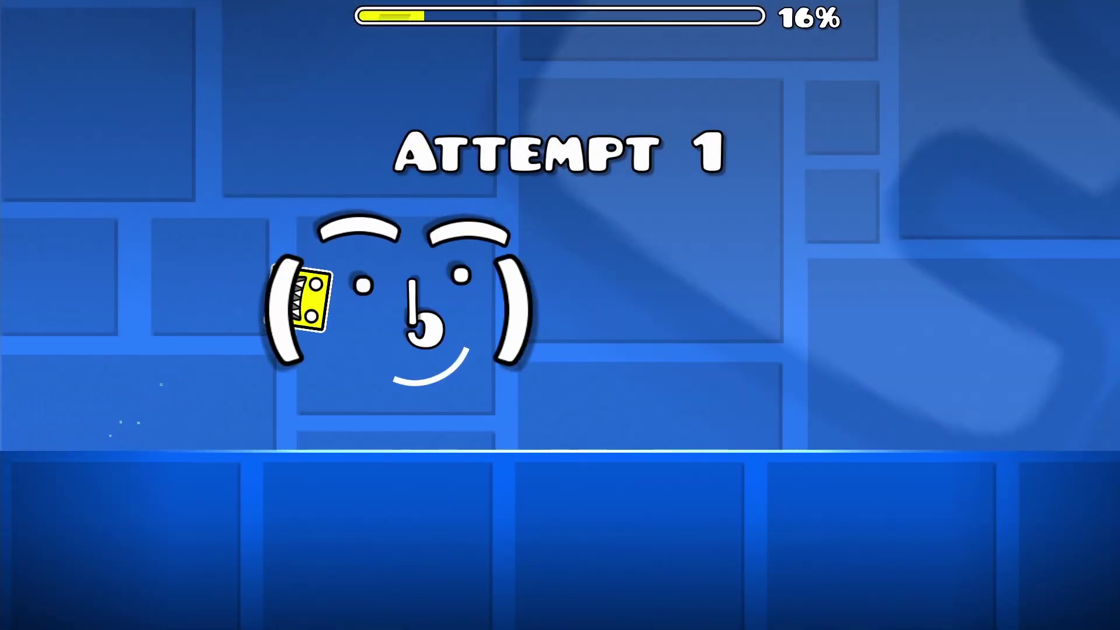
key(space)
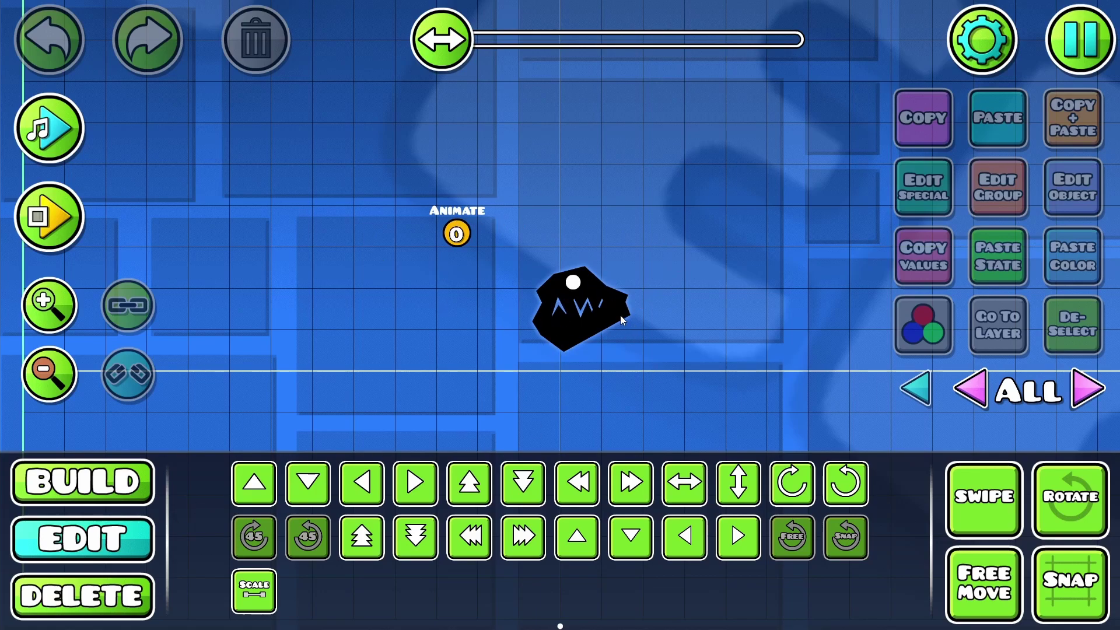
- Place the winged bat monster after the large black monster, and deselect it
mouse_move(475, 345)
mouse_down()
mouse_move(314, 364)
mouse_move(417, 369)
mouse_up()
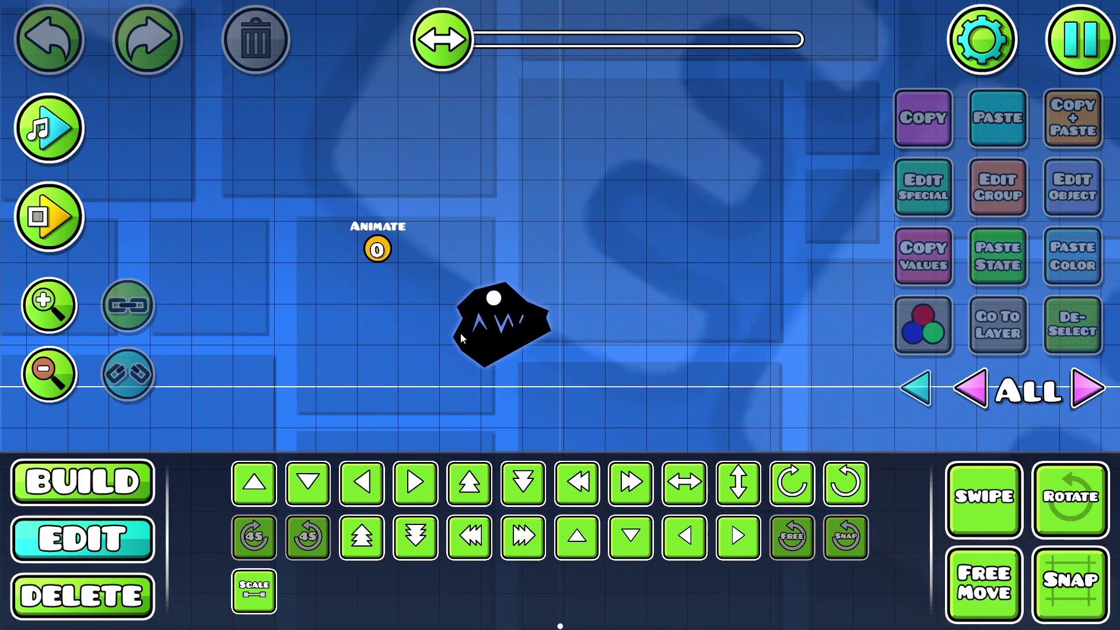
key(1)
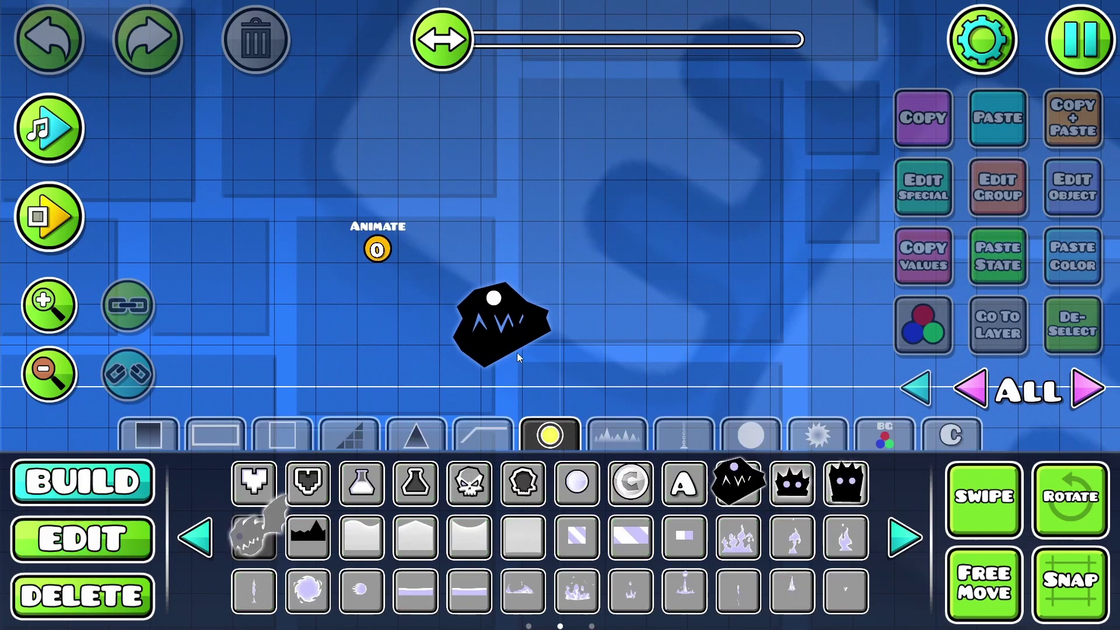
click(616, 326)
click(90, 548)
click(1072, 315)
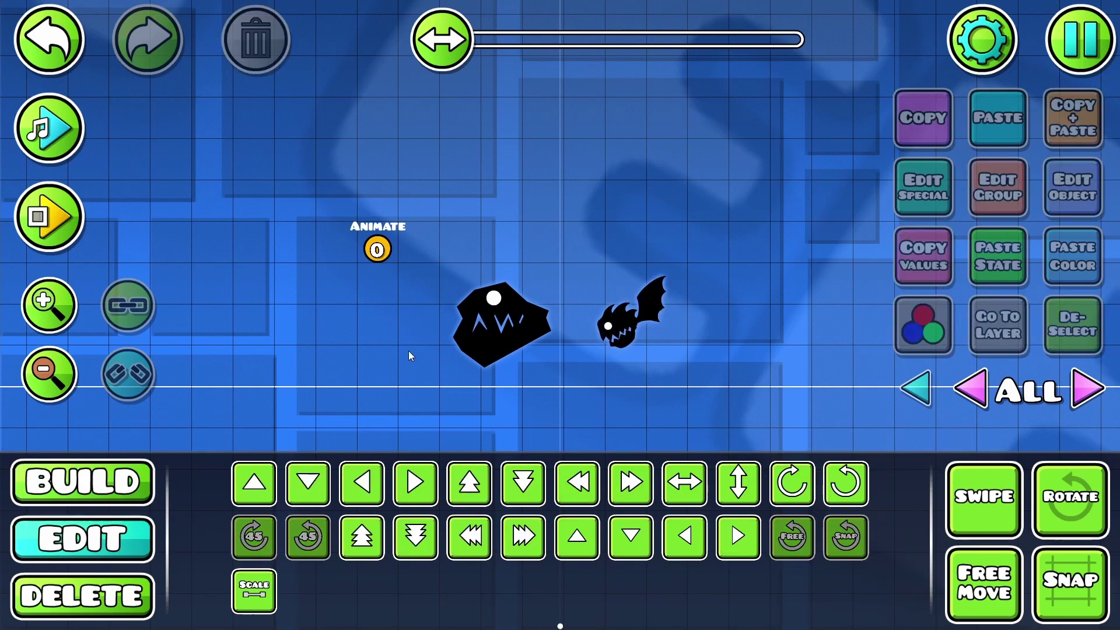
- Delete the large black monster that stands between the Animate trigger and the winged bat
click(488, 336)
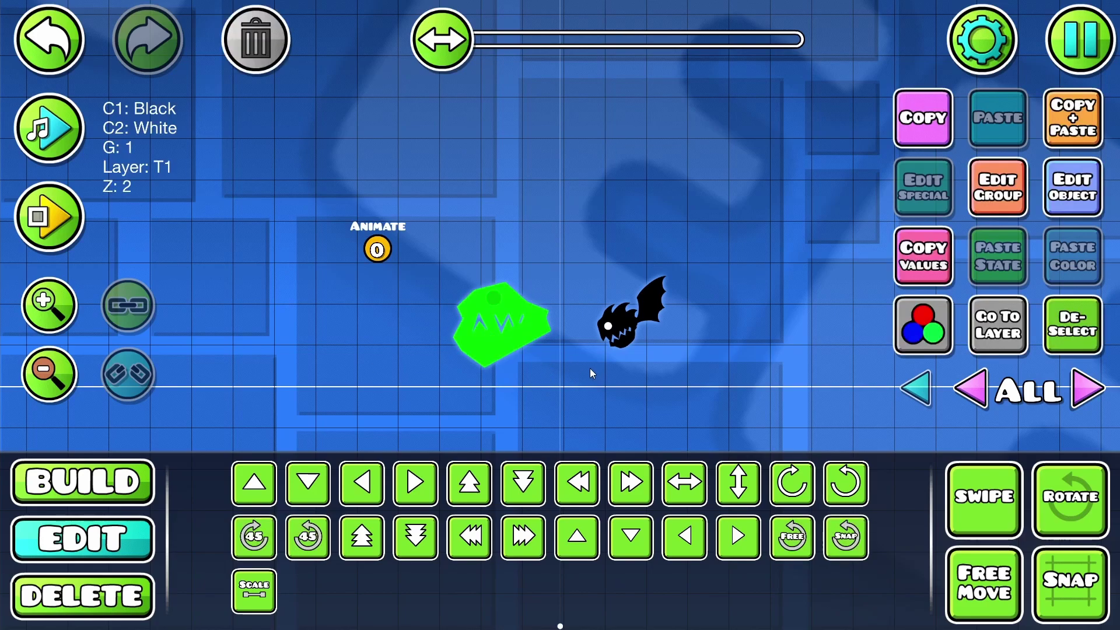
click(387, 249)
click(1072, 324)
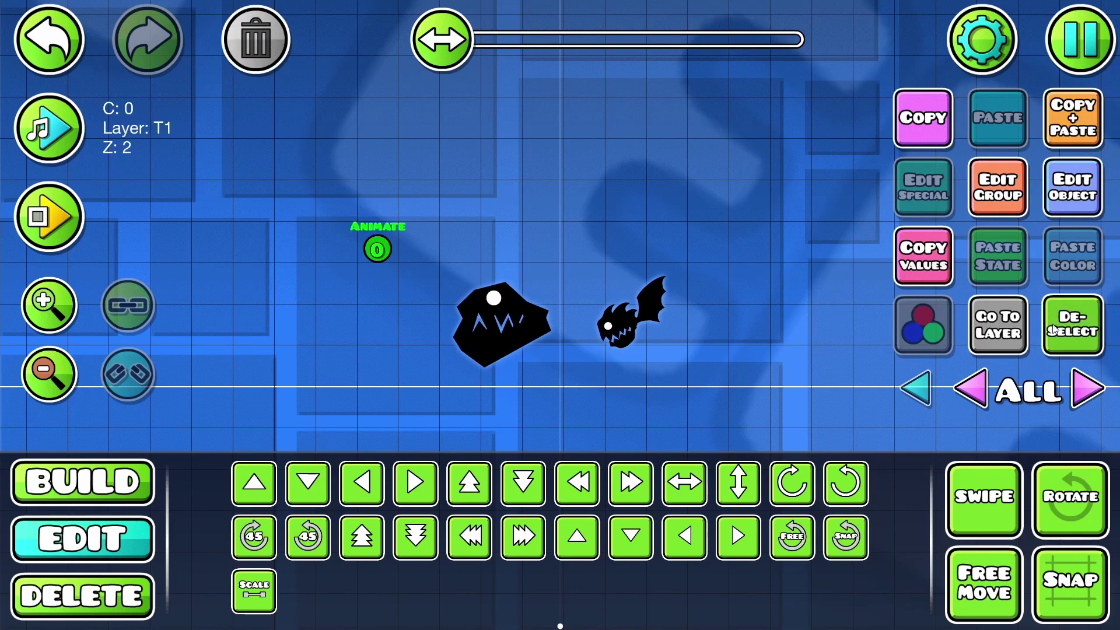
click(82, 595)
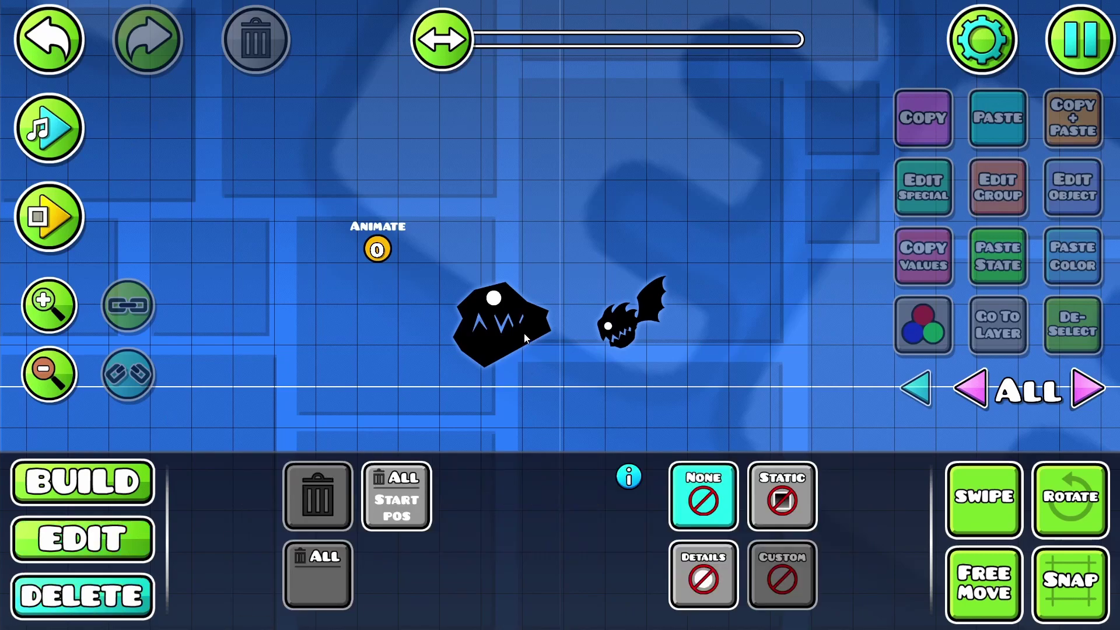
click(508, 330)
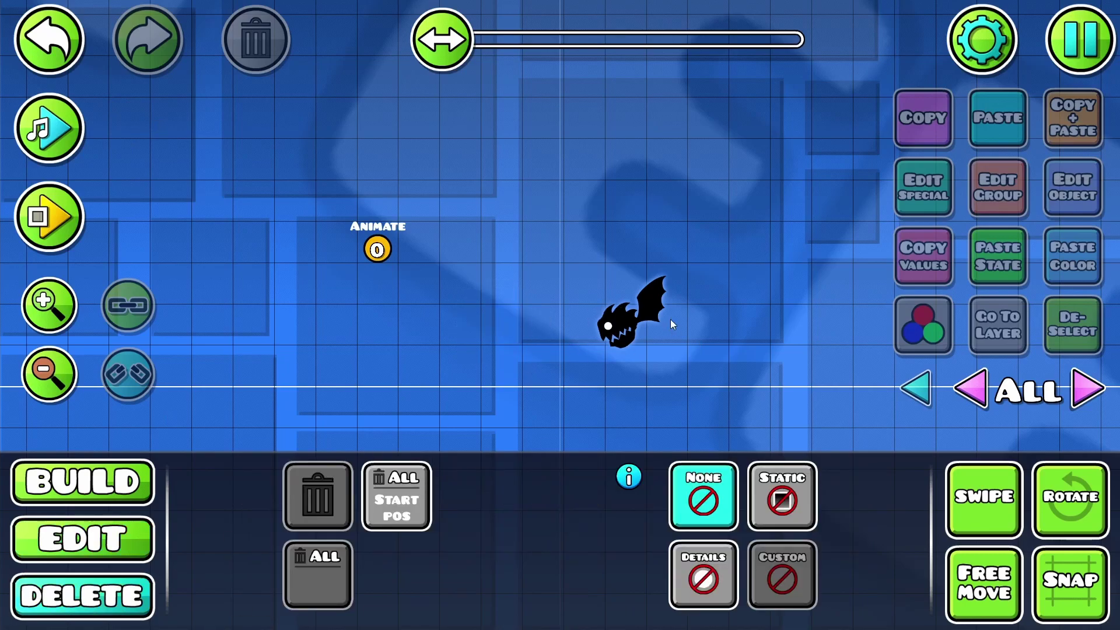
- Shift the winged bat monster closer to the Animate trigger and add it to group ID 1
click(67, 540)
click(616, 329)
click(577, 482)
click(1073, 324)
click(509, 330)
click(995, 193)
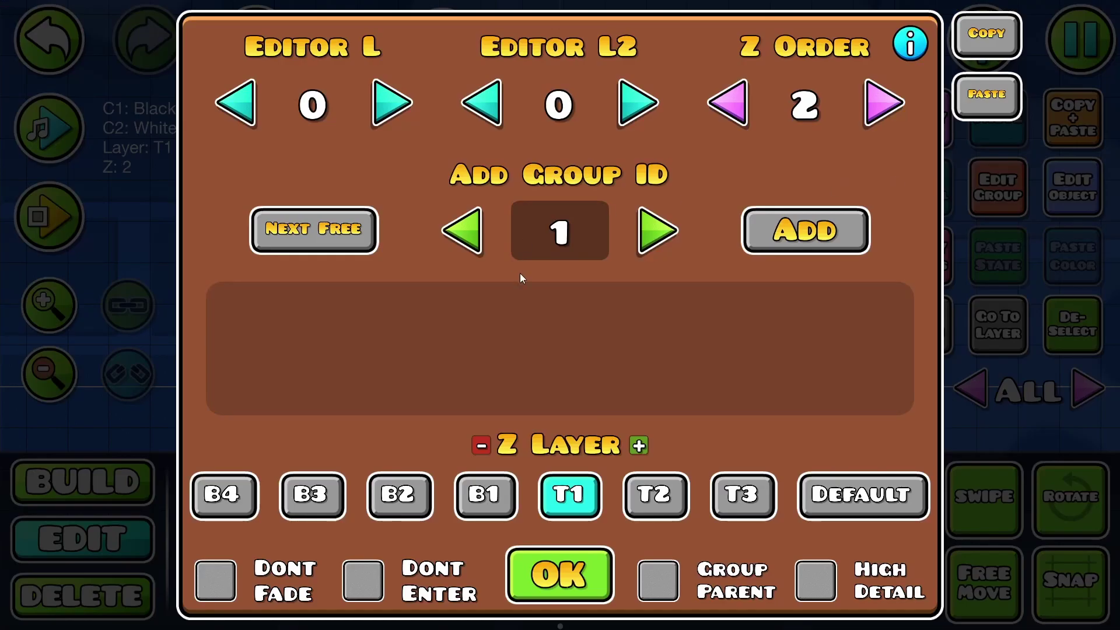
click(779, 242)
click(517, 569)
- Set the Animate trigger's Group ID to 1 and its Animation ID to 2
click(1073, 325)
click(600, 241)
click(1072, 188)
click(658, 236)
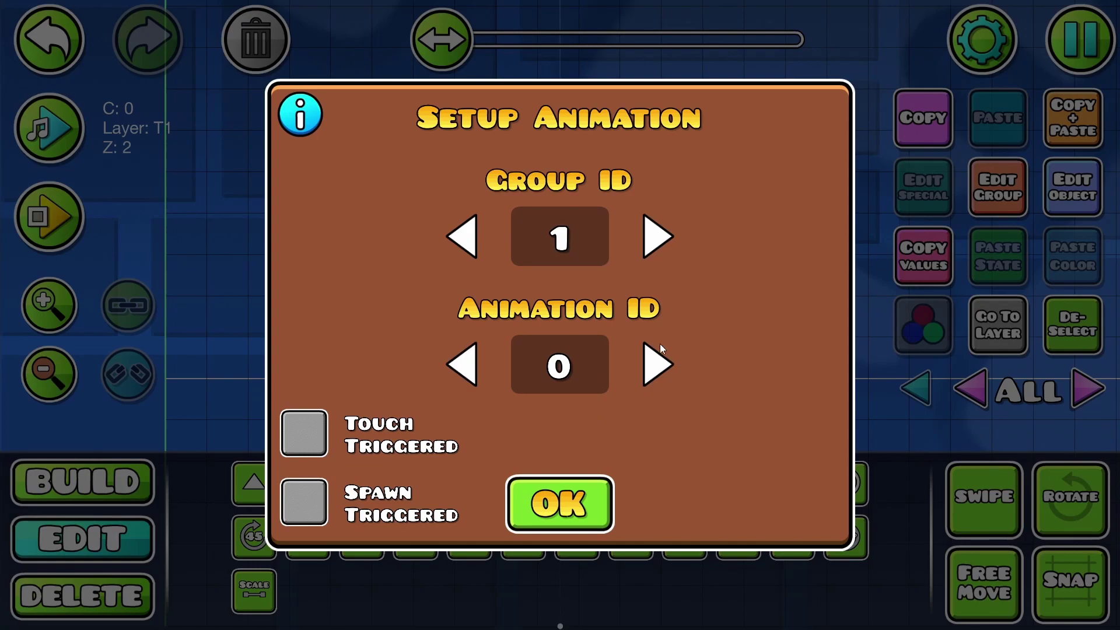
click(658, 364)
click(658, 364)
click(461, 365)
click(659, 365)
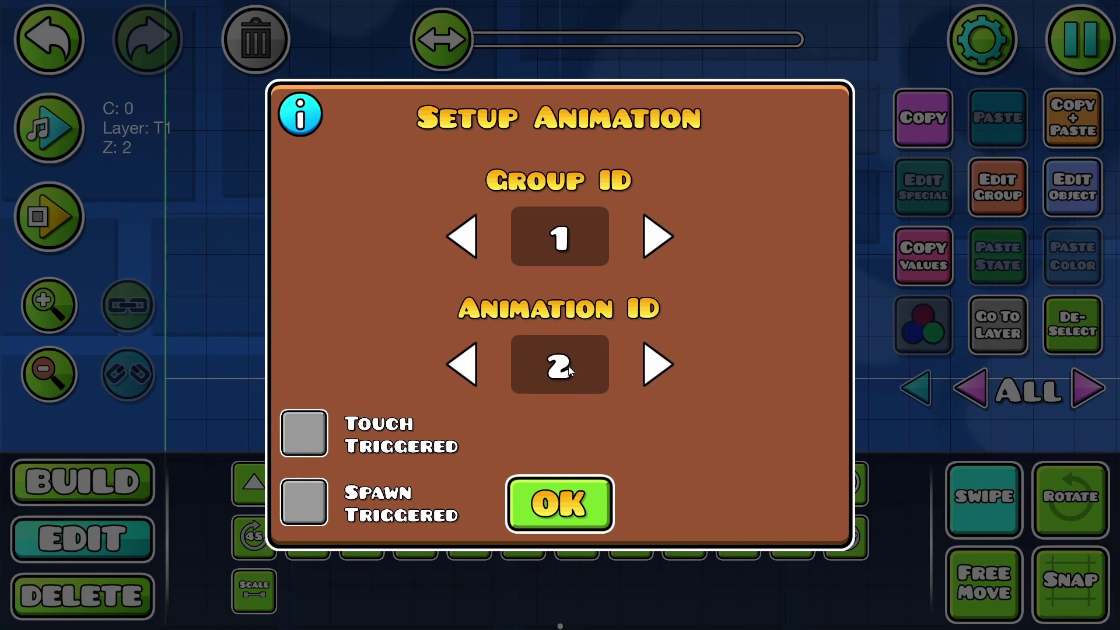
click(552, 503)
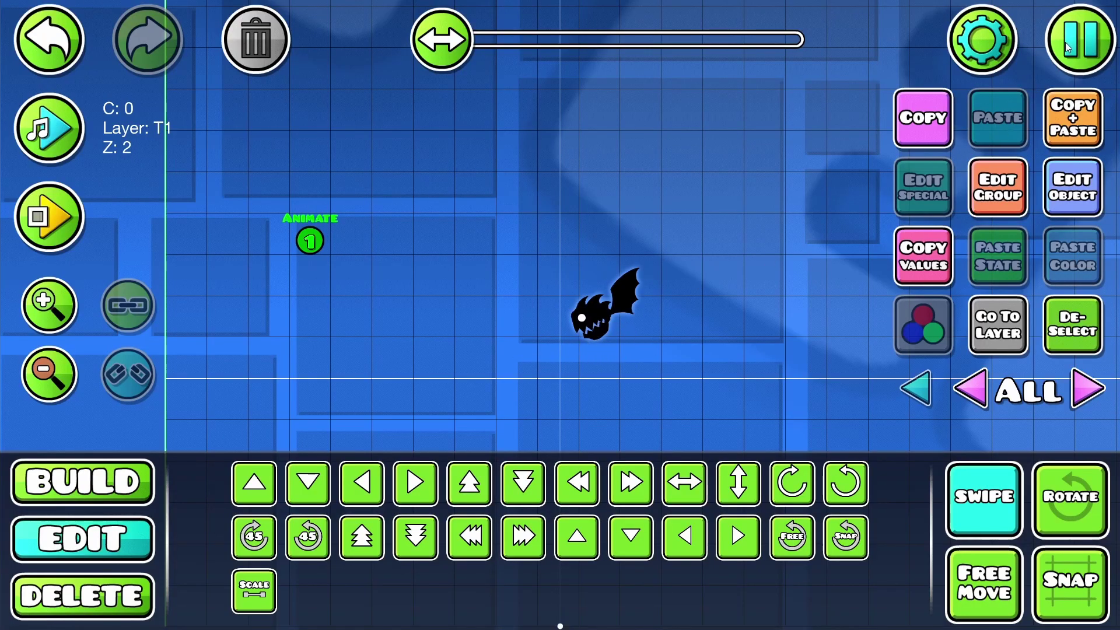
- Save and play the level to watch the bat's animation, and return to the editor
click(1080, 39)
click(561, 229)
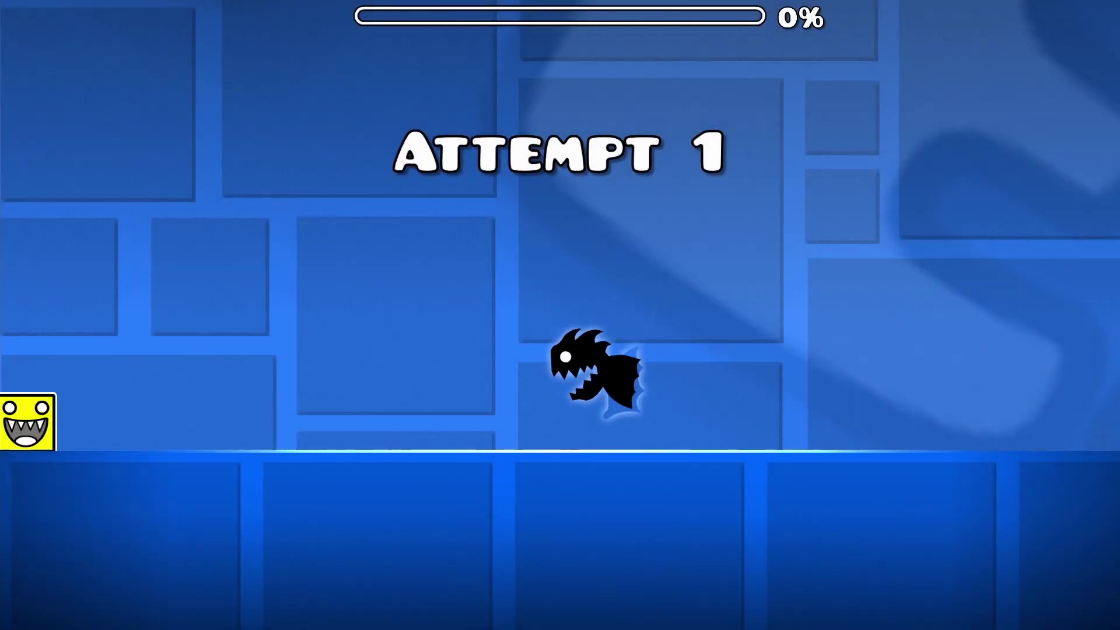
key(Escape)
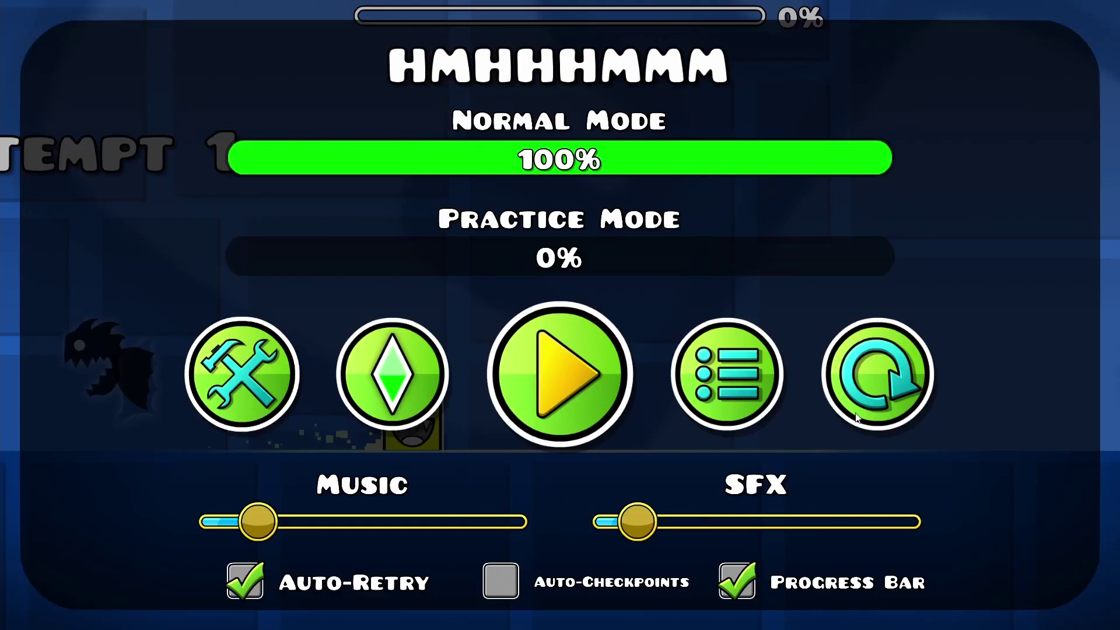
click(858, 408)
key(Escape)
click(247, 330)
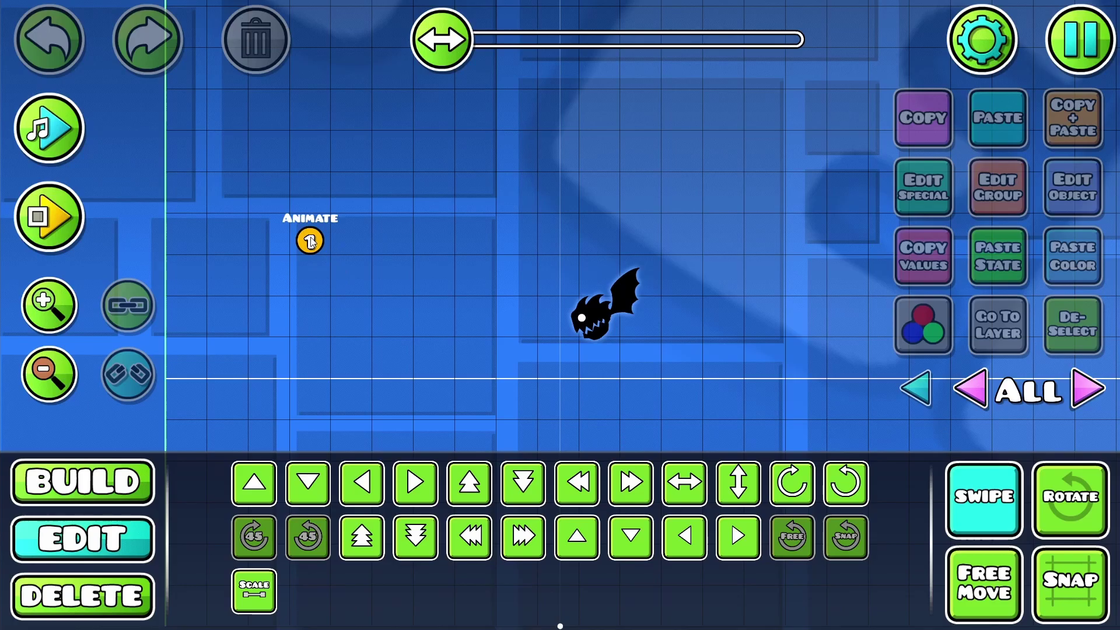
- Raise the Animate trigger's Animation ID by one
click(310, 241)
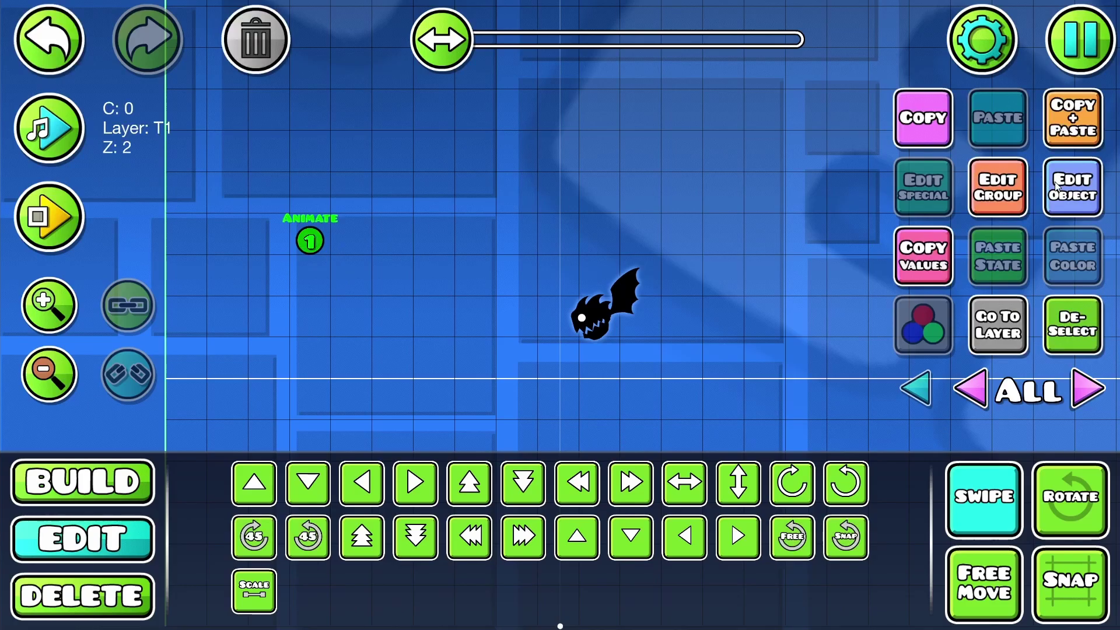
click(1056, 186)
click(654, 356)
click(599, 499)
- Save and play the level again to view the bat's changed animation, and return to the editor
key(Escape)
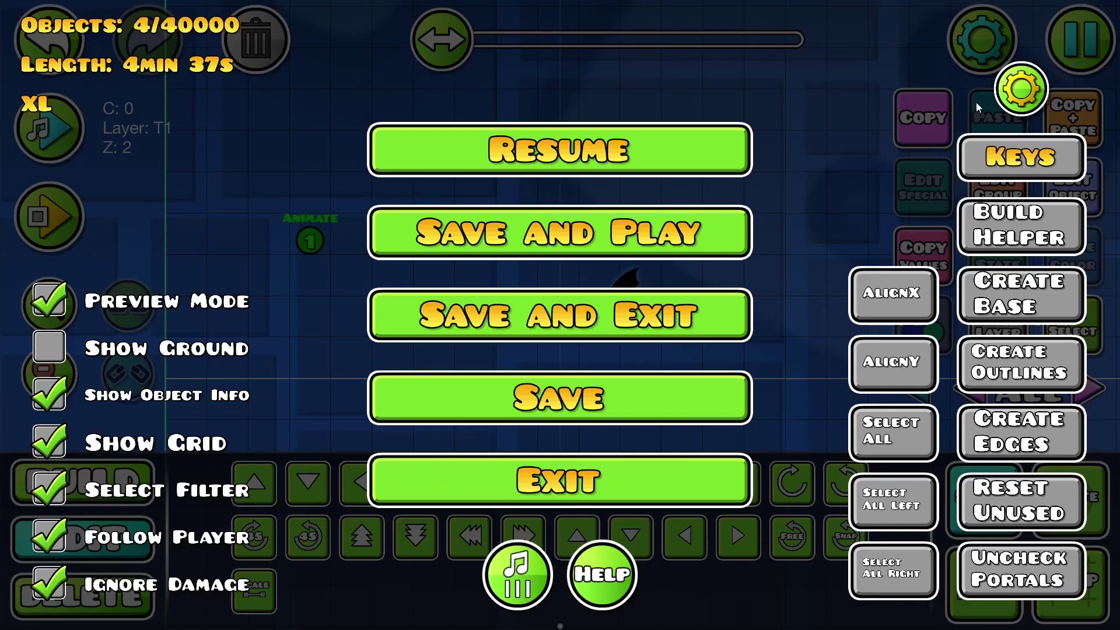
click(734, 240)
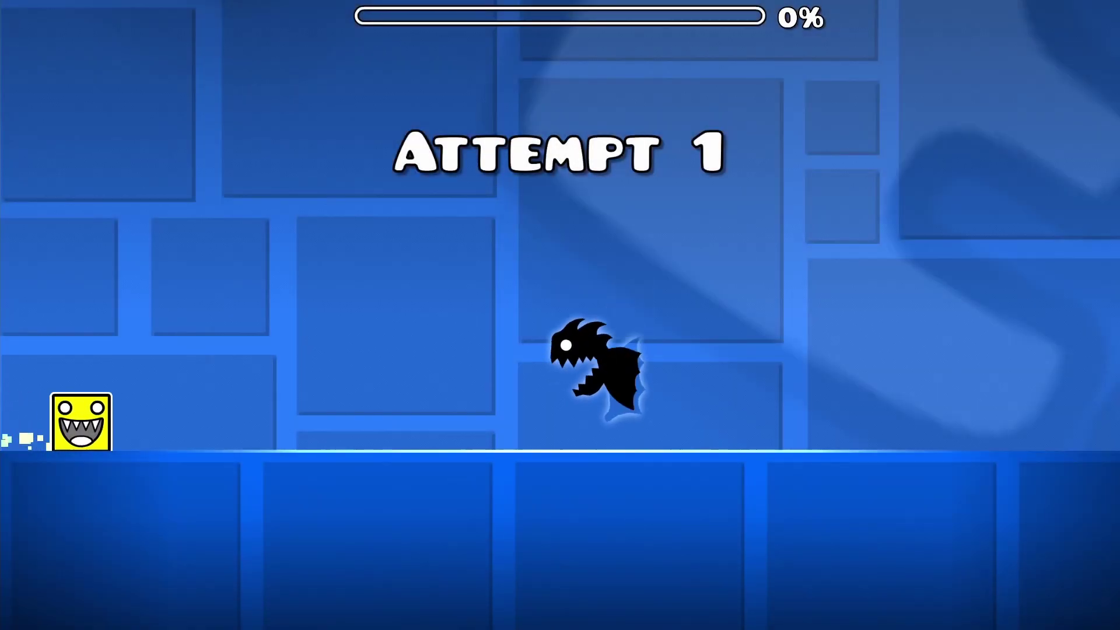
key(Escape)
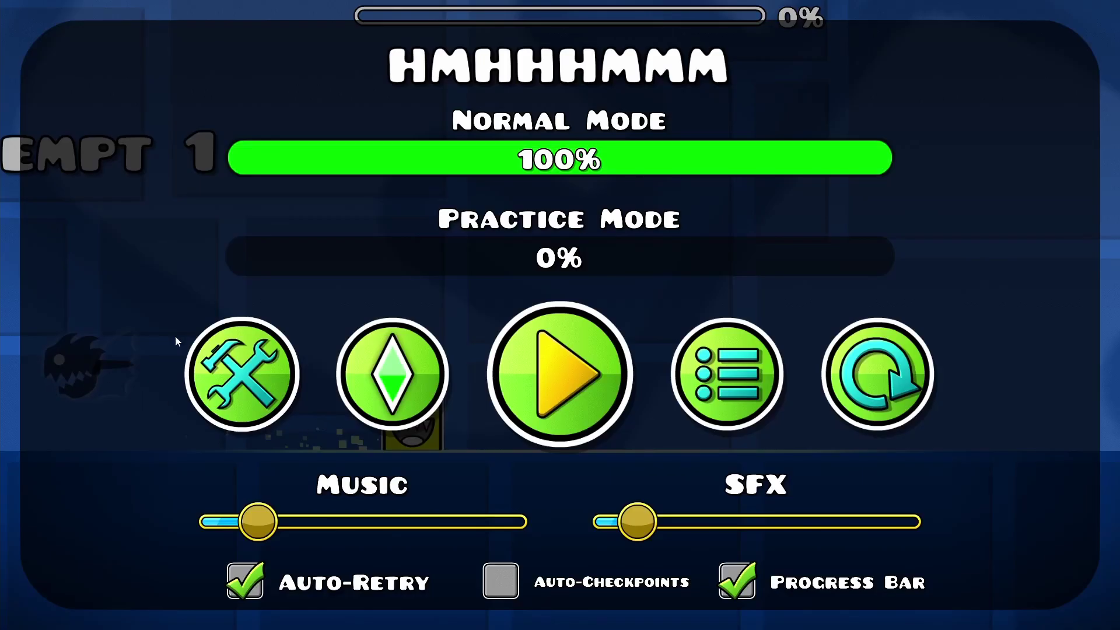
click(227, 403)
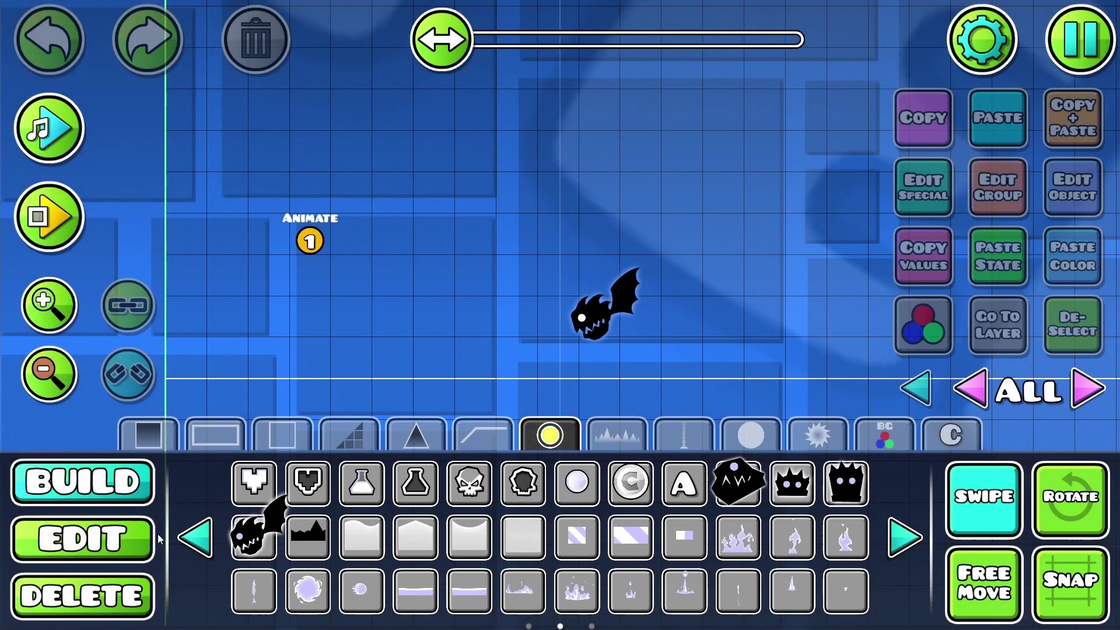
click(152, 537)
key(3)
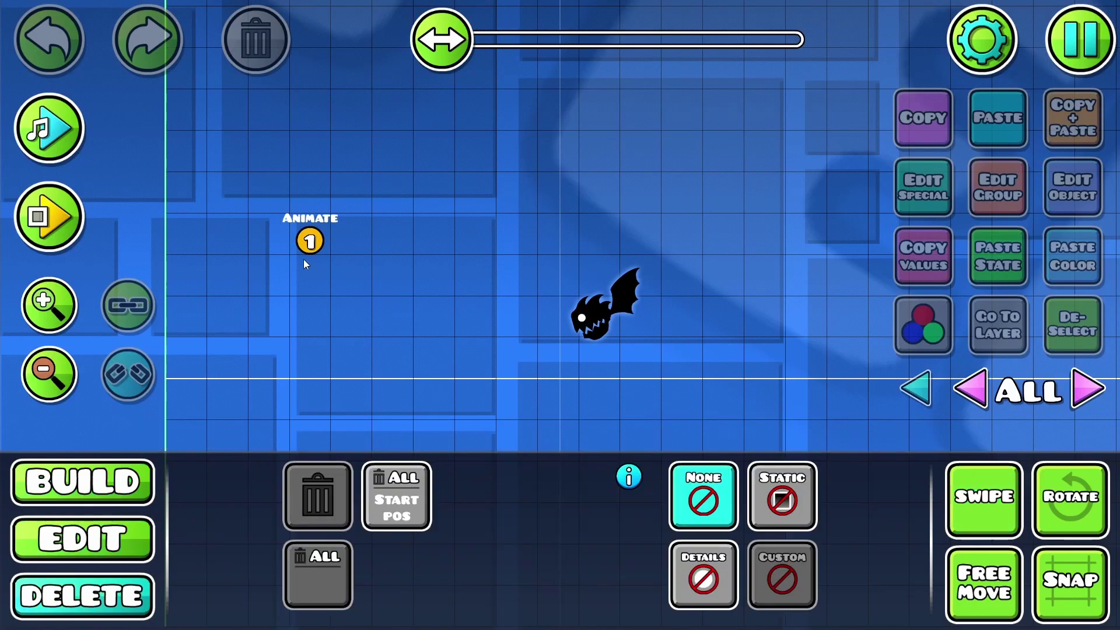
key(2)
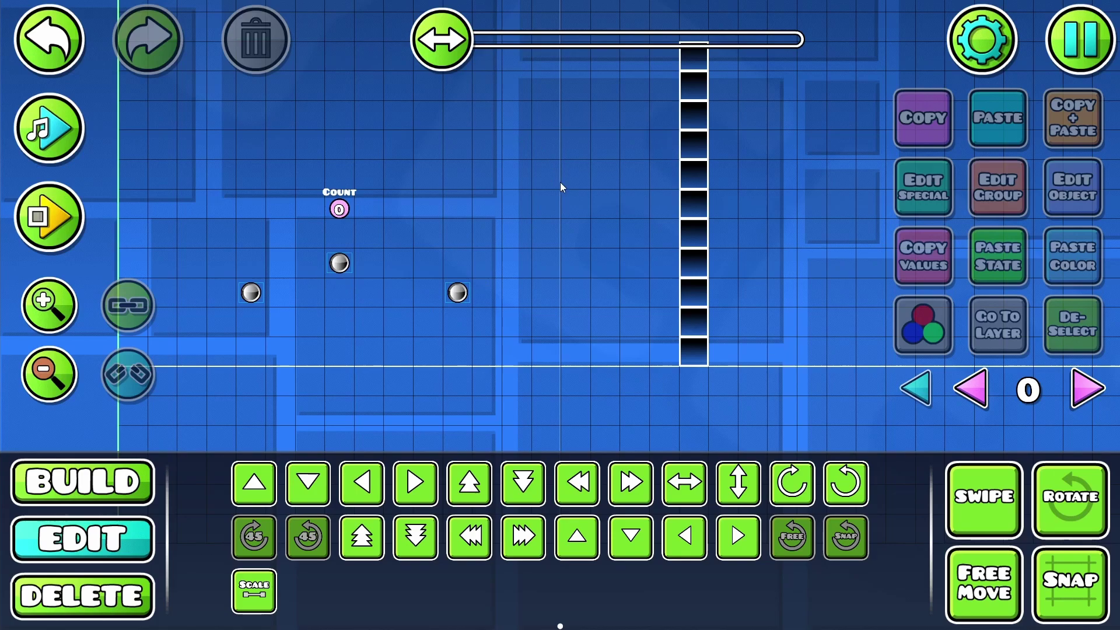
- Examine the three small pickup orbs and check which group the whole column of blocks is assigned to
click(253, 292)
click(341, 263)
click(458, 292)
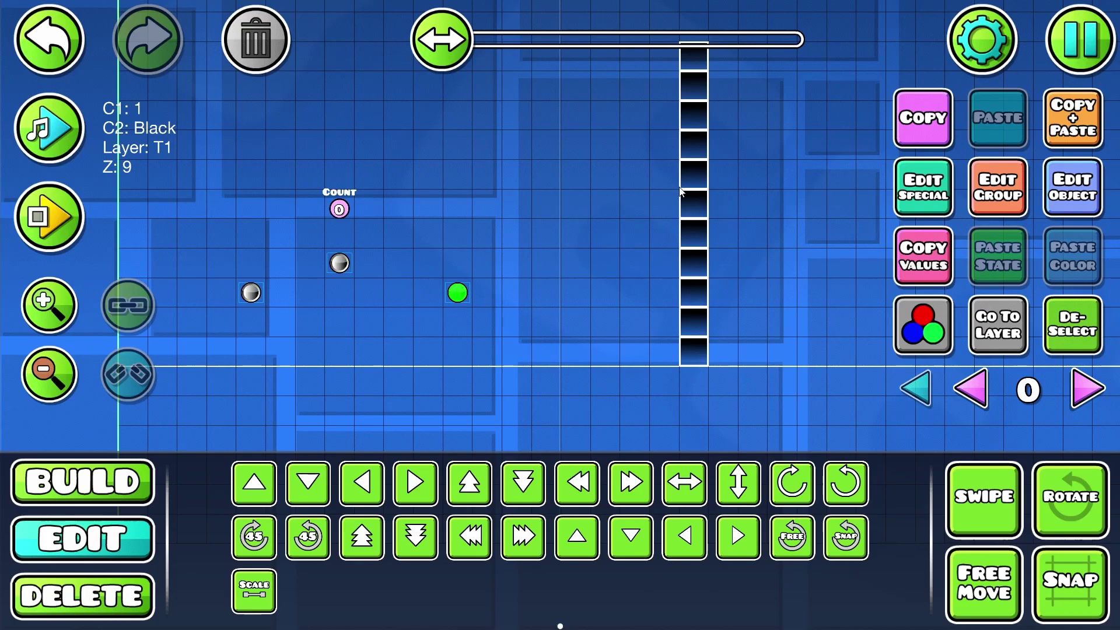
click(703, 199)
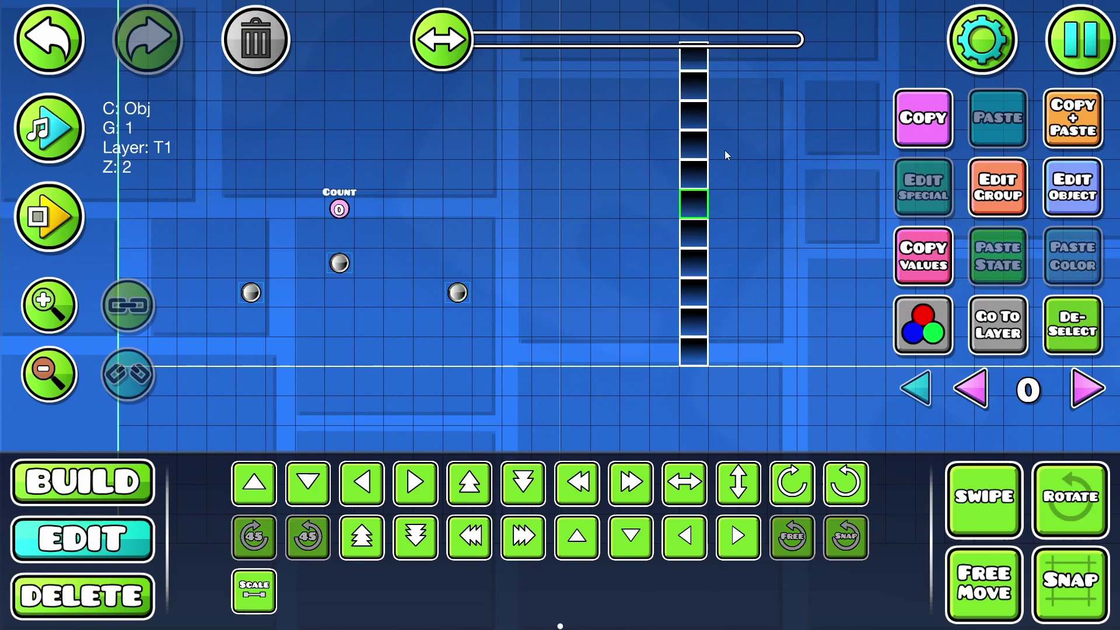
click(1072, 325)
drag(707, 205, 557, 250)
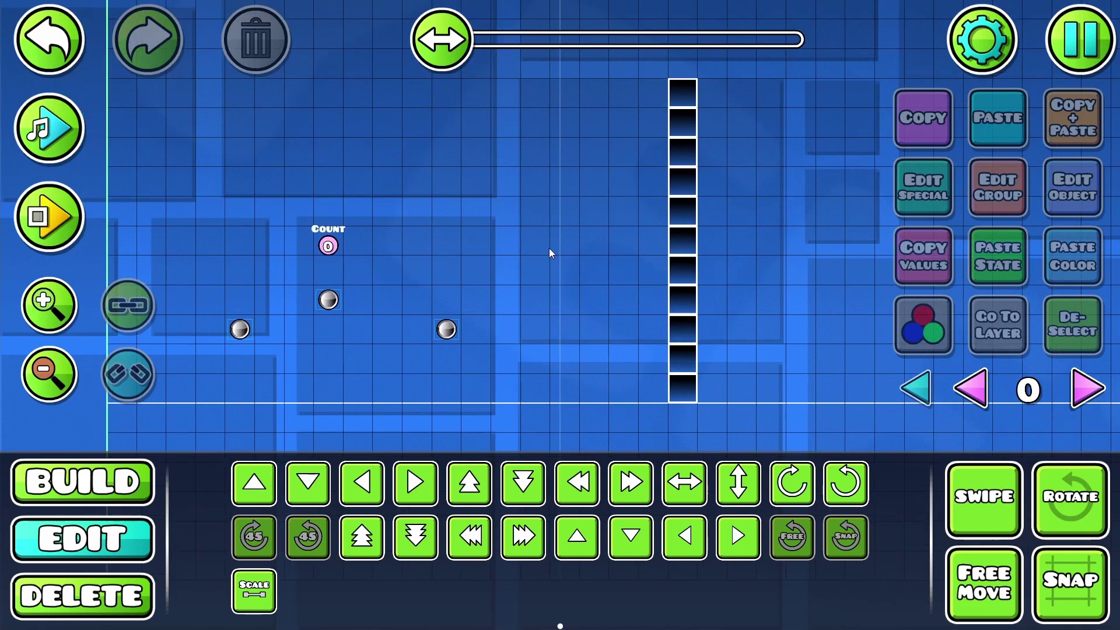
drag(737, 124, 656, 429)
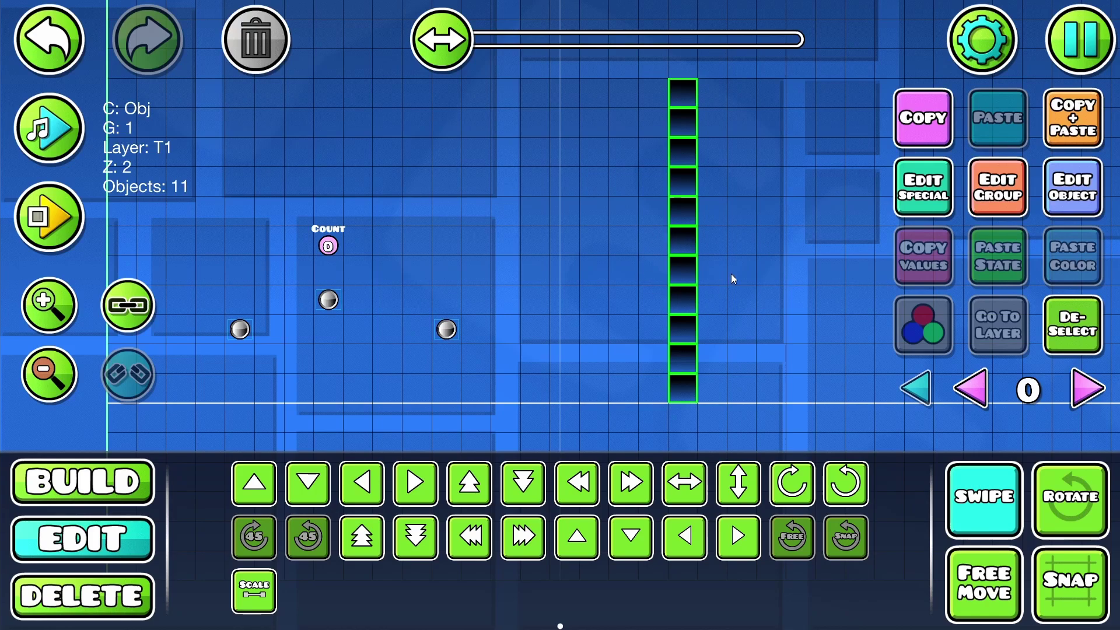
click(983, 197)
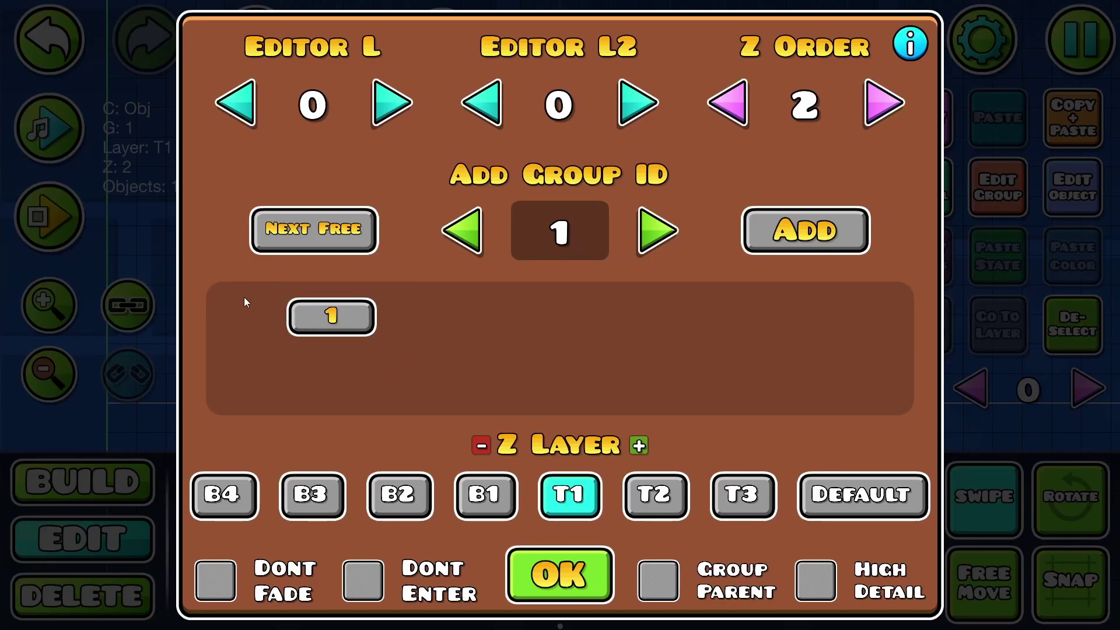
click(559, 574)
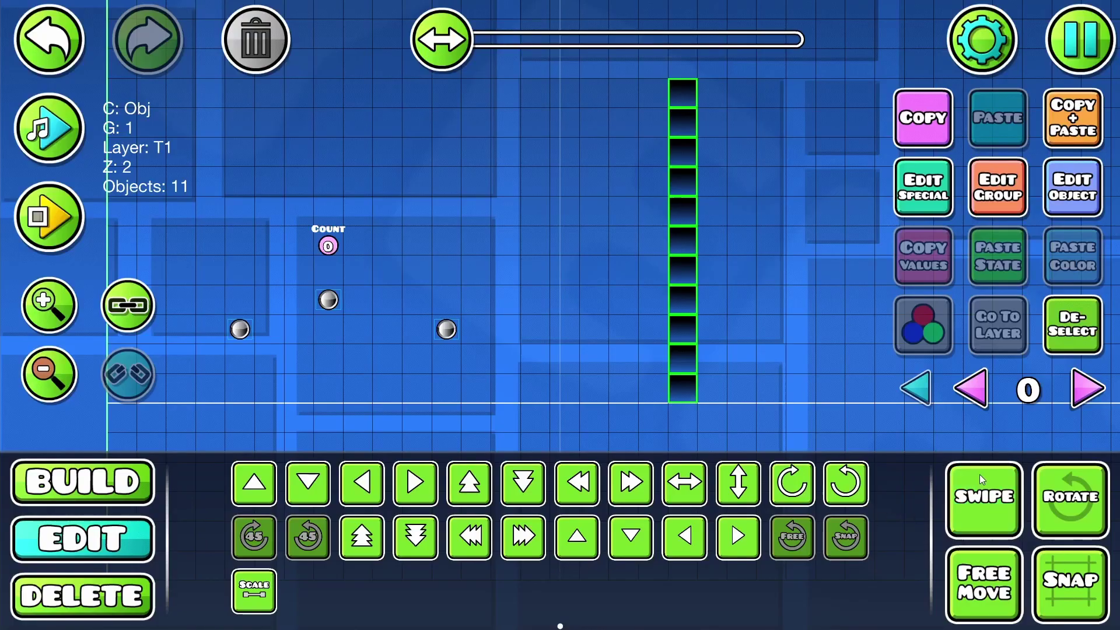
click(708, 278)
- Configure the Count trigger with Item ID 1, Target ID 1 and Target Count 3
click(329, 246)
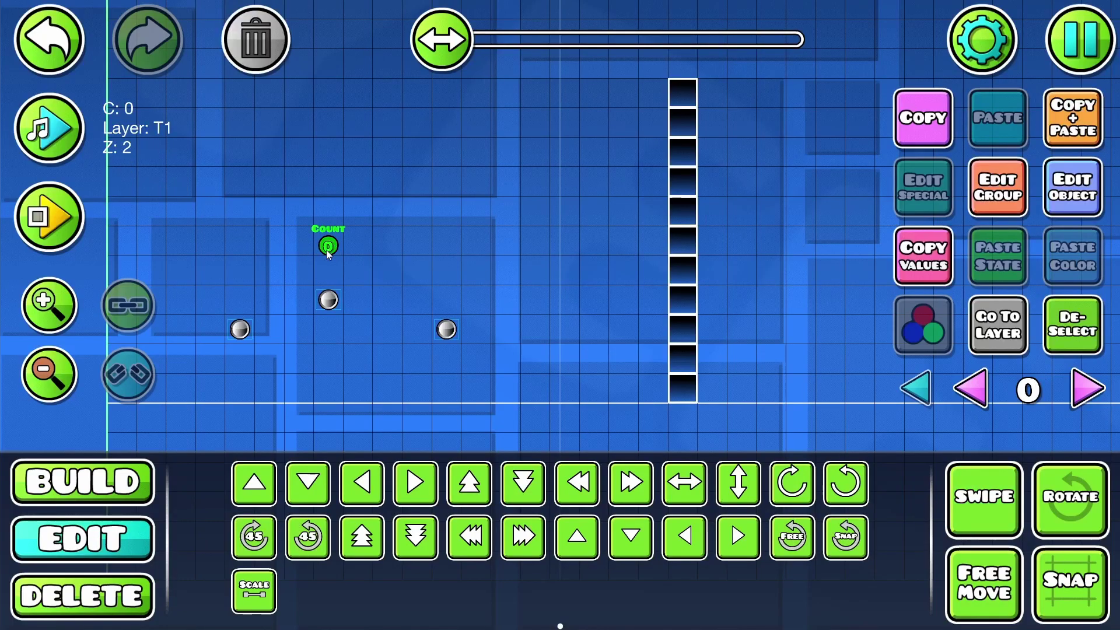
click(1070, 194)
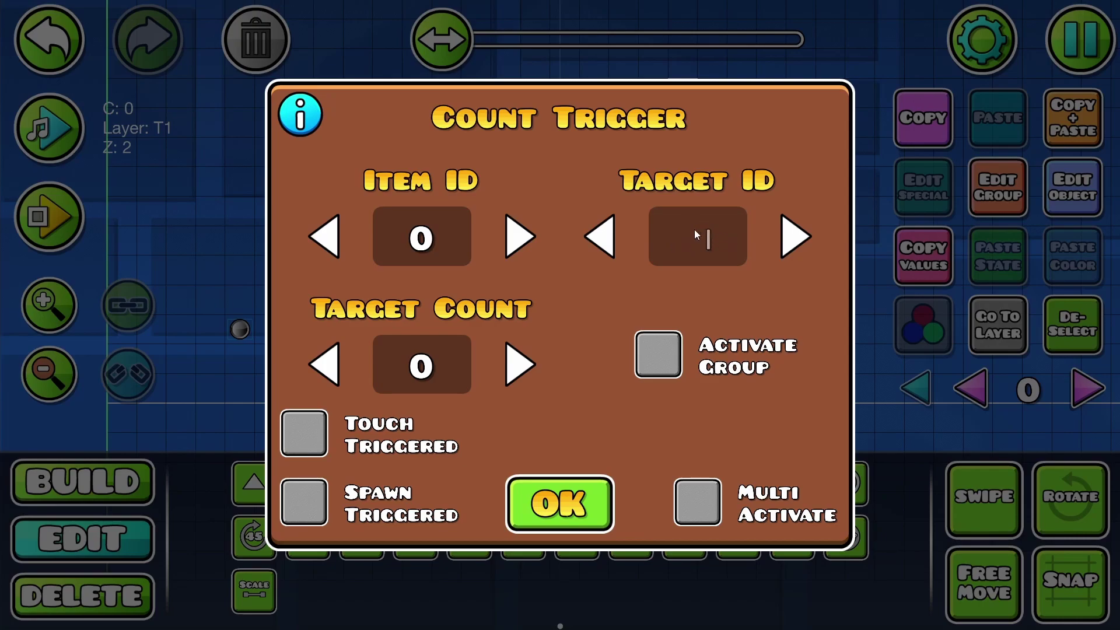
text(1)
click(519, 365)
click(518, 364)
click(519, 365)
click(528, 235)
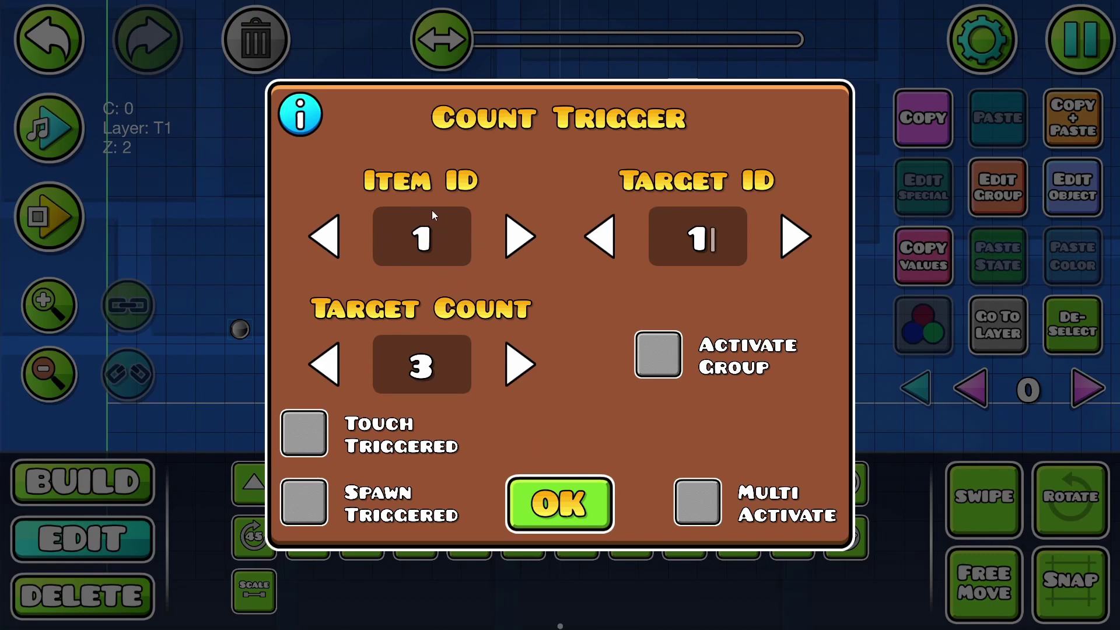
click(531, 498)
- Enable Pickup Item for all three small orbs, adjust their Item ID, and deselect them
drag(427, 302, 220, 355)
click(1072, 325)
click(984, 496)
click(915, 197)
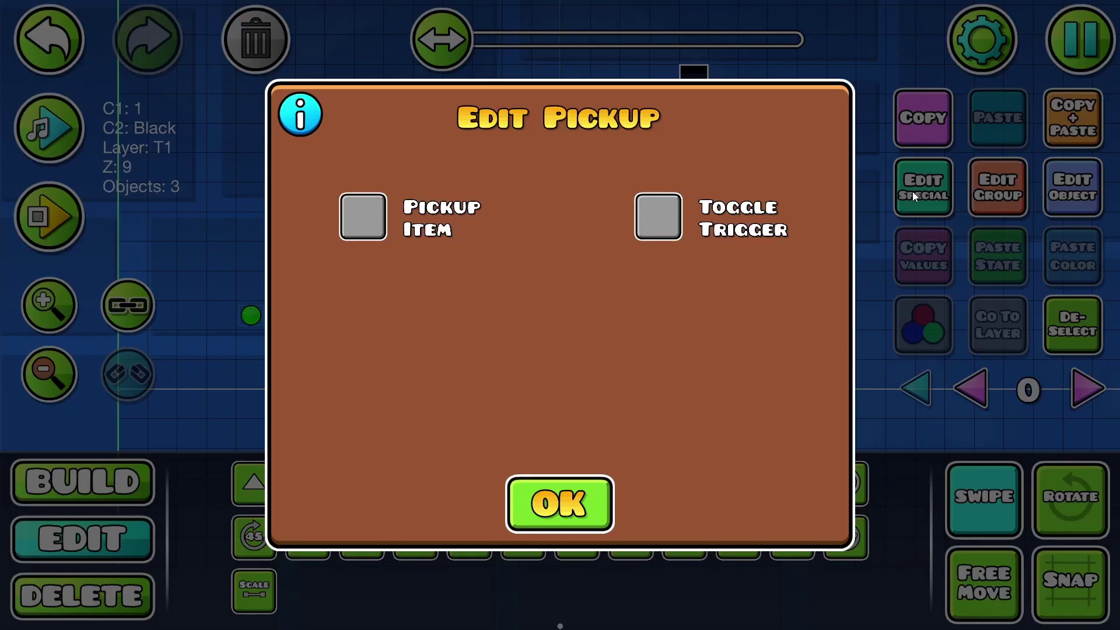
click(362, 216)
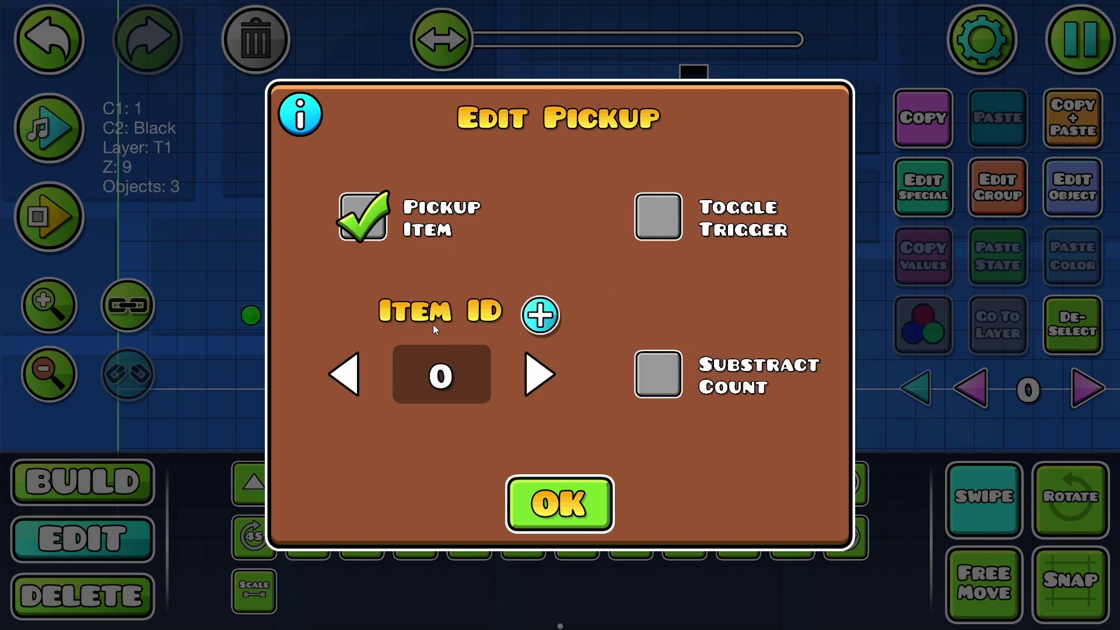
click(523, 315)
click(556, 492)
click(968, 503)
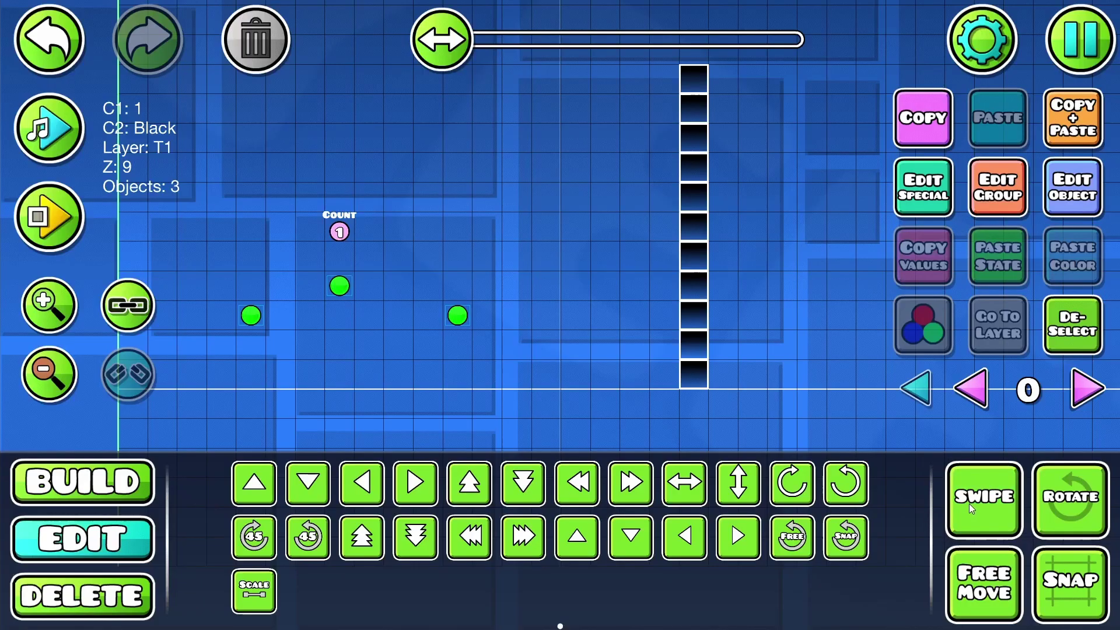
click(1066, 332)
- Playtest the level in the editor, steering the player through the three orbs toward the block column
mouse_move(483, 222)
mouse_down()
mouse_move(345, 212)
mouse_move(481, 202)
mouse_up()
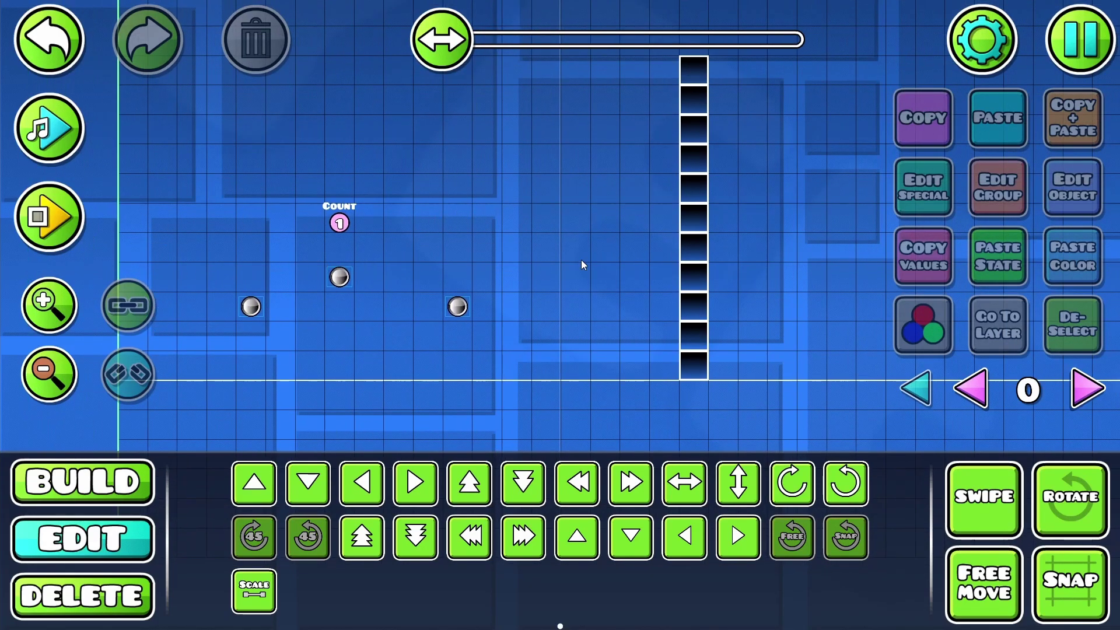
click(49, 216)
drag(392, 423, 282, 295)
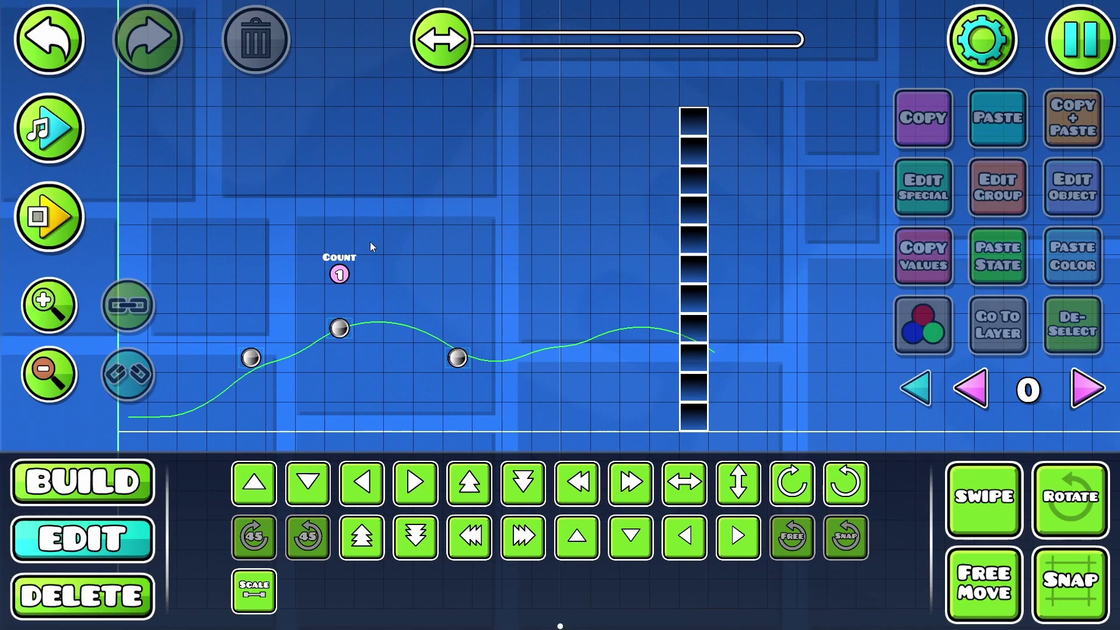
- Shift the Count trigger back toward the level's start line, ahead of the first orb
click(343, 275)
click(631, 482)
click(577, 482)
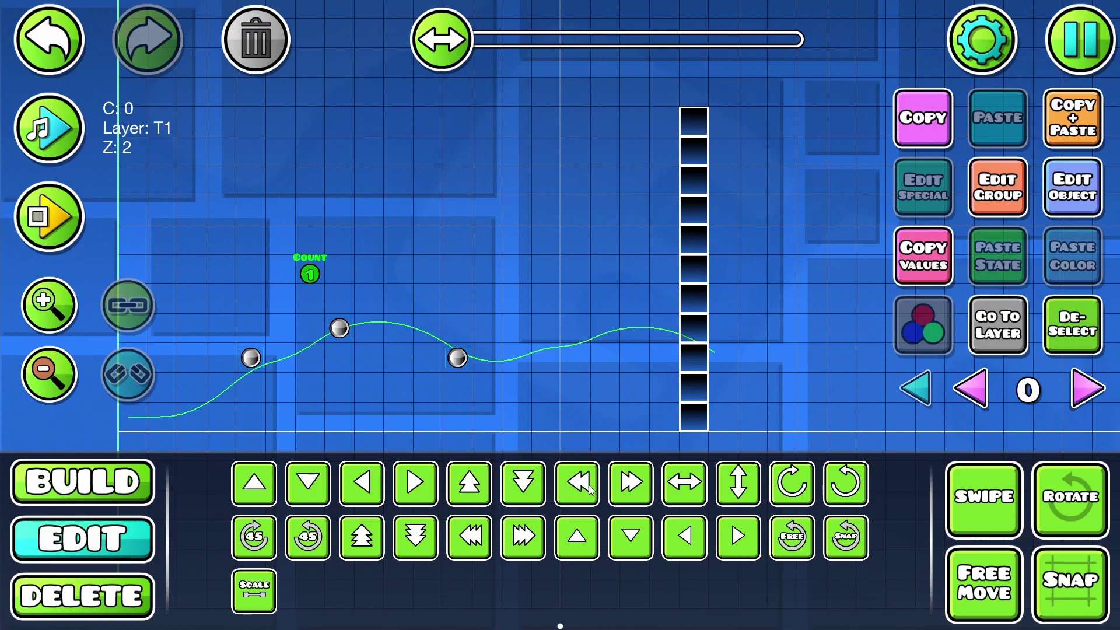
click(577, 482)
drag(447, 261, 448, 233)
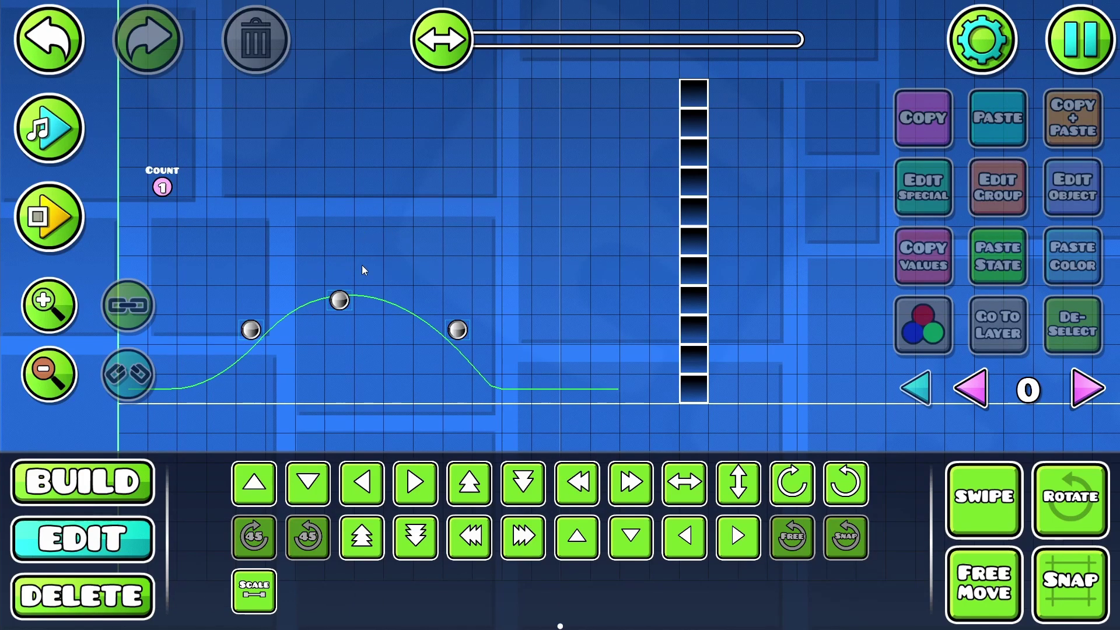
- Playtest the level in the editor, flying through the first orbs but above the third one, and stop the playtest
click(53, 213)
key(space)
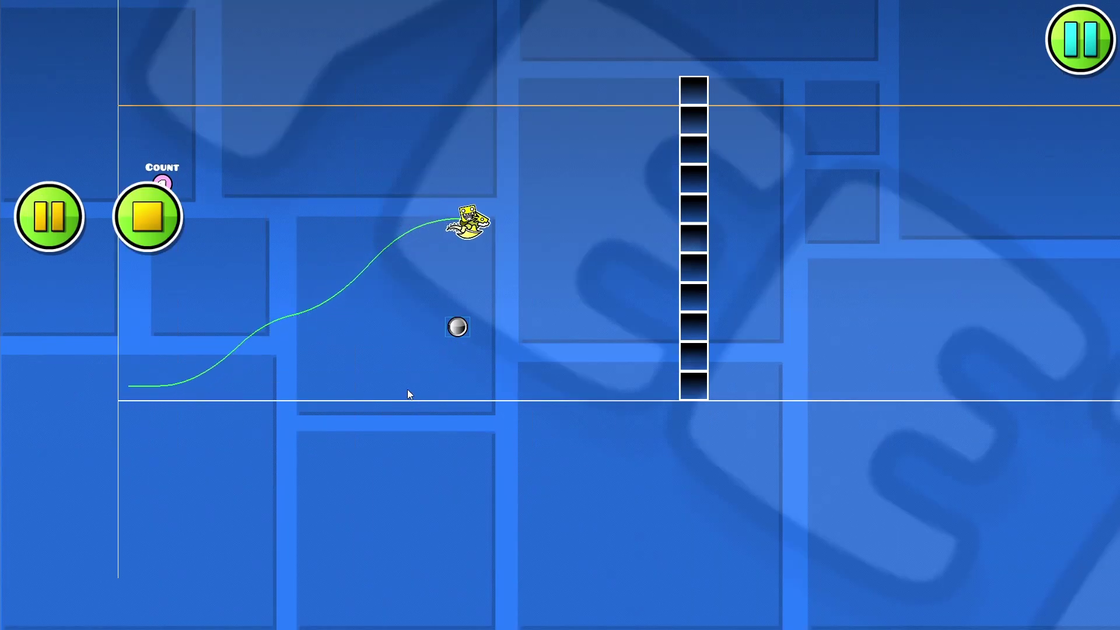
key(space)
key(space)
click(136, 205)
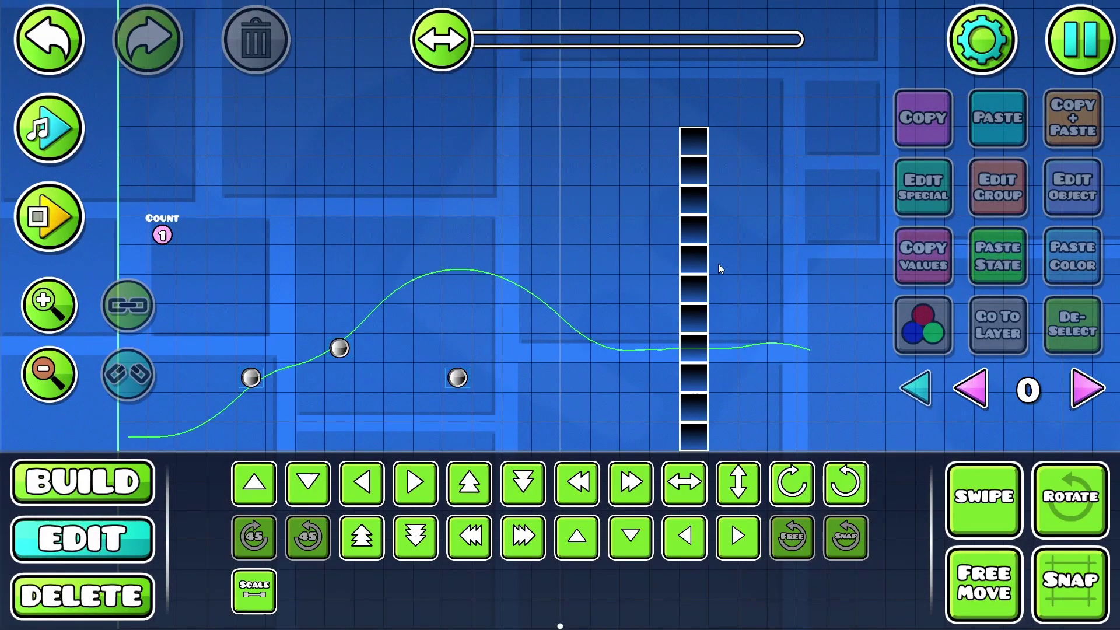
- Place an item counter object between the second and third orbs and raise it one grid cell
click(137, 483)
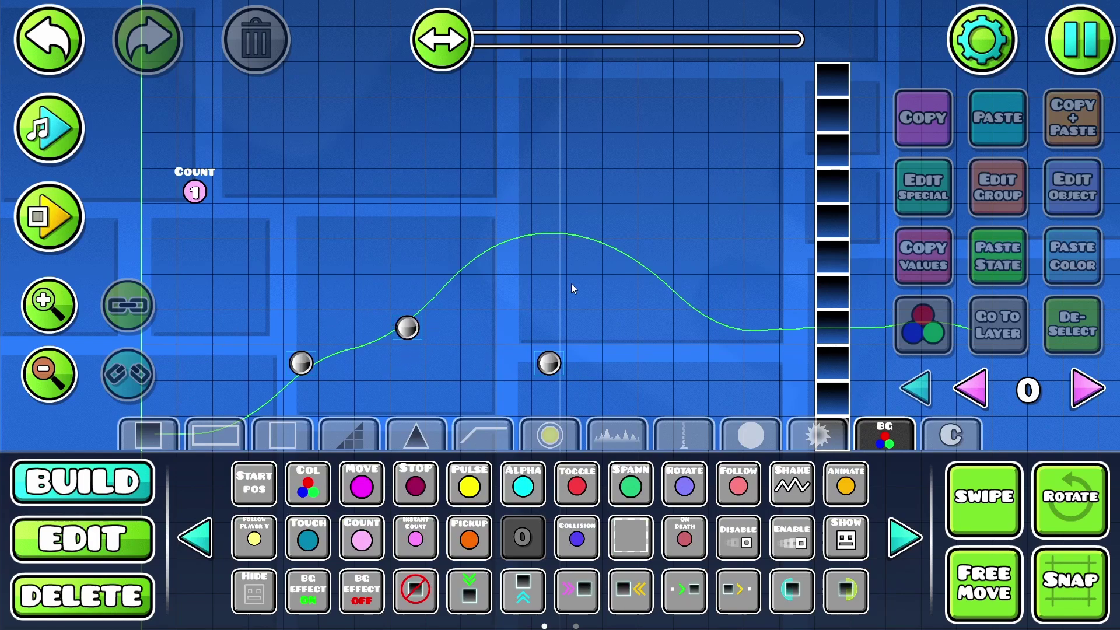
click(477, 284)
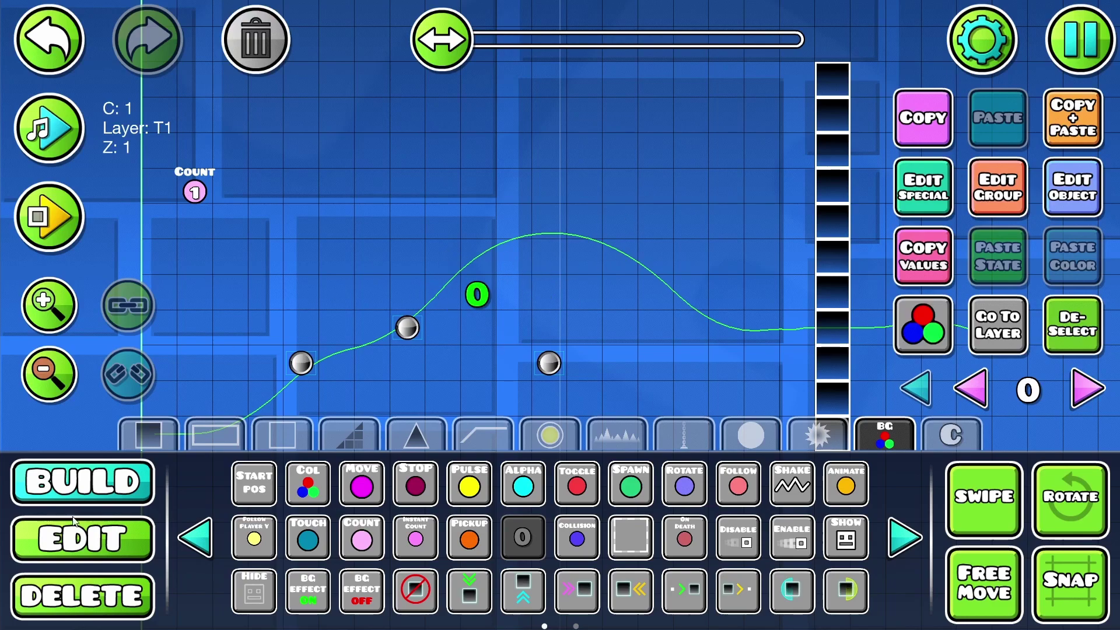
click(82, 537)
click(470, 482)
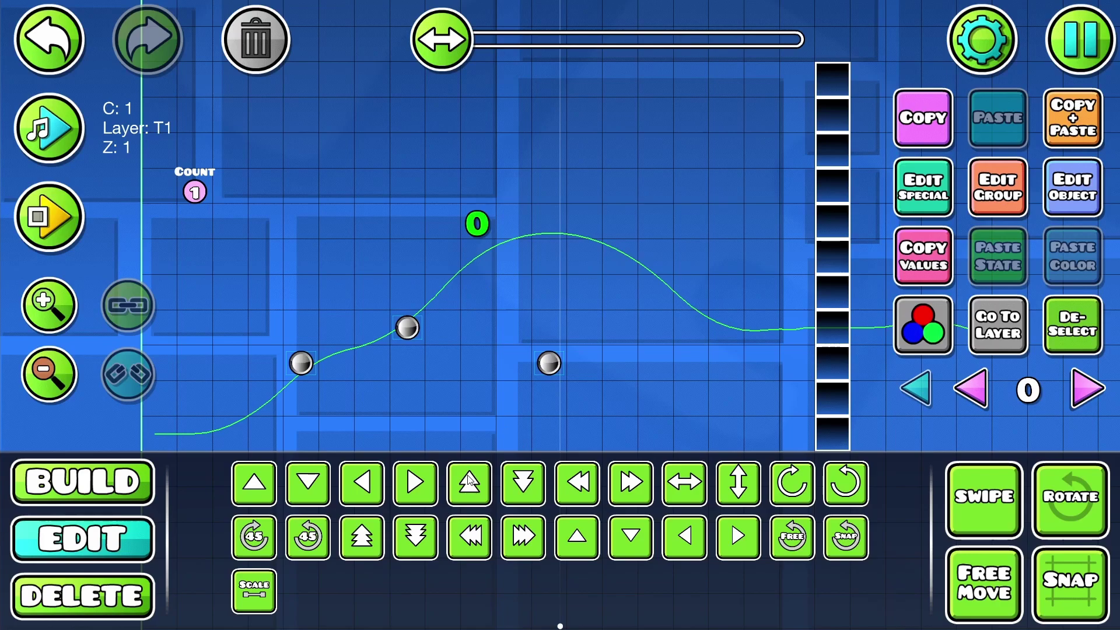
click(524, 482)
- Set the item counter's Item ID to 1
key(1)
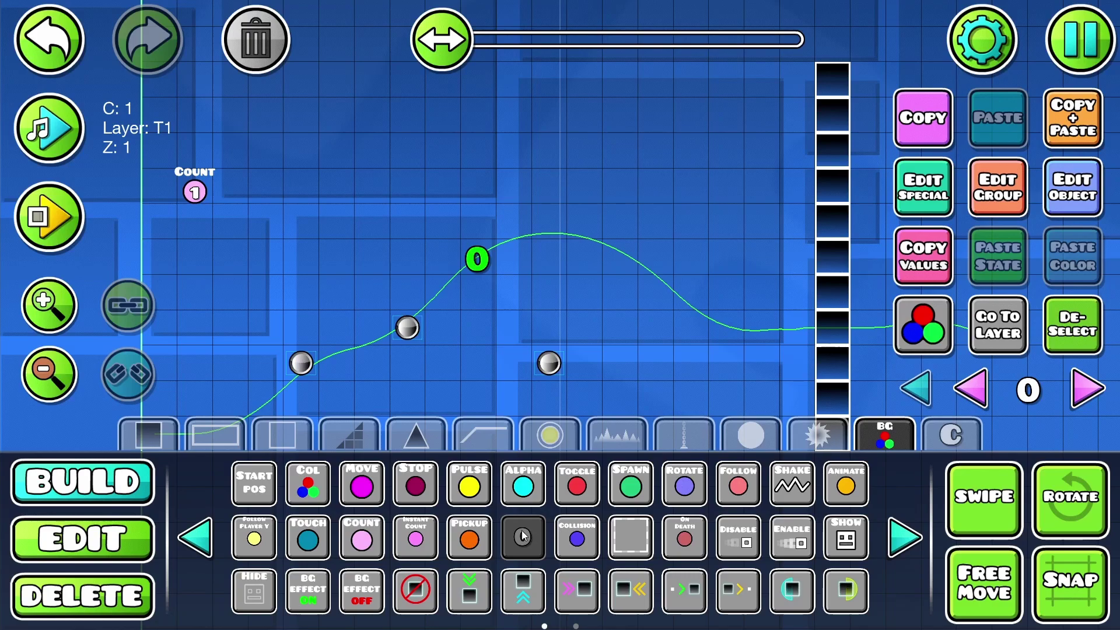
click(17, 529)
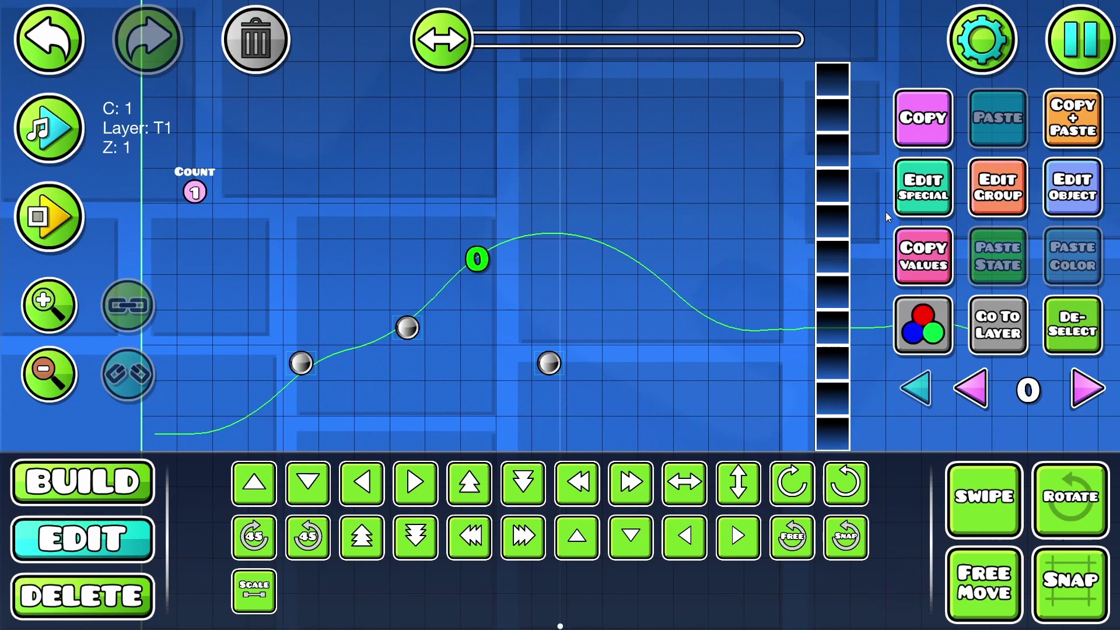
click(919, 192)
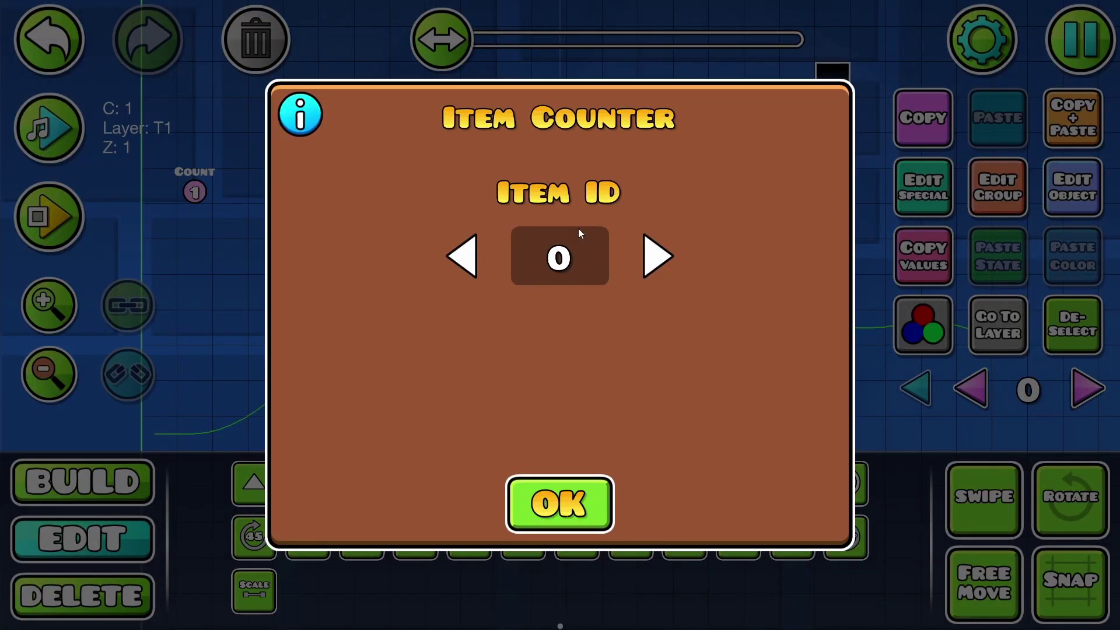
click(656, 256)
click(537, 517)
- Place a Move trigger above the item counter and target it at group 2
key(1)
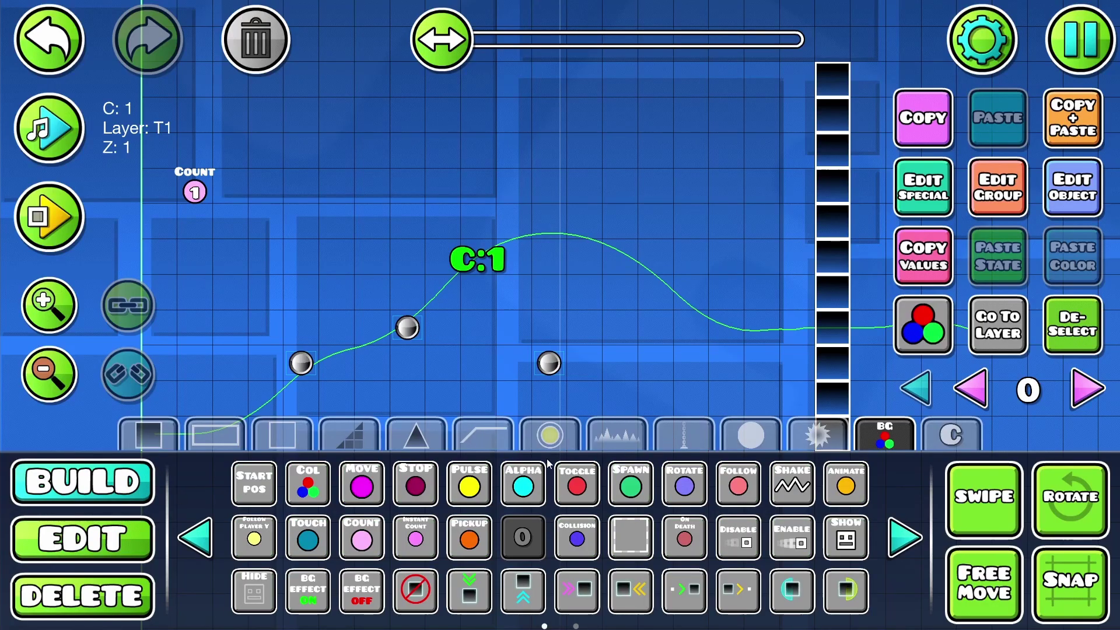
click(362, 484)
click(476, 149)
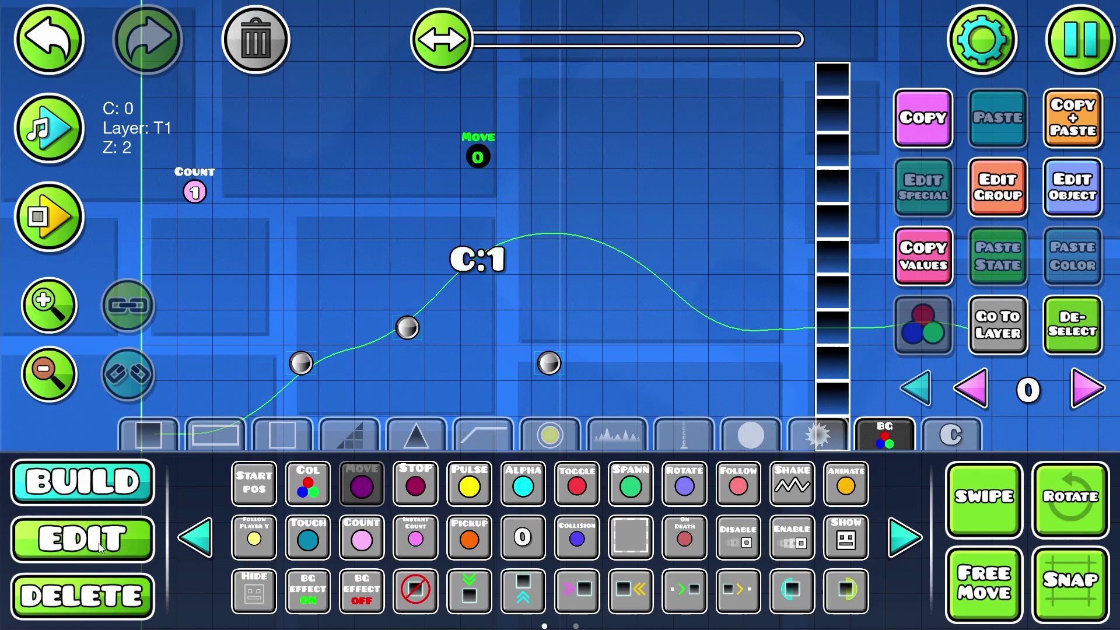
click(101, 549)
click(968, 508)
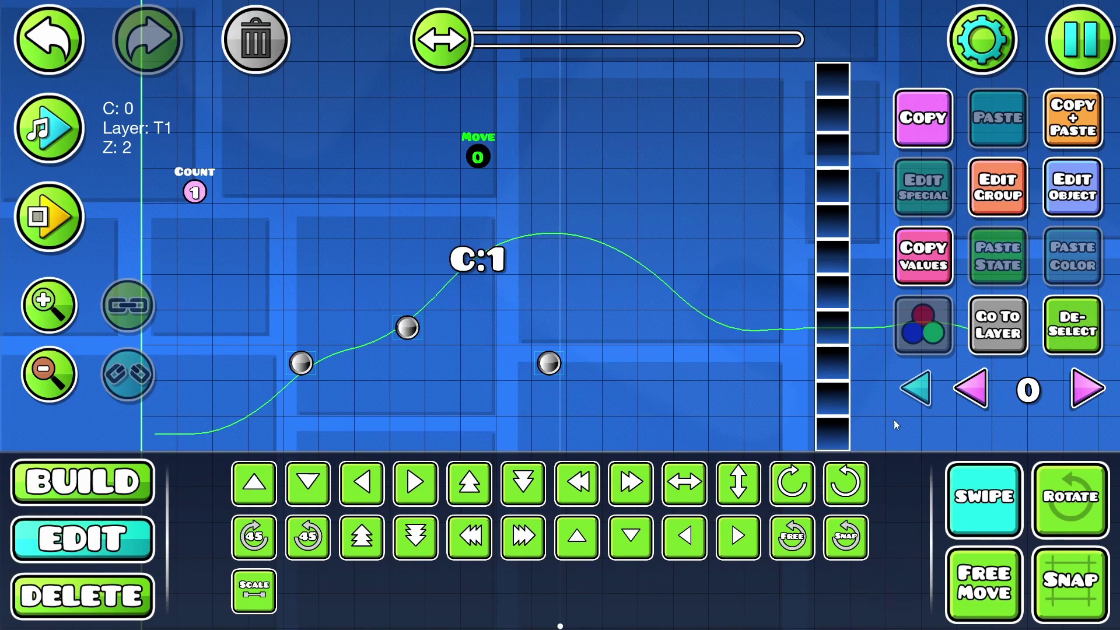
click(1059, 196)
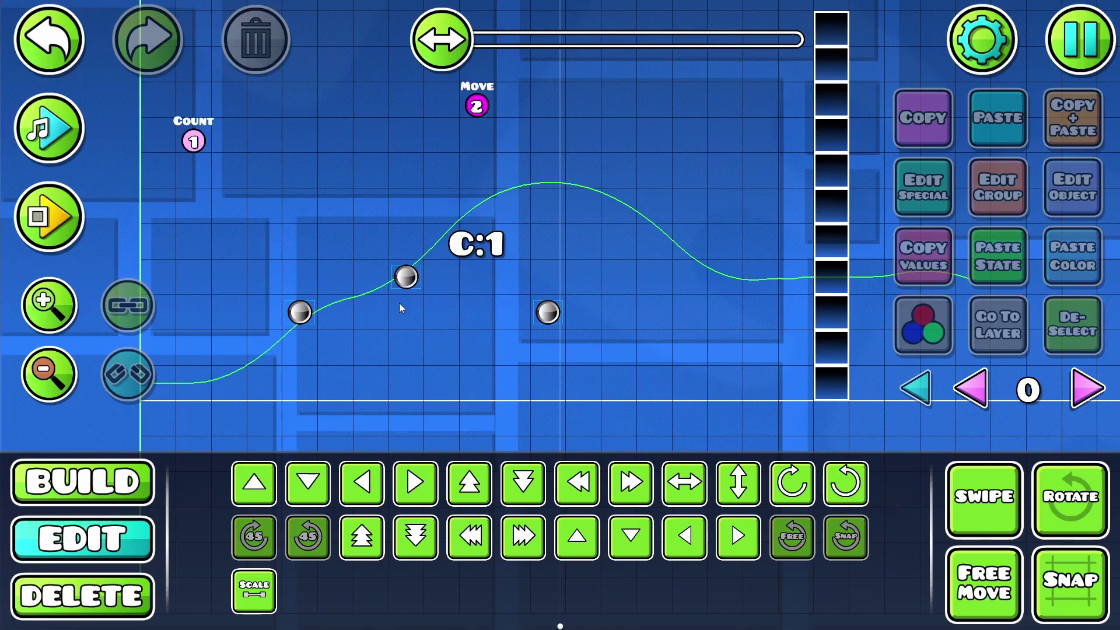
- Save and play the level to test the item counter while collecting the orbs, restarting the attempt once
scroll(444, 312, up, 1)
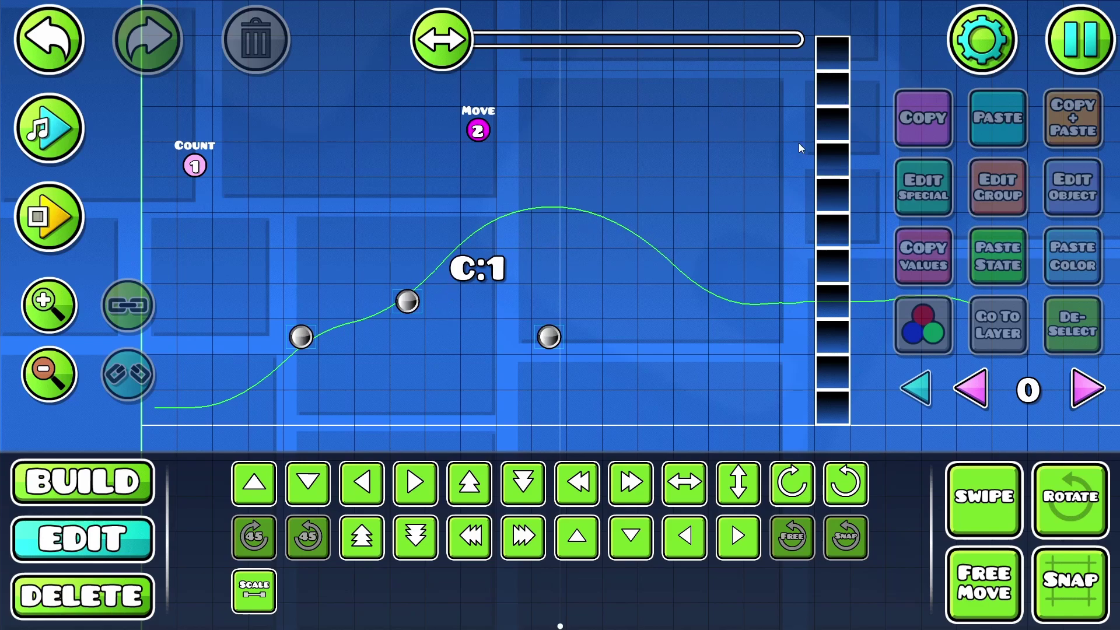
key(Escape)
click(534, 232)
key(space)
key(space)
key(space)
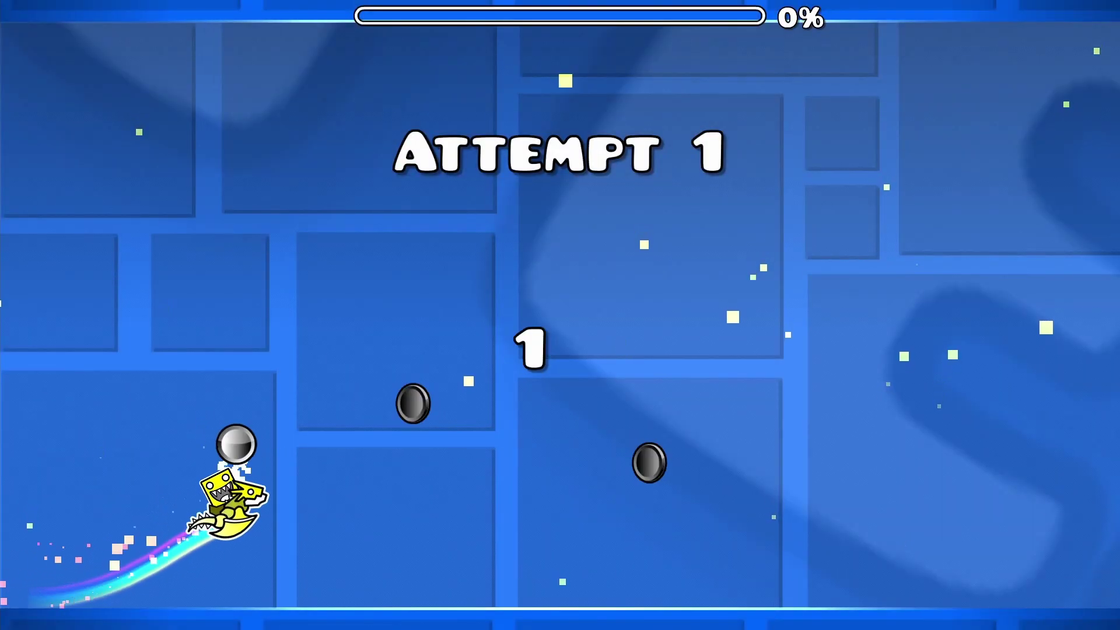
key(Escape)
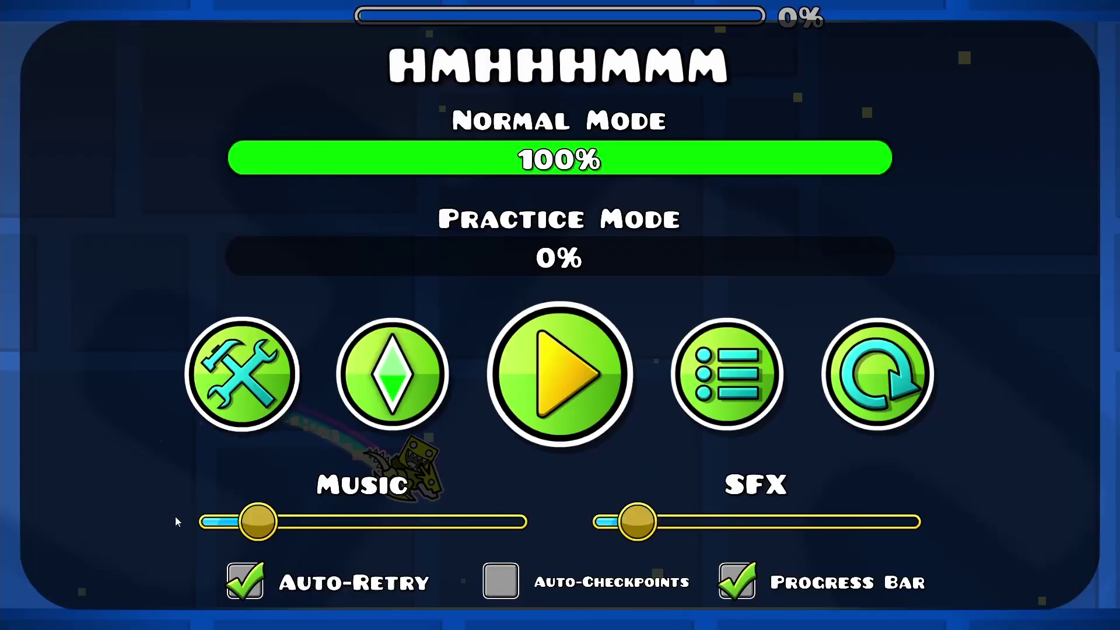
click(876, 371)
key(space)
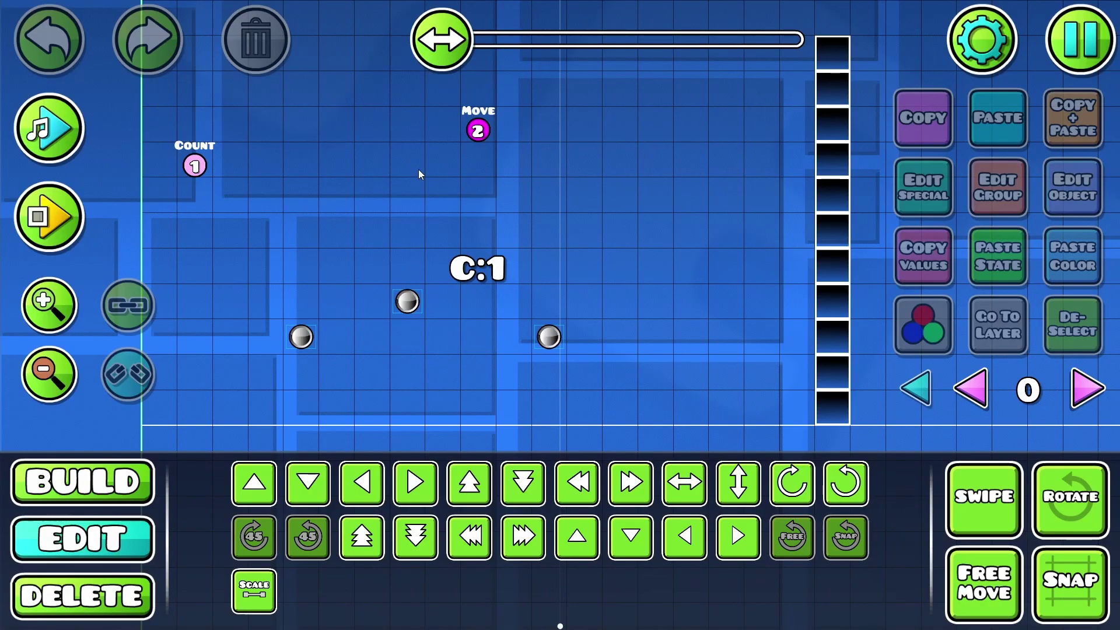
- Enable Substract Count on all three pickup orbs
scroll(496, 177, up, 1)
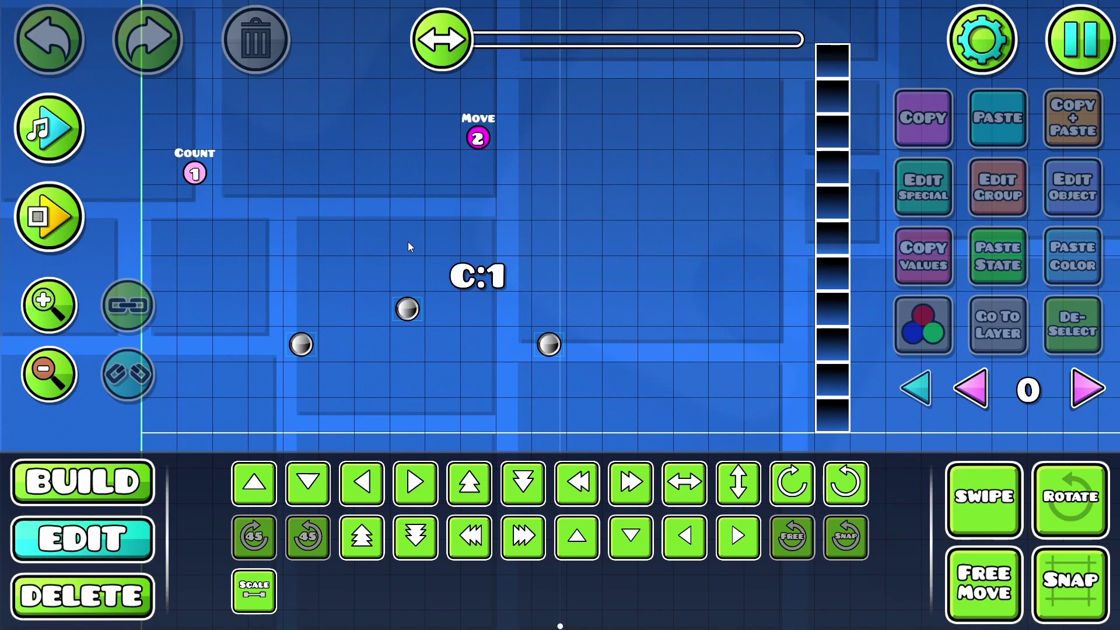
key(shift)
drag(602, 296, 237, 400)
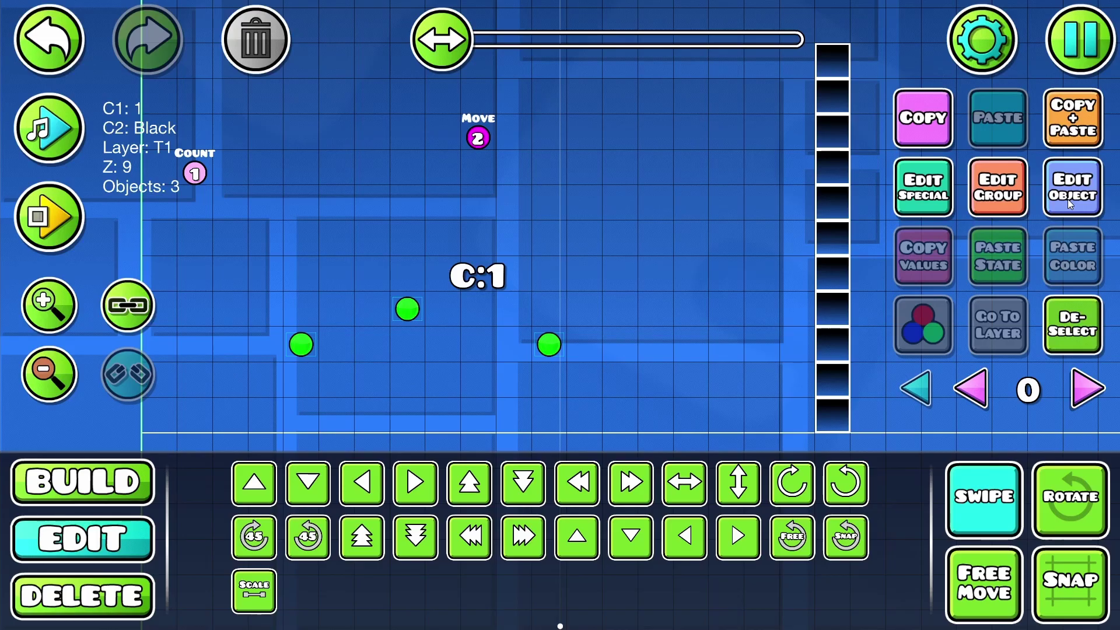
click(913, 188)
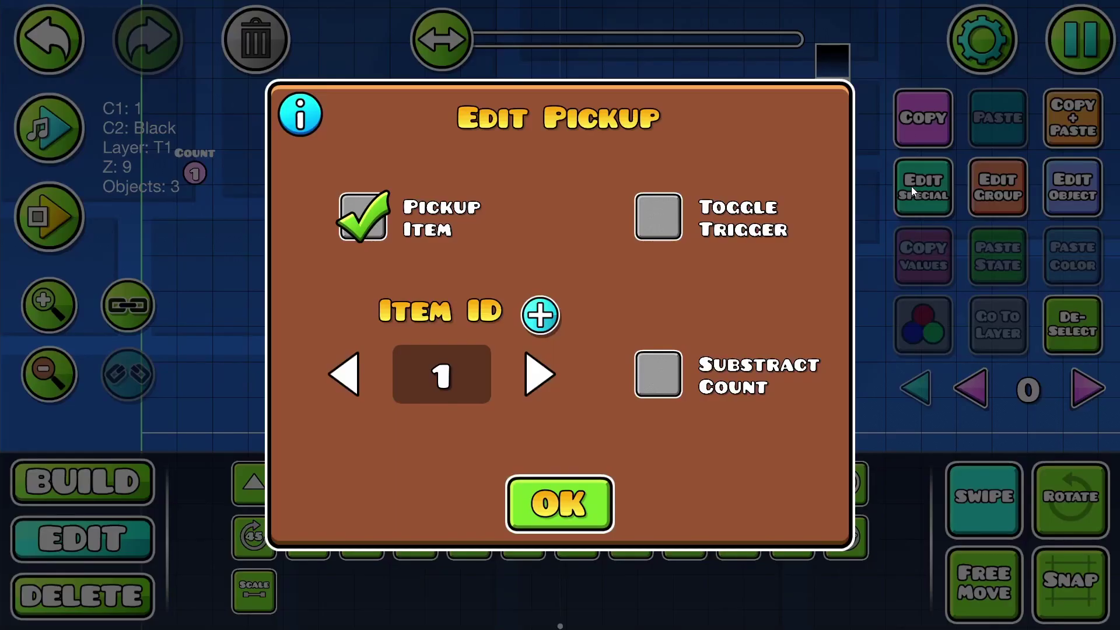
click(662, 371)
click(582, 487)
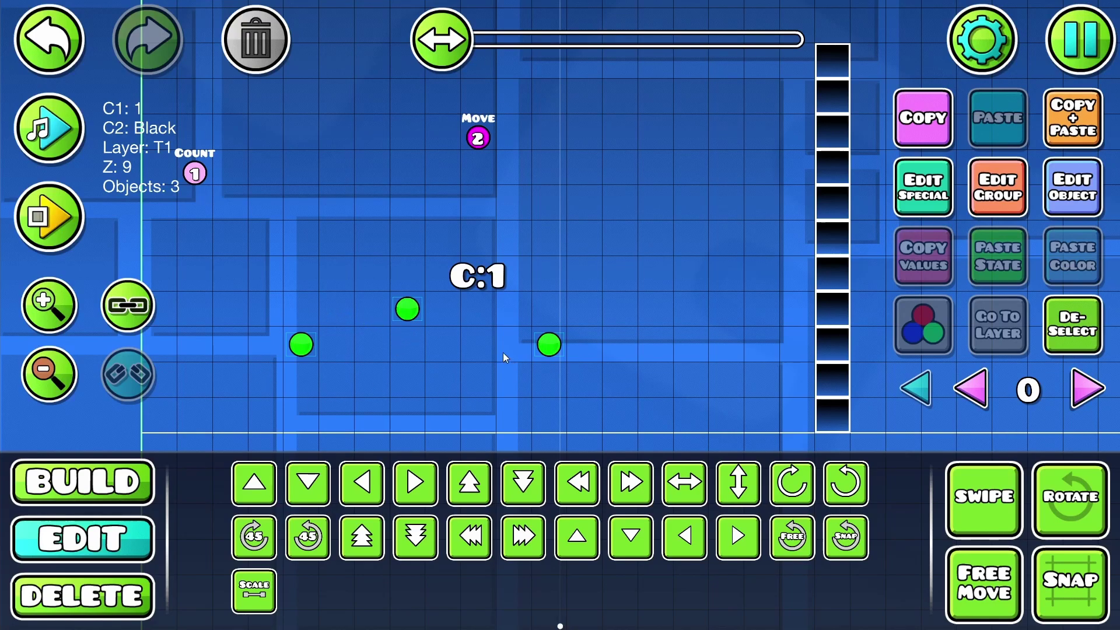
- Set the Count trigger's Target Count to -3 and deselect the trigger
click(838, 227)
click(837, 165)
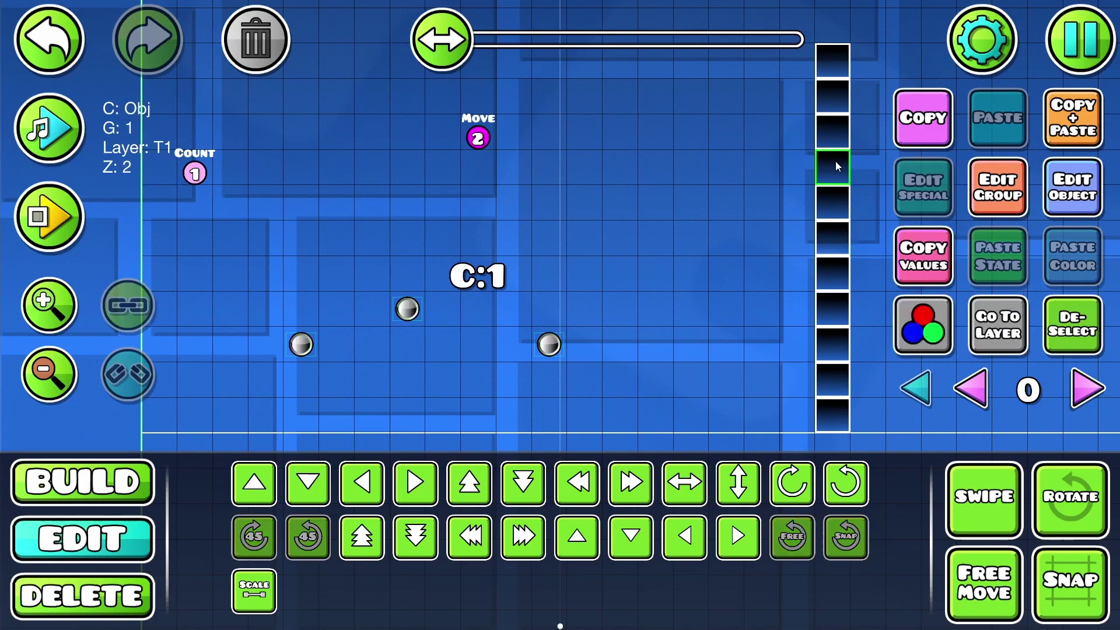
click(199, 174)
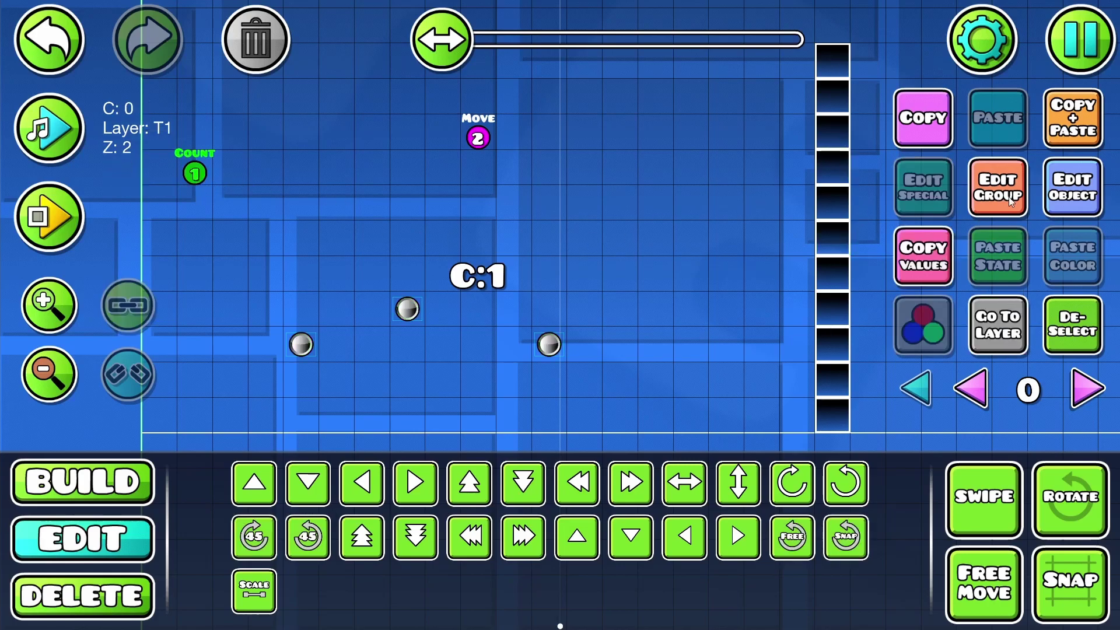
click(1073, 186)
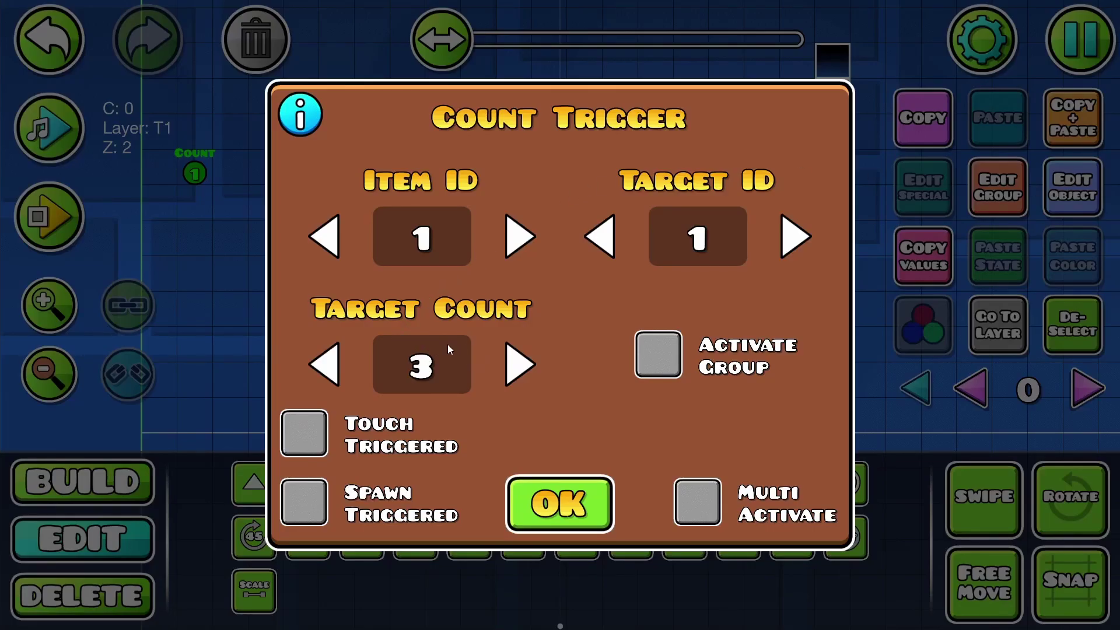
click(322, 364)
click(322, 365)
click(321, 364)
click(322, 364)
click(322, 364)
click(321, 364)
click(547, 513)
click(1071, 330)
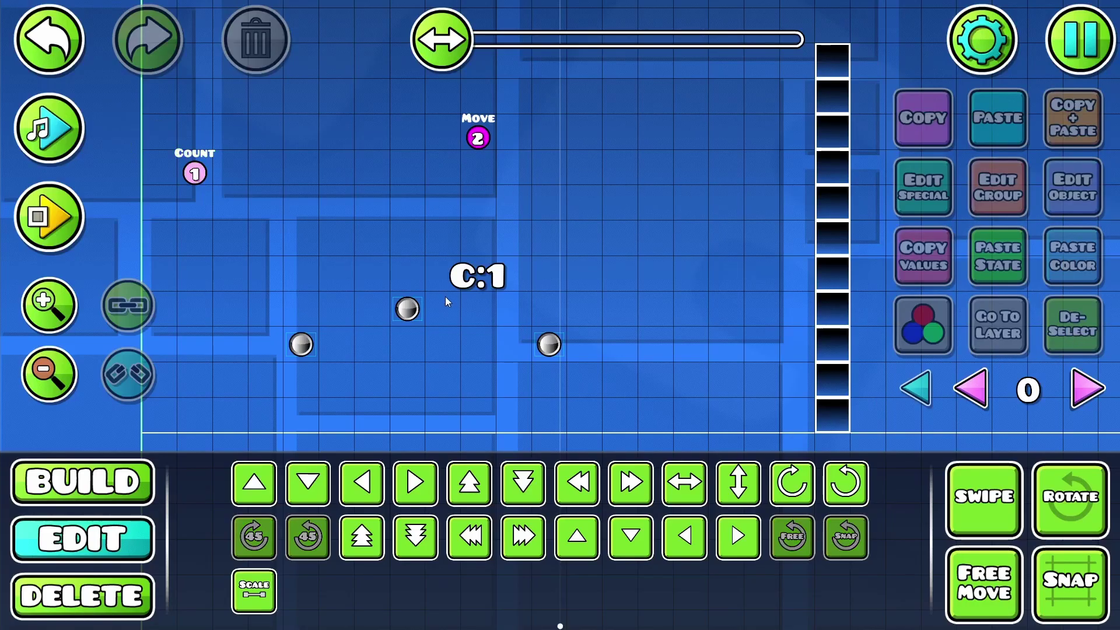
- Save and play the level to test the item counter with the subtracting orbs
click(477, 280)
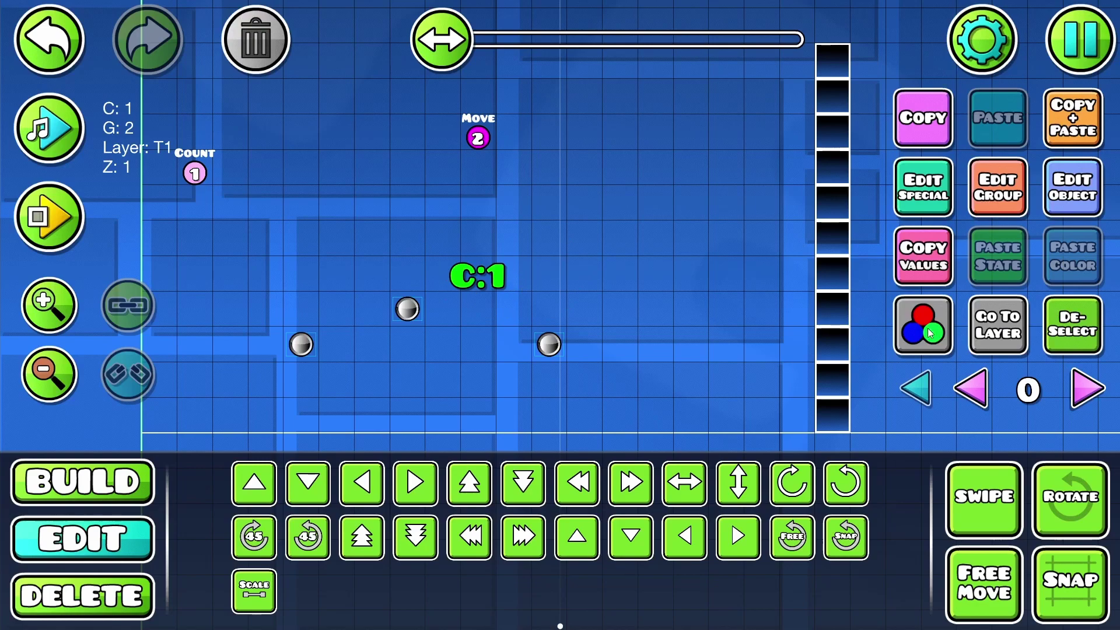
click(1062, 327)
click(1071, 49)
click(740, 232)
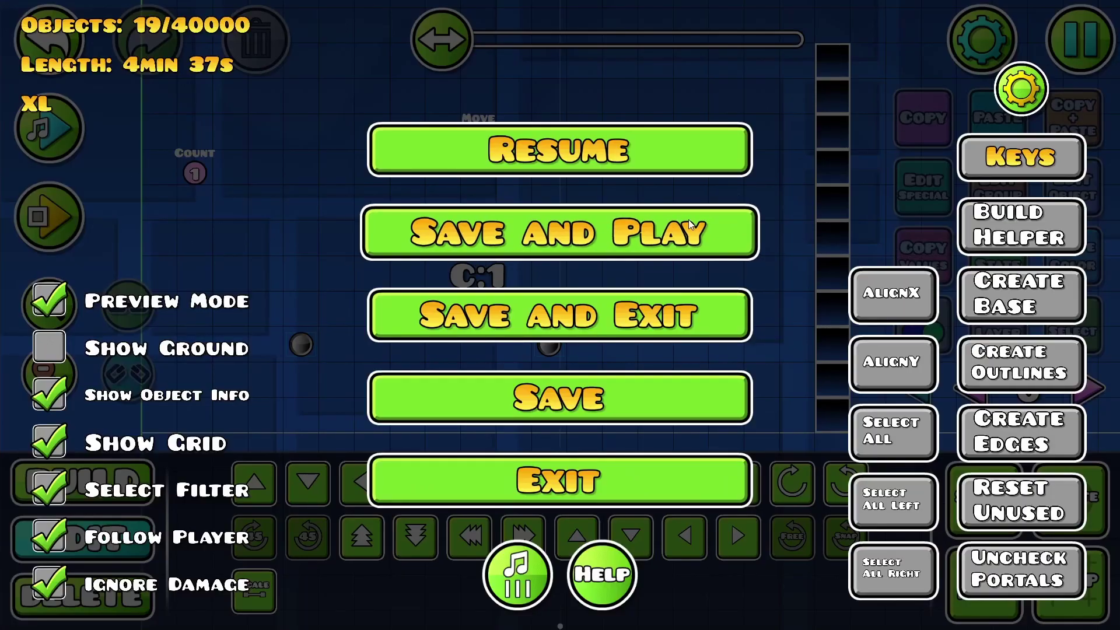
key(space)
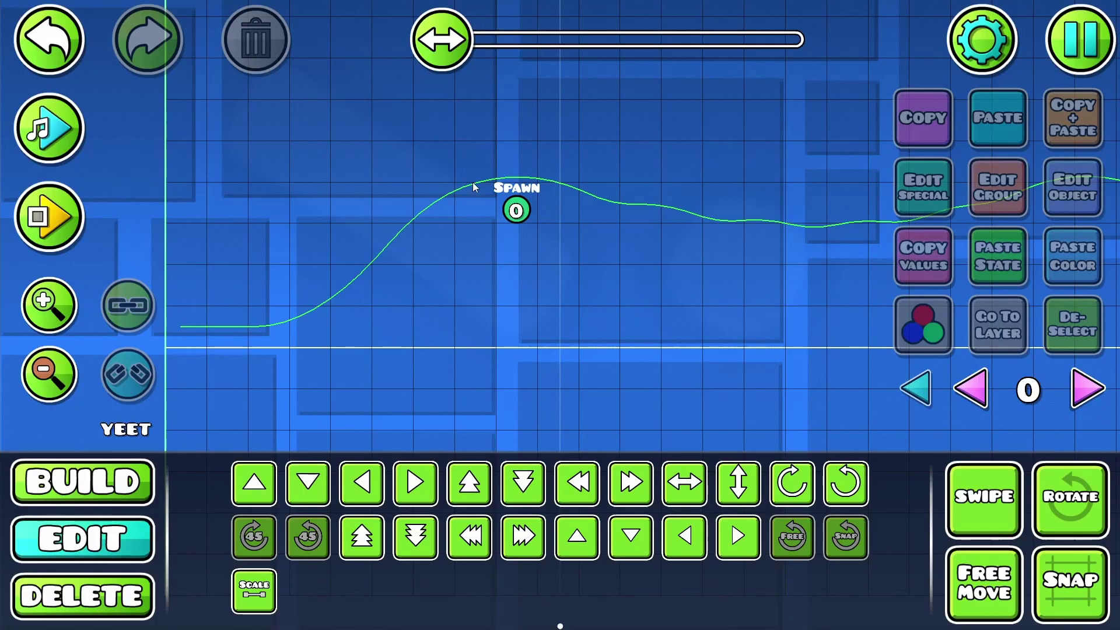
- Move the Move trigger and the MY ADDRESS text down together beside the Spawn trigger, just above the ground line, and deselect them
scroll(571, 313, up, 2)
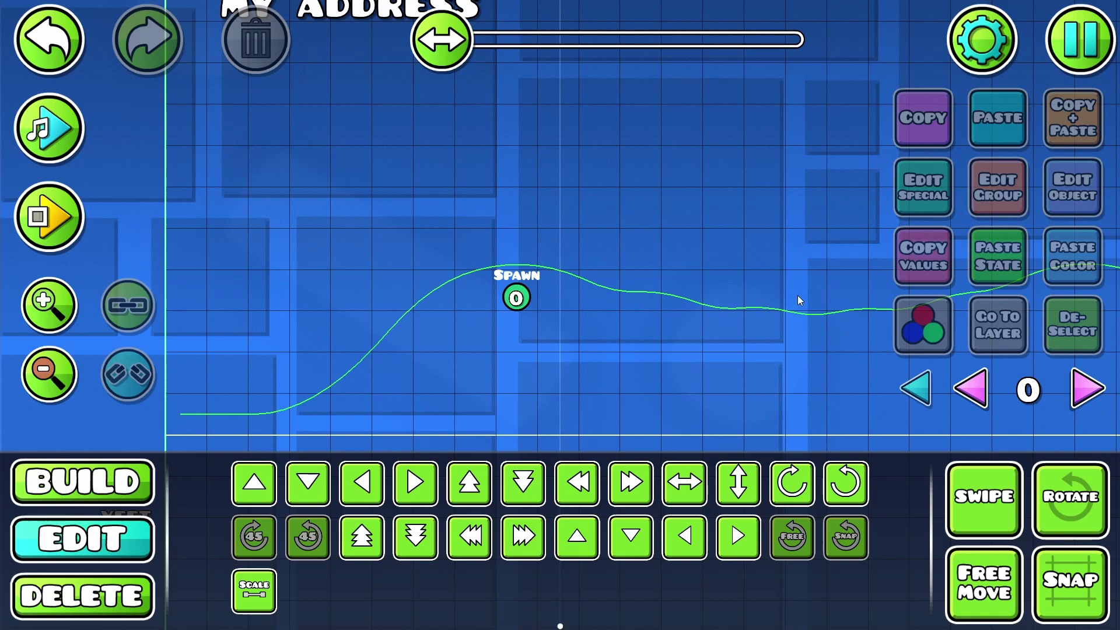
scroll(383, 144, up, 3)
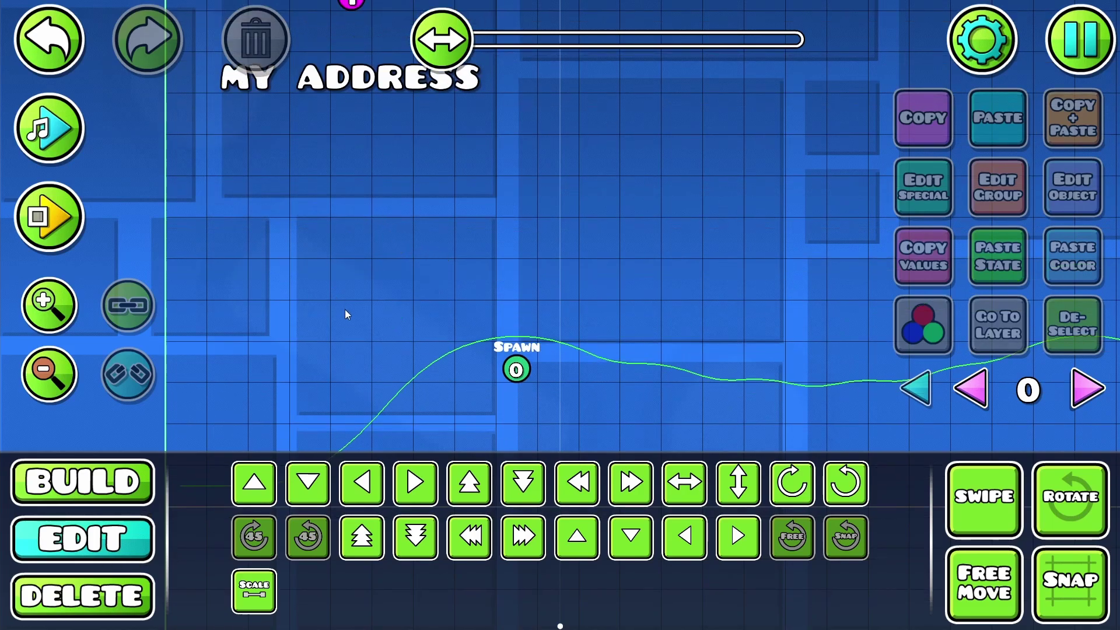
scroll(314, 187, up, 7)
click(974, 499)
drag(640, 178, 285, 312)
click(951, 502)
scroll(408, 573, down, 8)
click(415, 535)
scroll(550, 219, down, 8)
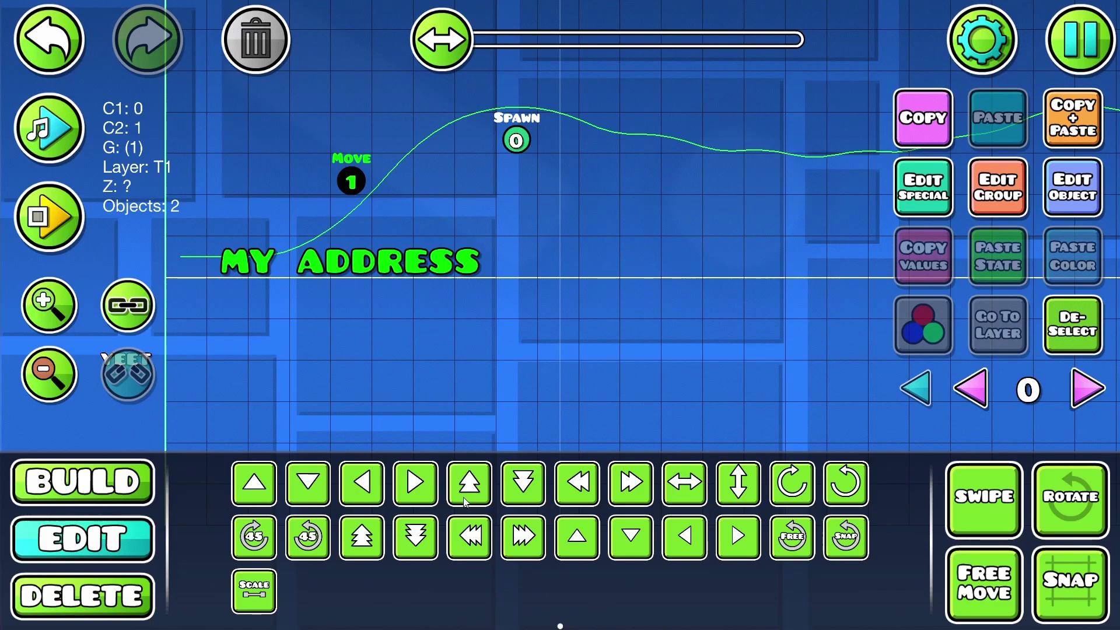
key(w)
click(1073, 325)
- Playtest the level in the editor to watch the Move trigger act on the MY ADDRESS text
scroll(350, 263, up, 2)
click(49, 216)
drag(302, 395, 235, 352)
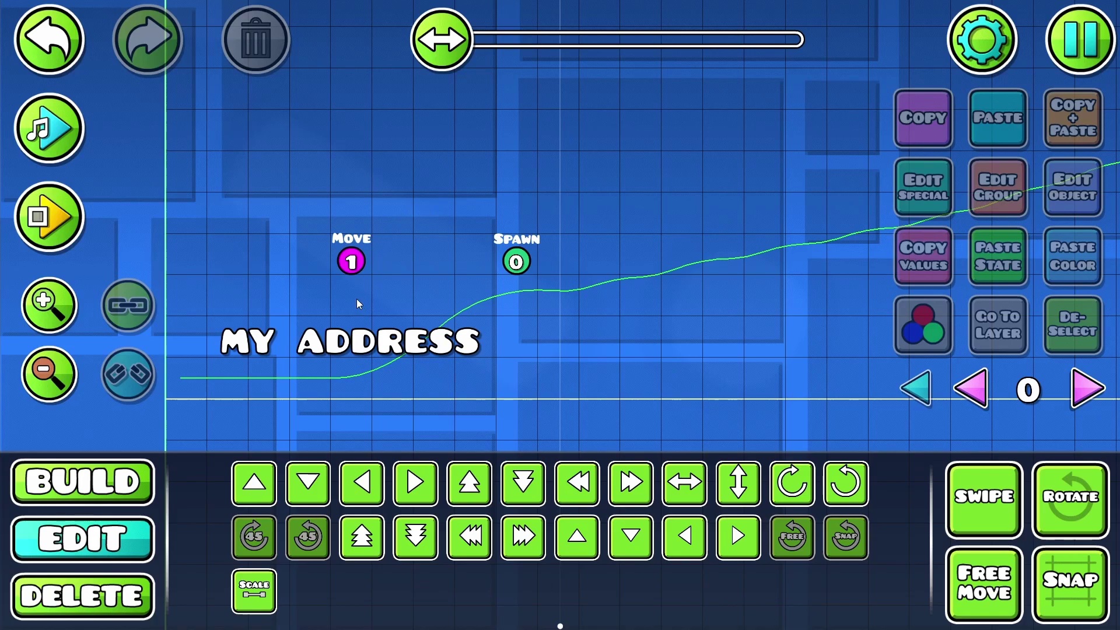
- Enable Spawn Triggered in the settings of the Move trigger
click(352, 264)
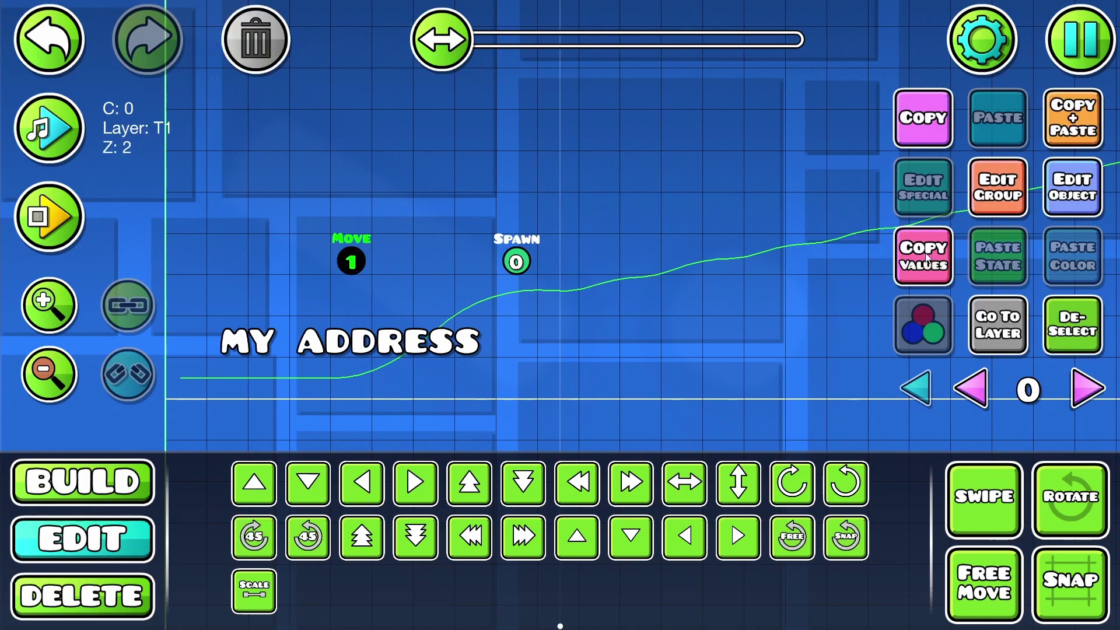
click(1059, 205)
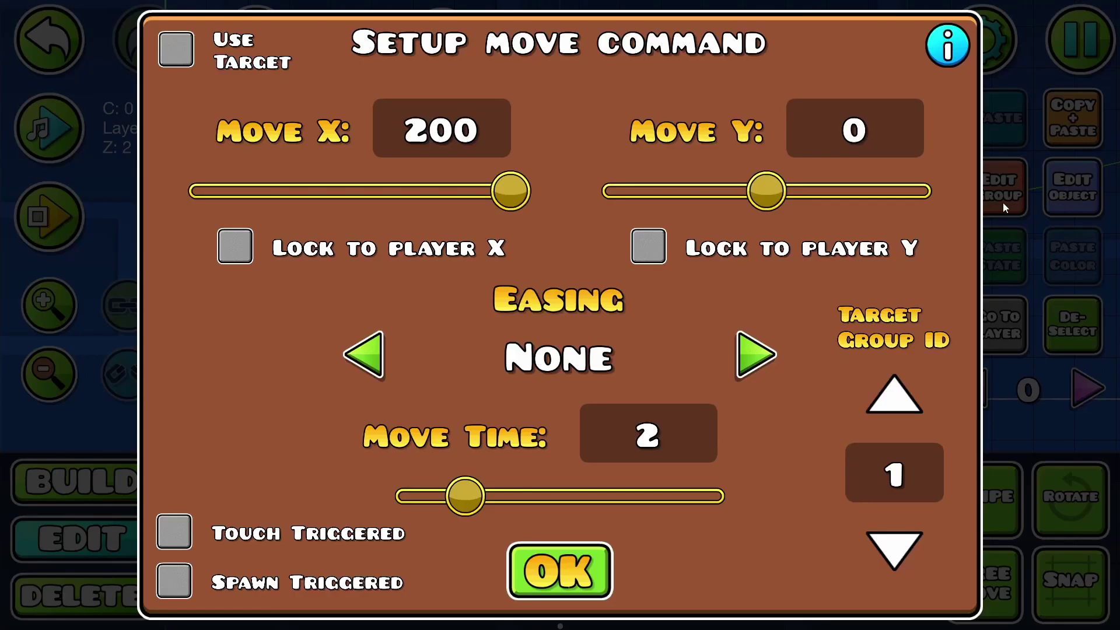
click(175, 582)
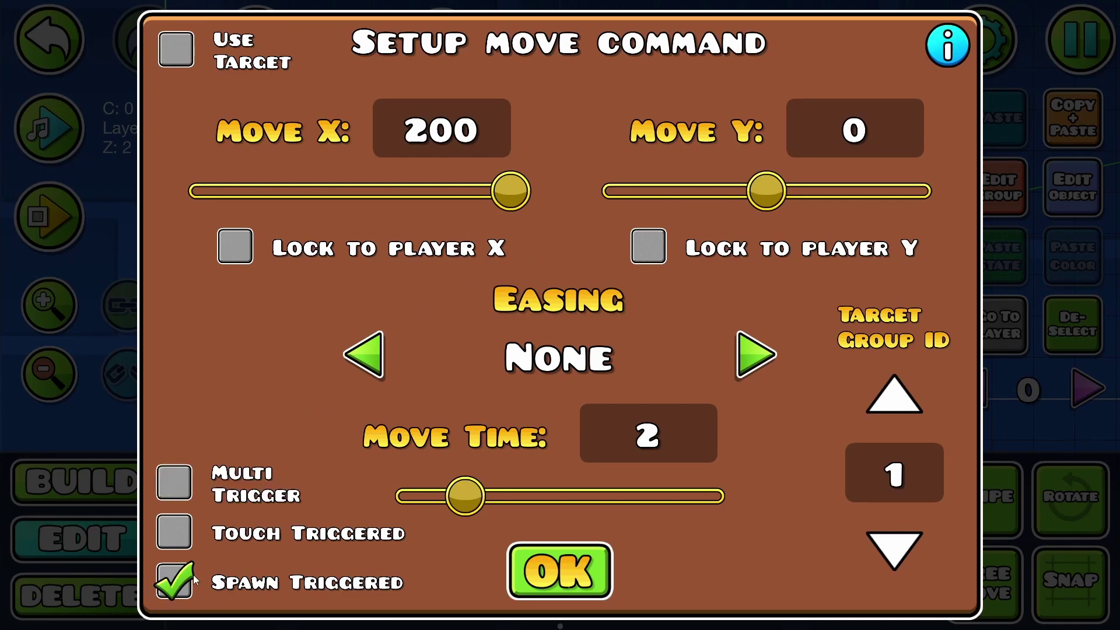
click(551, 574)
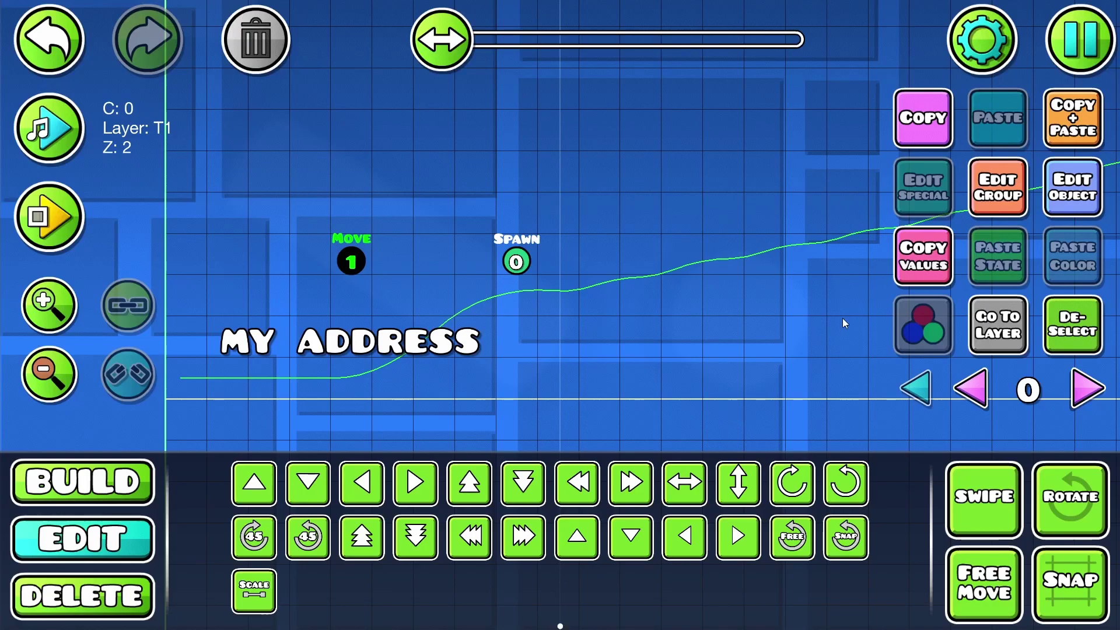
- Add group ID 2 to the Move trigger
click(986, 201)
click(651, 236)
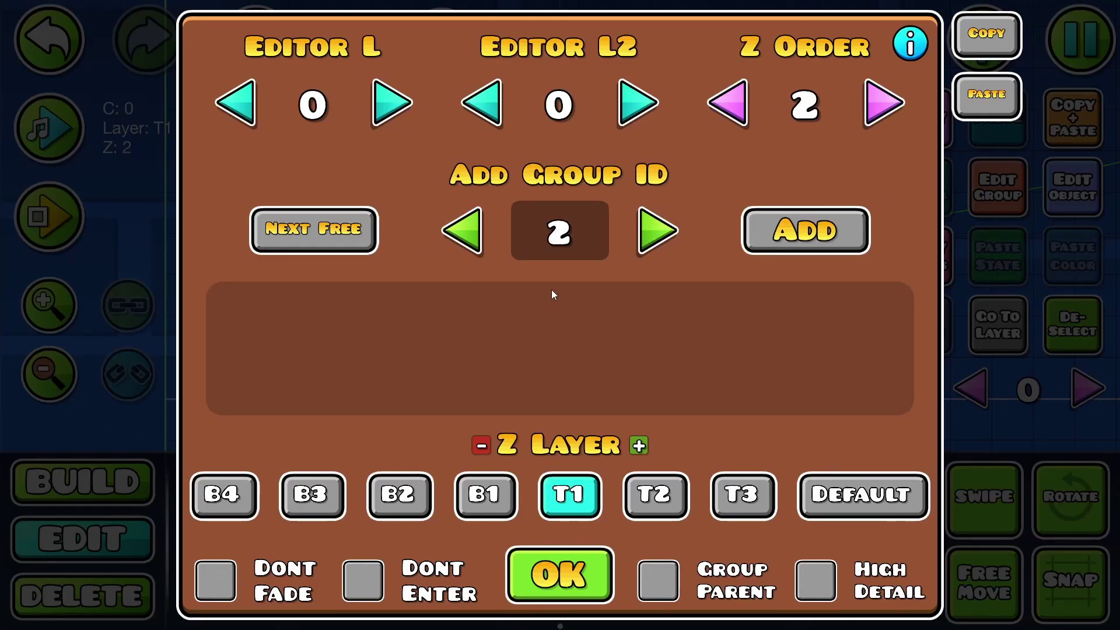
click(781, 250)
click(565, 574)
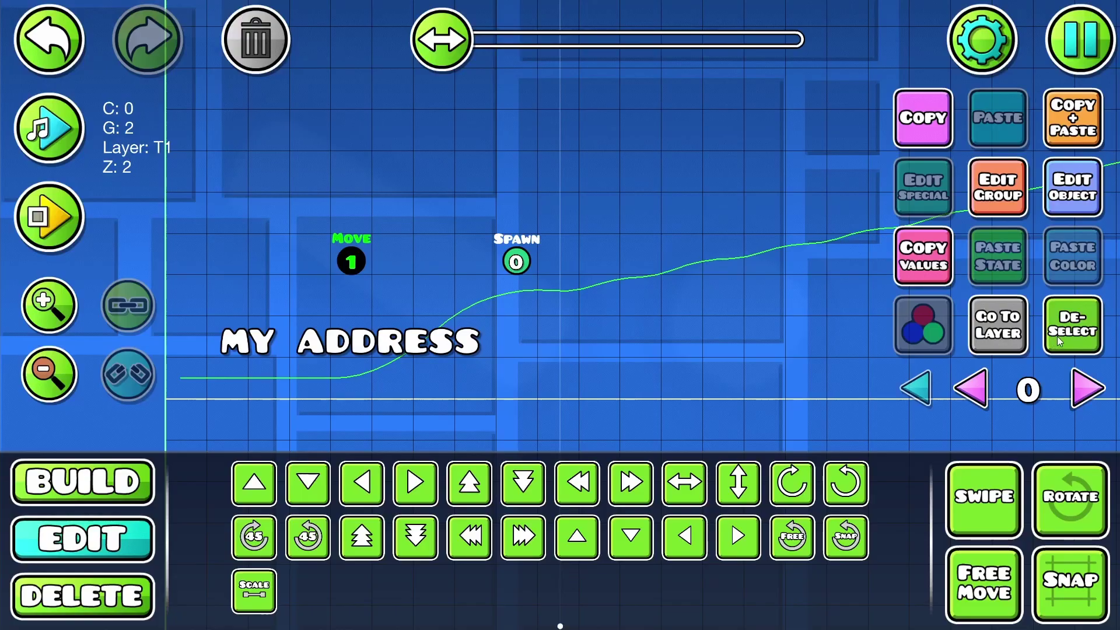
- Set the Spawn trigger's Group ID to 2
click(525, 259)
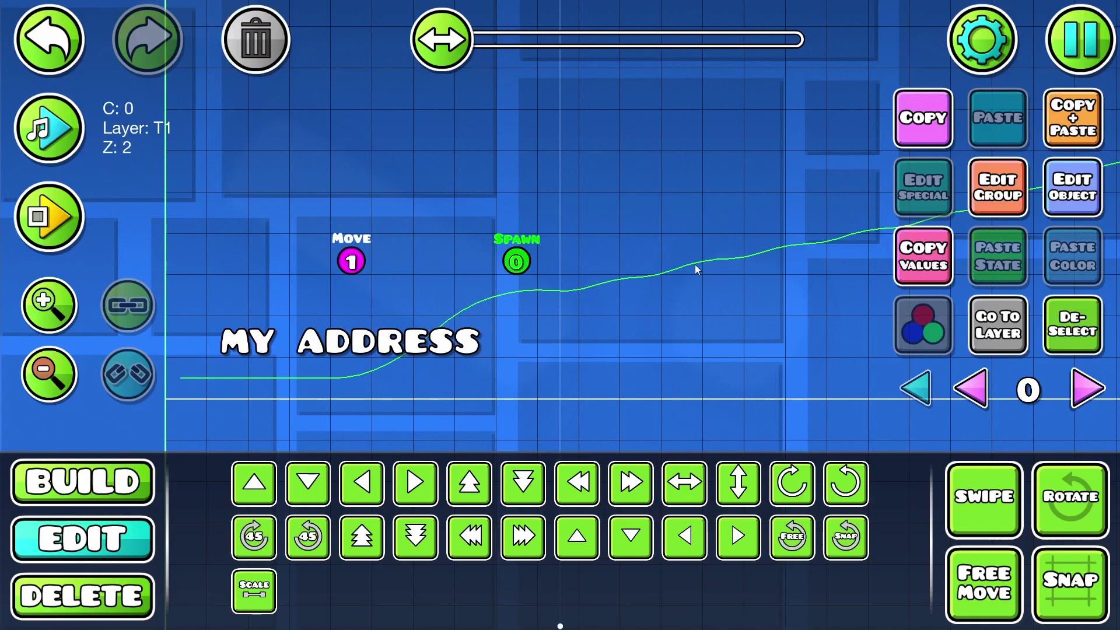
click(1072, 187)
click(634, 230)
click(634, 230)
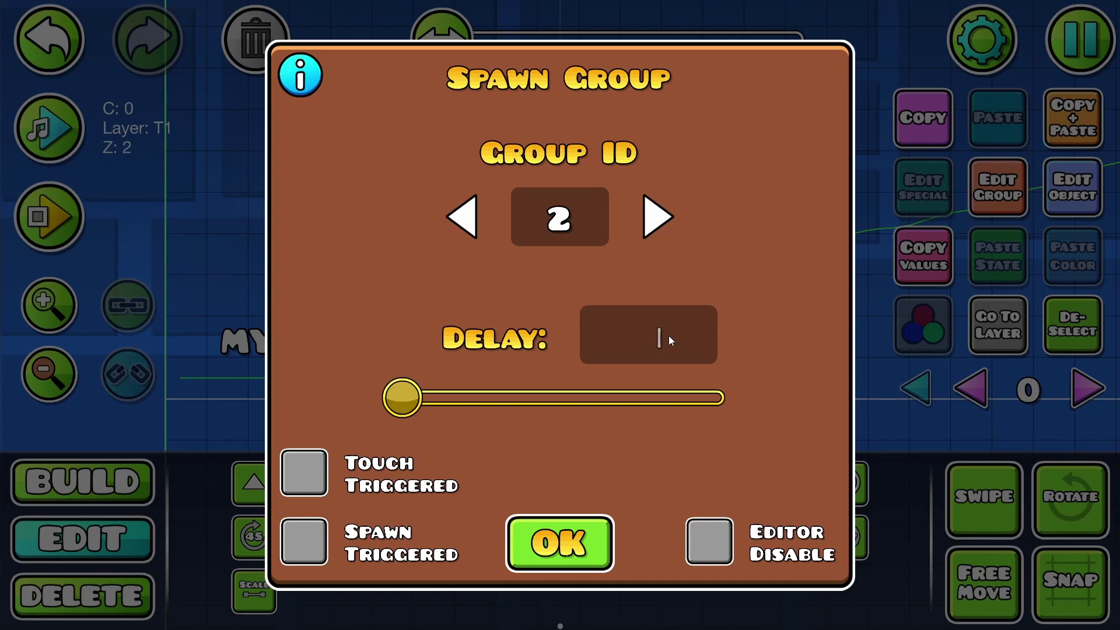
click(527, 521)
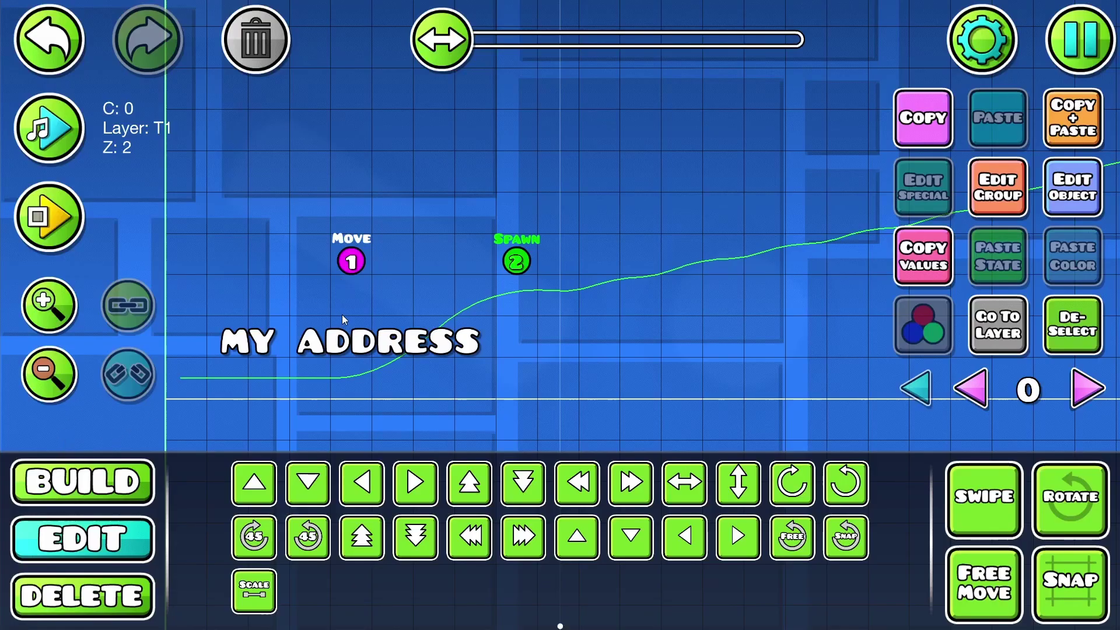
- Save and play the level to test the Spawn trigger's effect on the MY ADDRESS text, and return to the editor
click(351, 336)
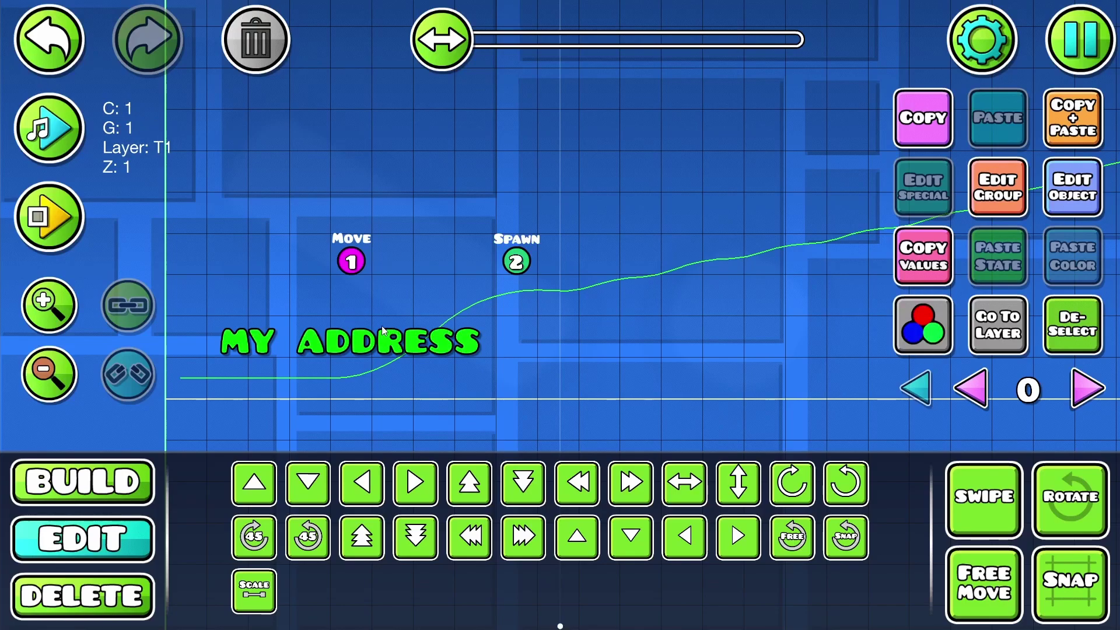
click(525, 261)
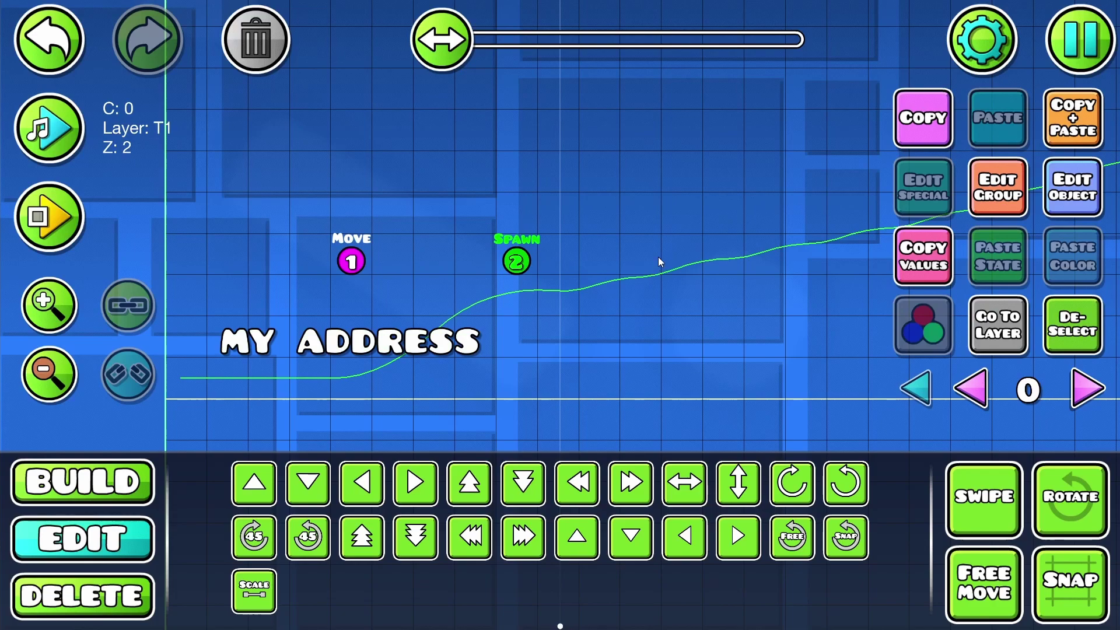
click(1081, 39)
click(711, 239)
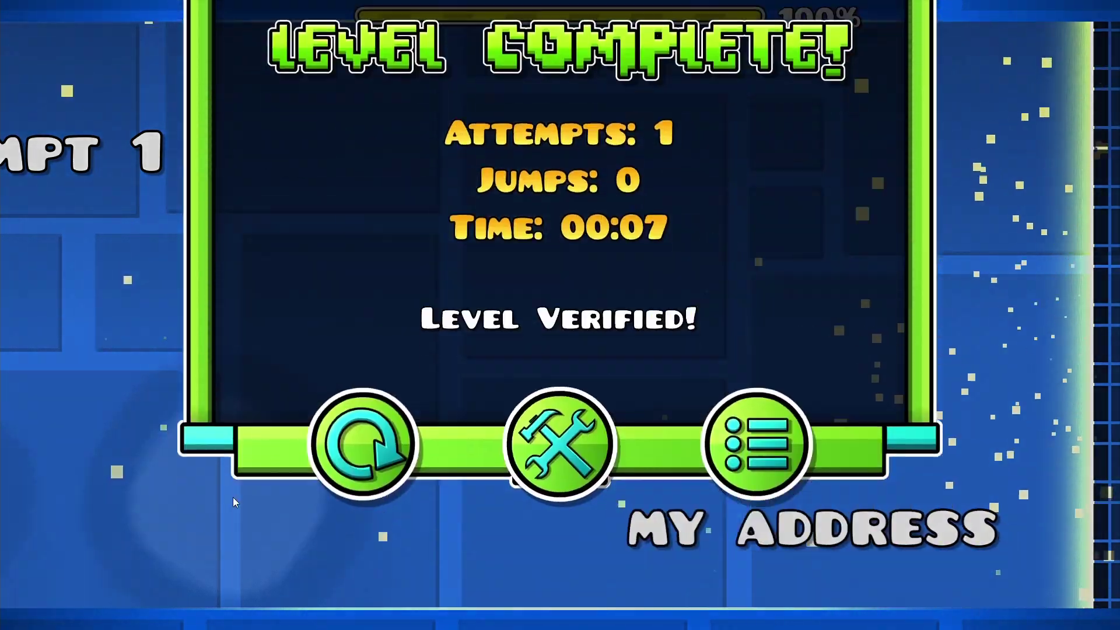
click(560, 465)
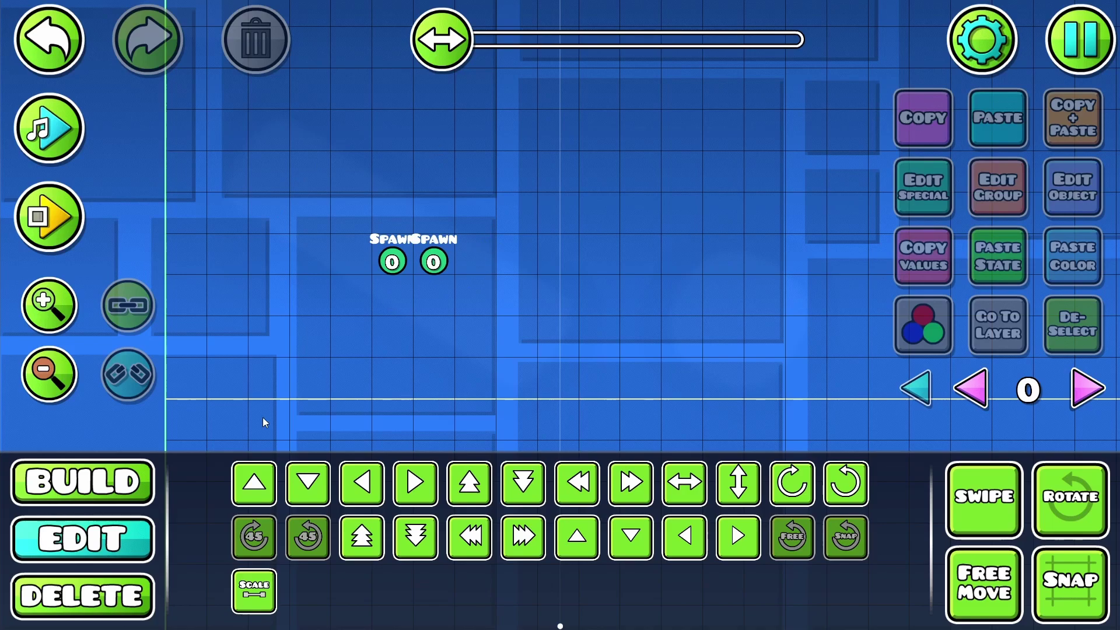
- Place one black gradient block a few grid cells to the right of the two Spawn triggers
click(120, 483)
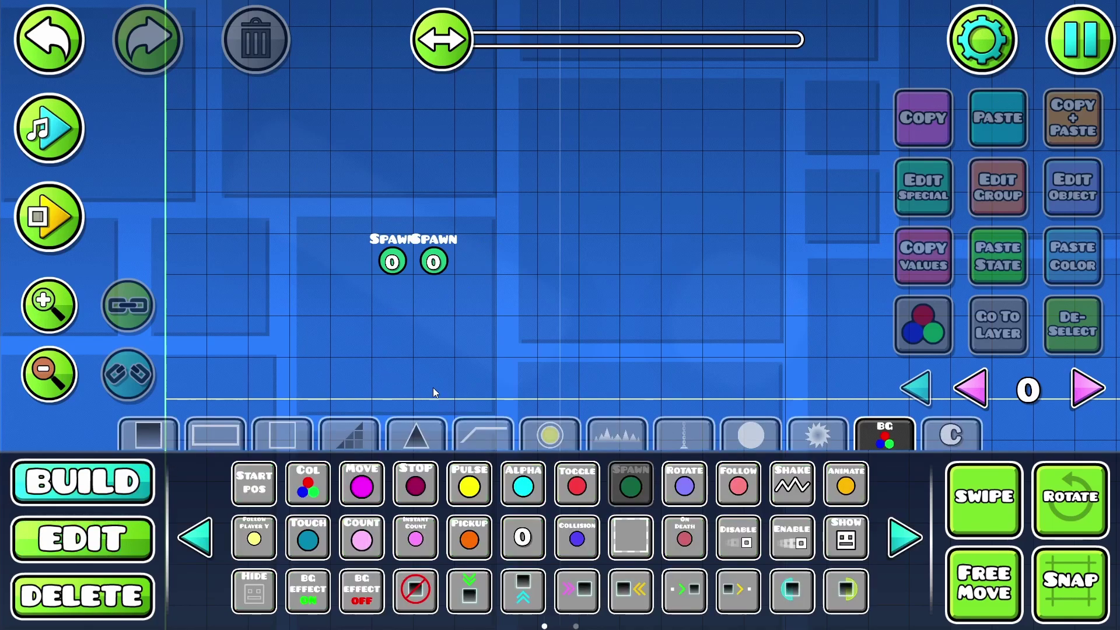
click(81, 538)
click(50, 314)
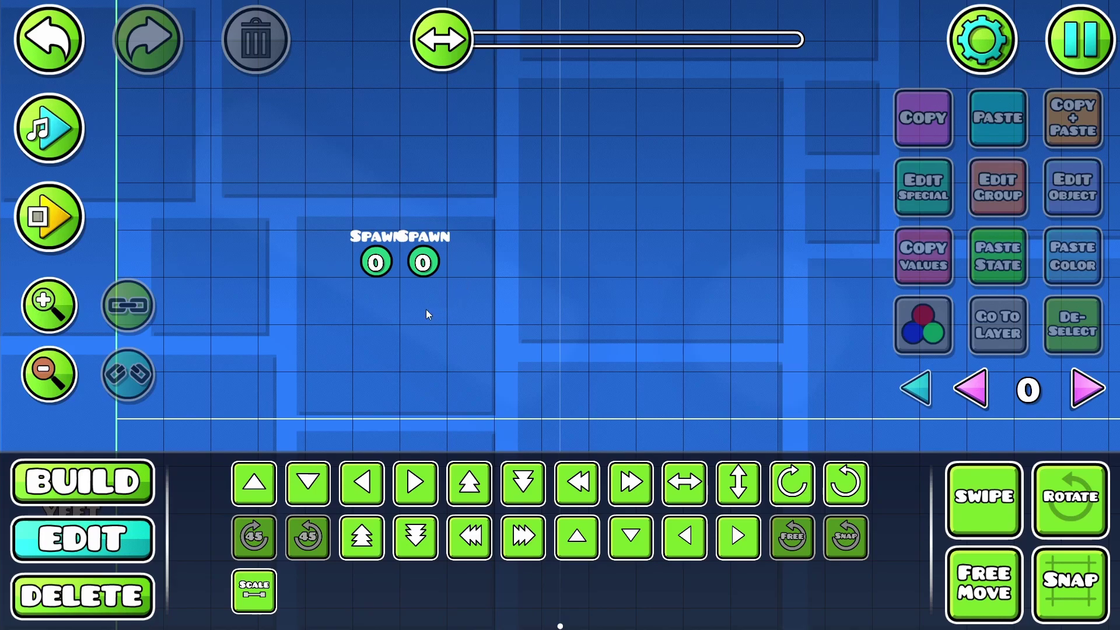
click(143, 482)
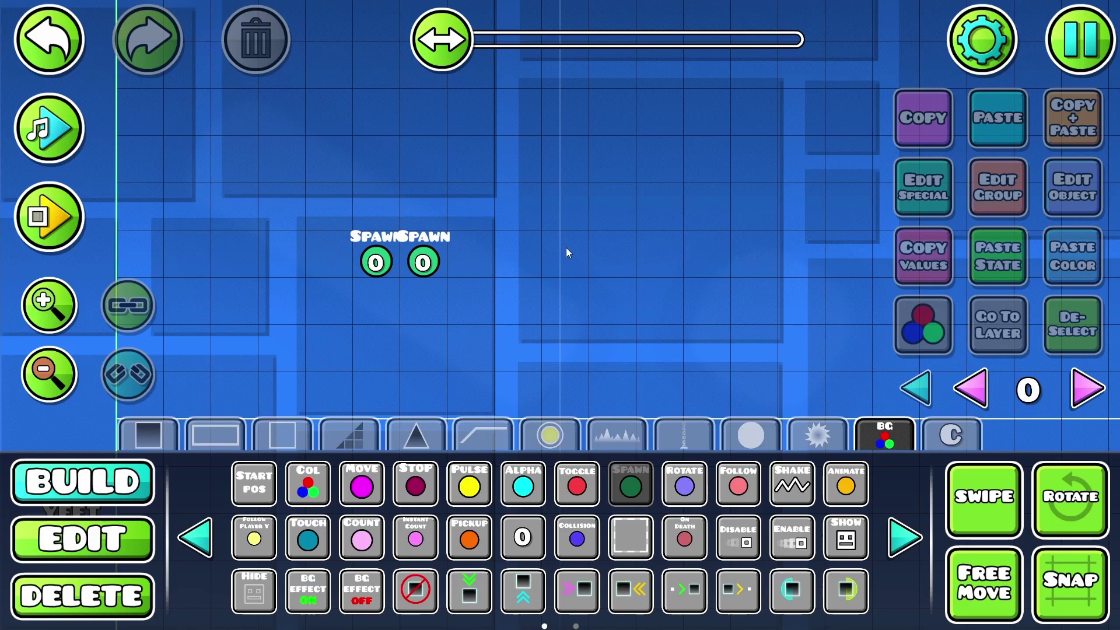
drag(471, 325, 490, 300)
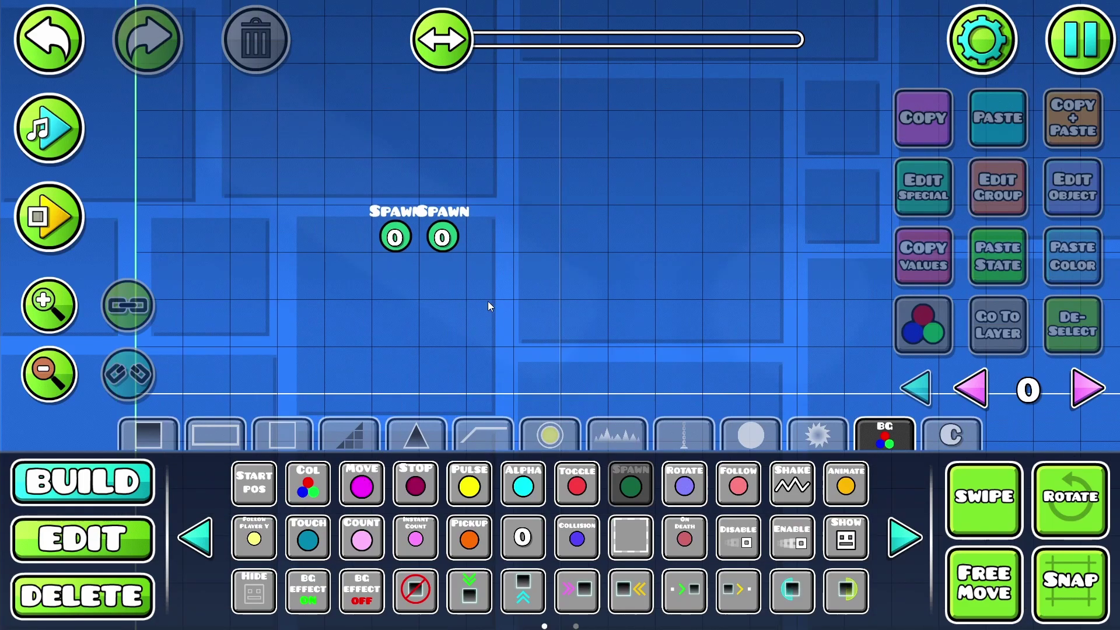
click(155, 433)
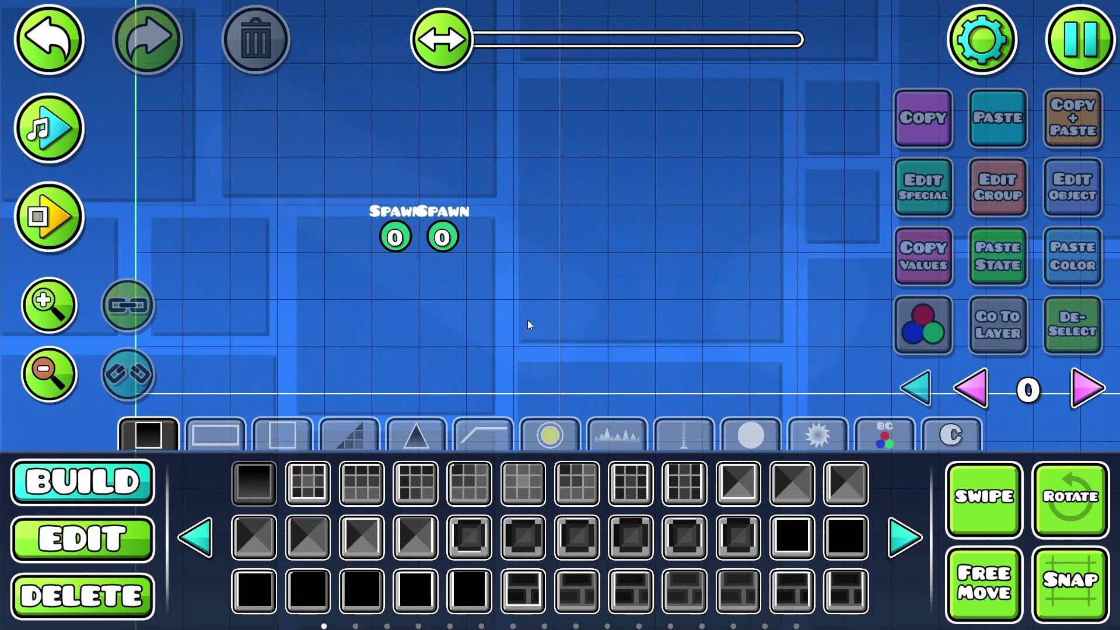
click(577, 283)
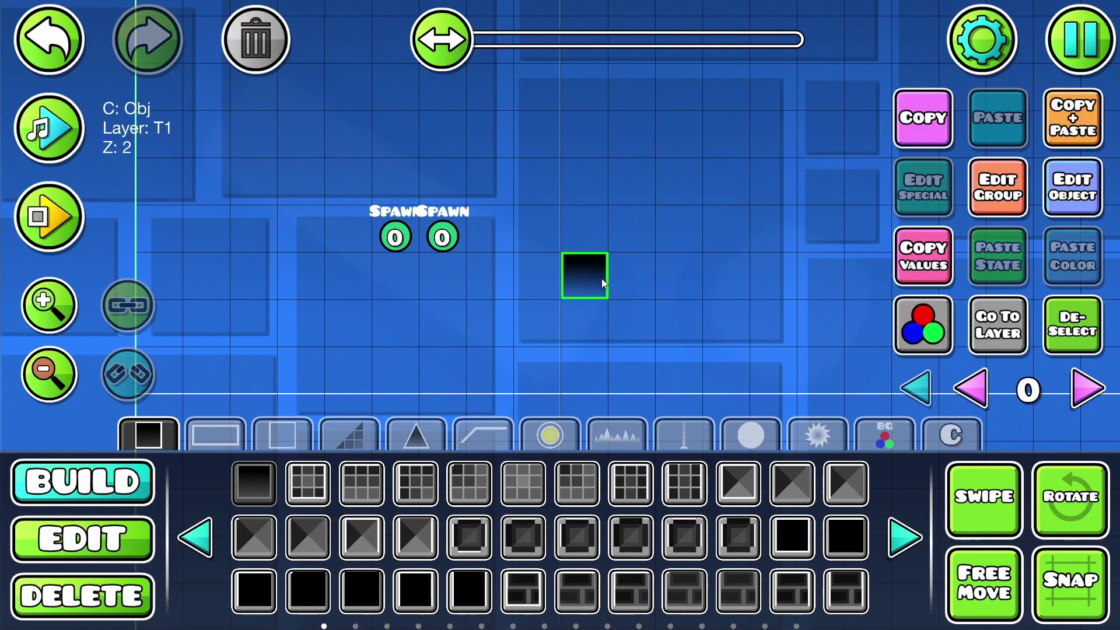
- Place a Toggle trigger directly below the first Spawn trigger
click(551, 433)
click(866, 435)
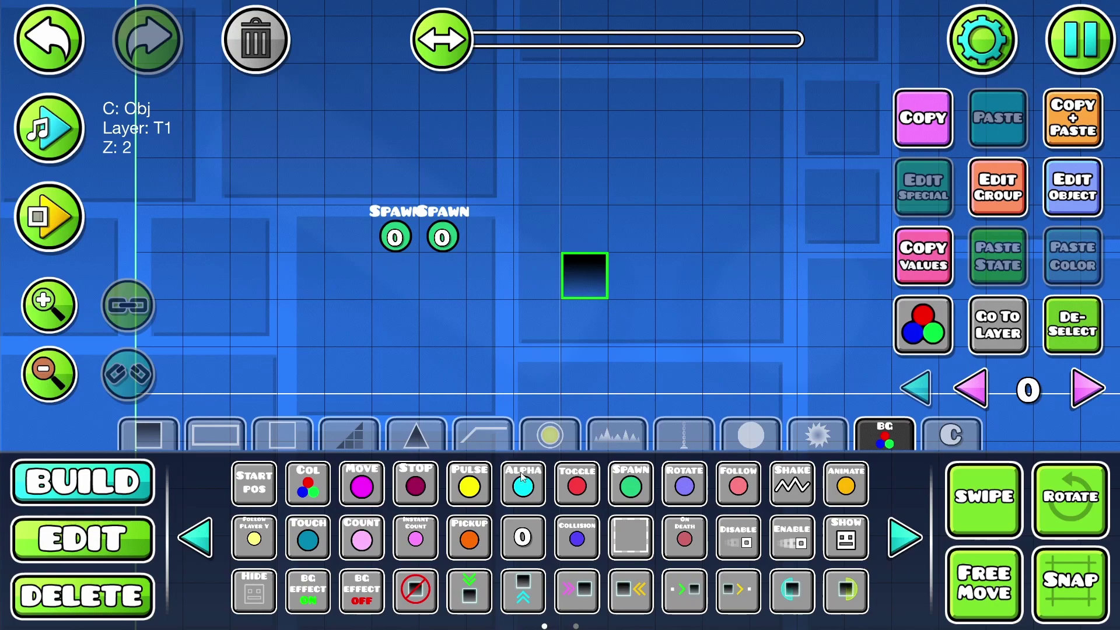
click(576, 490)
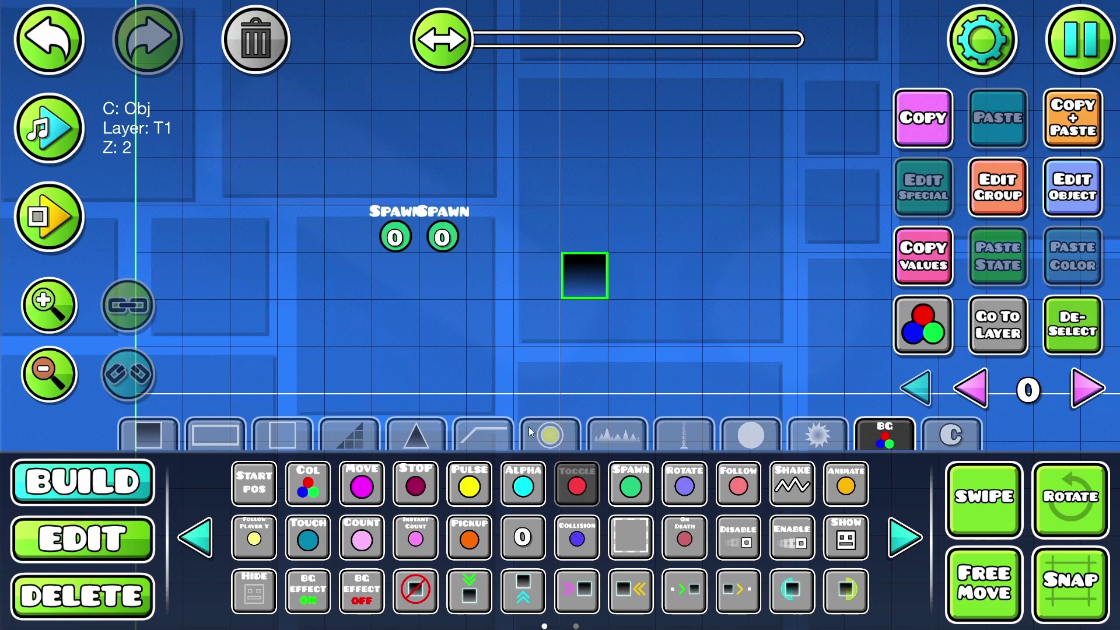
click(395, 280)
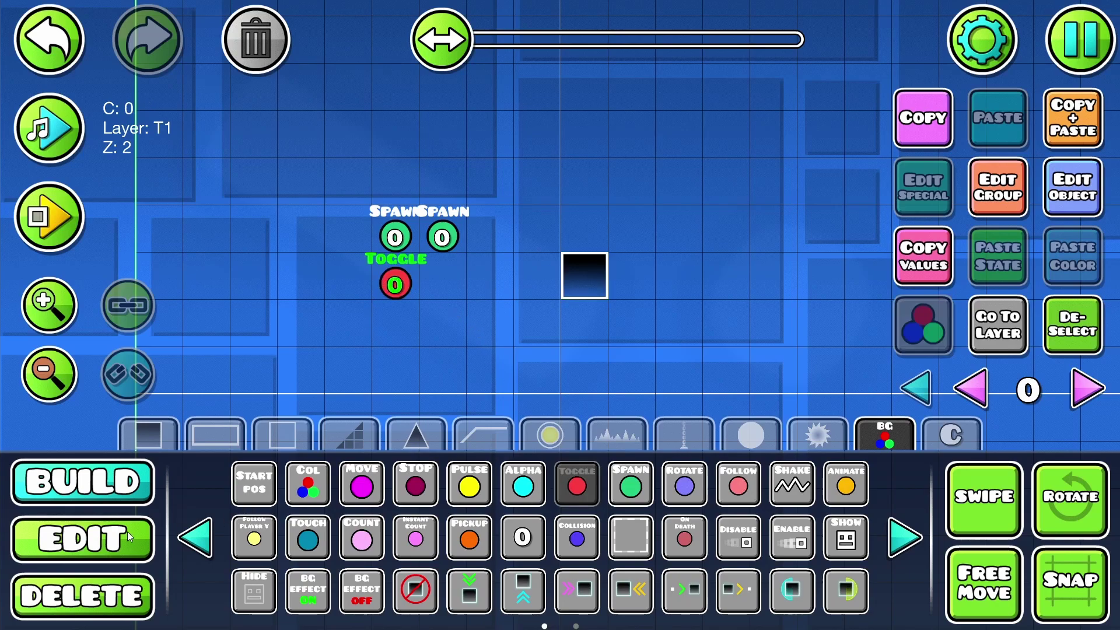
- Add group ID 1 to the black gradient block
click(82, 538)
click(584, 277)
click(1010, 186)
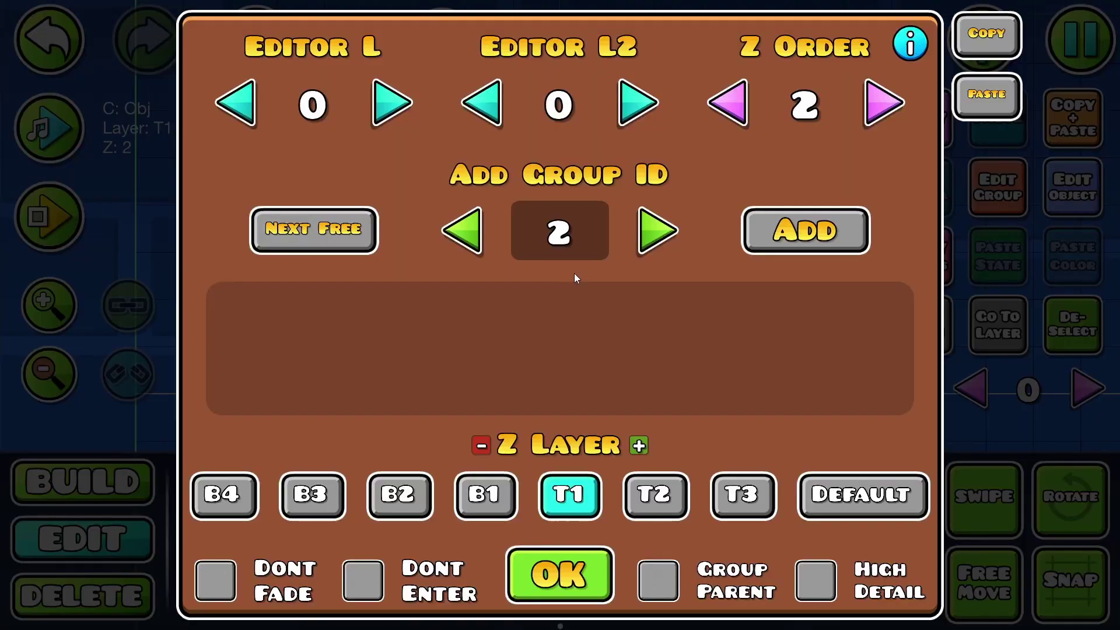
click(461, 230)
click(758, 242)
click(559, 575)
- Set the Toggle trigger's Group ID to 1
click(395, 284)
click(1064, 185)
click(657, 257)
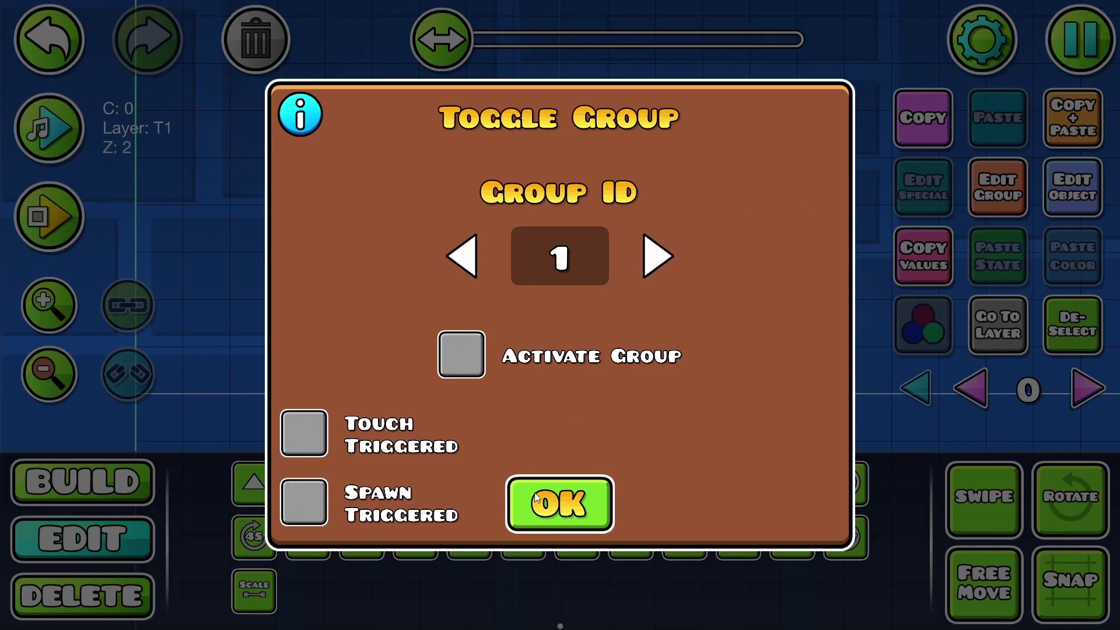
click(559, 504)
- Duplicate the Toggle trigger under the second Spawn trigger, enable Activate Group on the copy, and deselect it
click(684, 363)
click(442, 284)
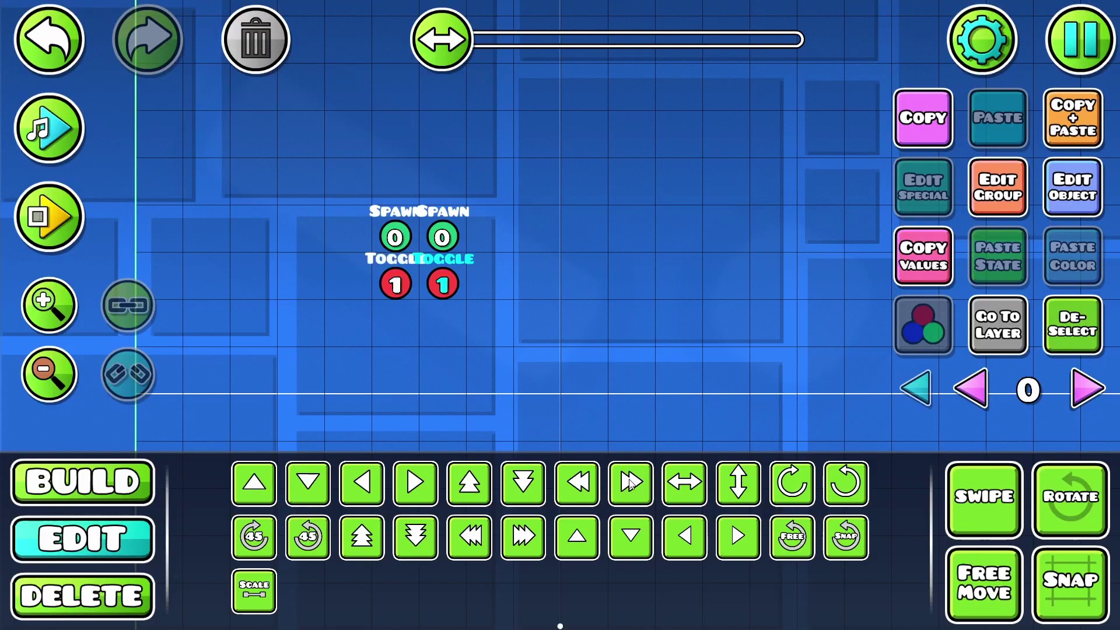
click(1071, 192)
click(461, 354)
click(559, 504)
click(1073, 326)
- Playtest the level in the editor to watch how the Toggle triggers act on the block
click(390, 275)
drag(390, 274, 411, 275)
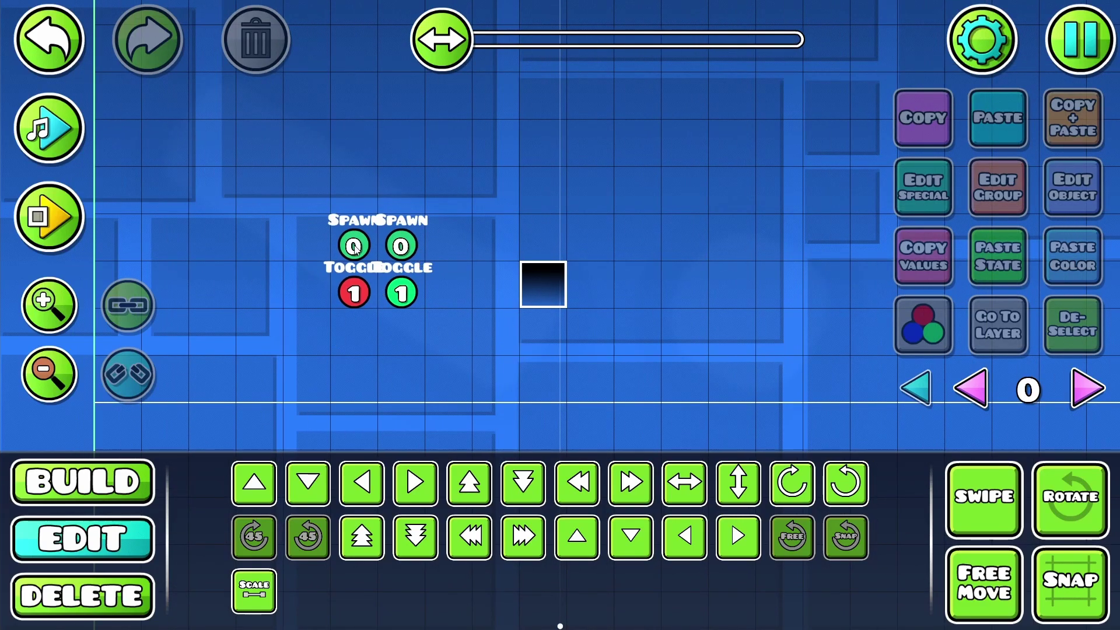
click(49, 217)
click(164, 232)
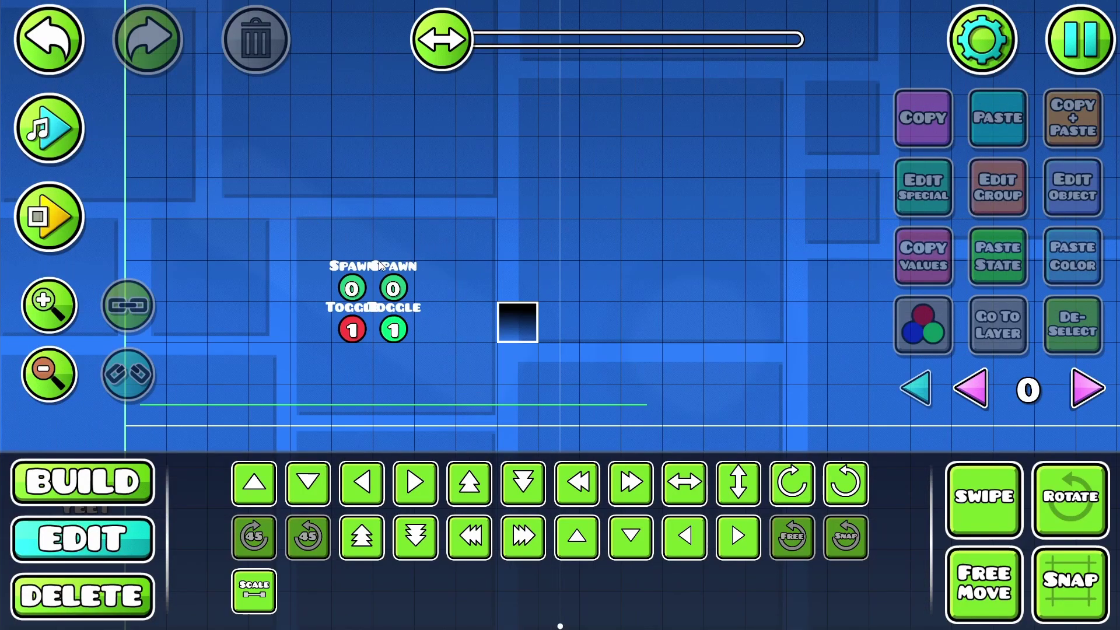
- Swipe-select each column of Spawn and Toggle triggers in turn to point out the pairs, clearing the selection each time
click(50, 304)
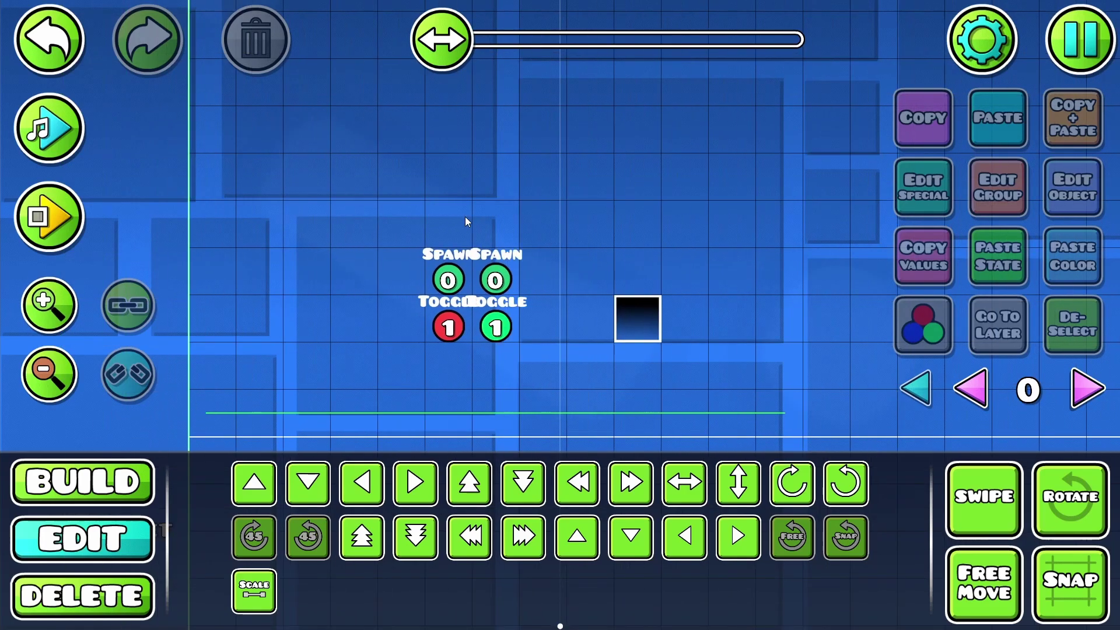
click(952, 502)
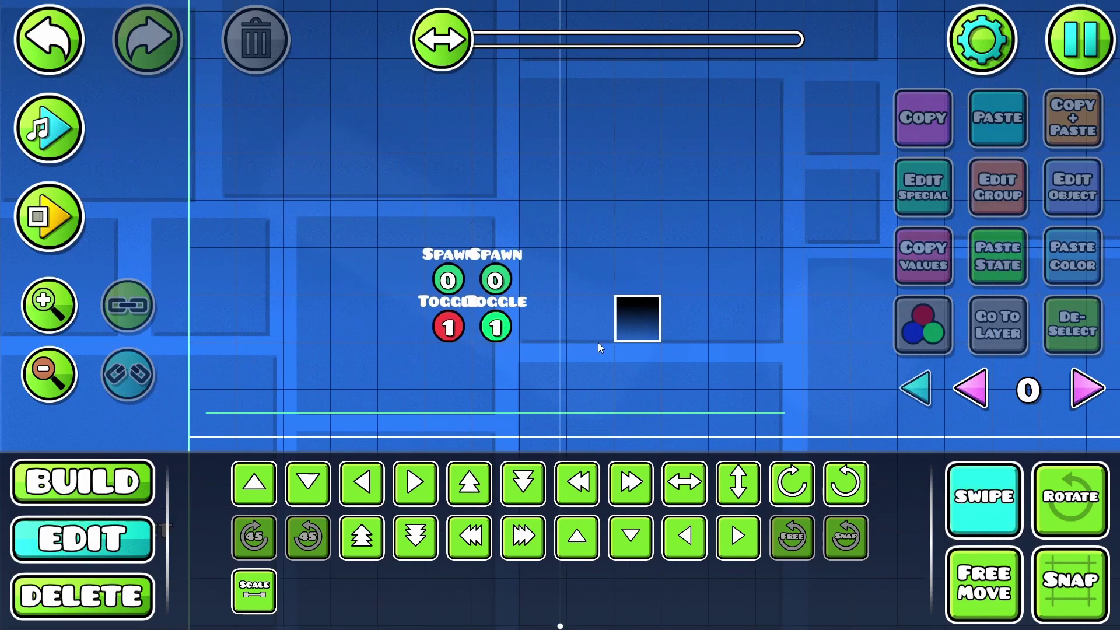
drag(513, 234, 505, 384)
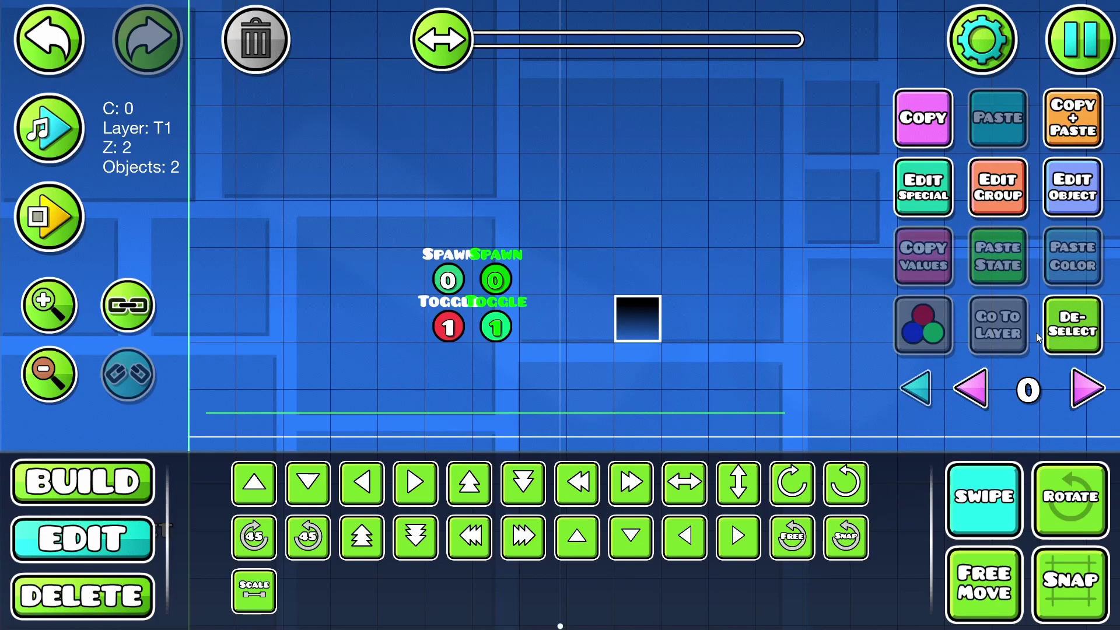
click(1061, 330)
drag(426, 220, 460, 394)
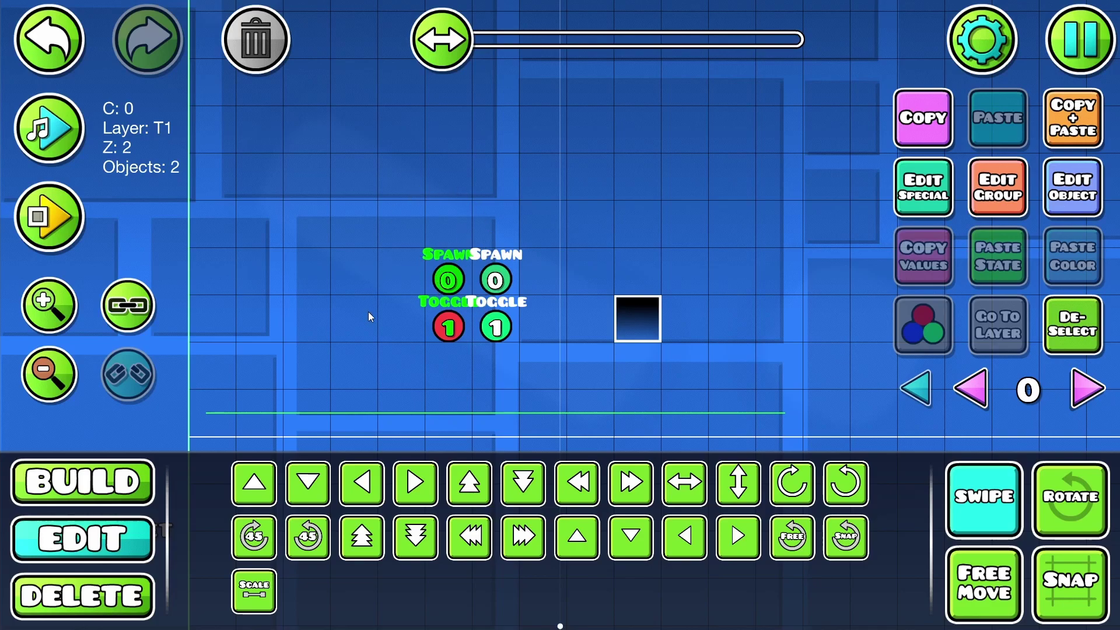
click(985, 499)
click(1062, 333)
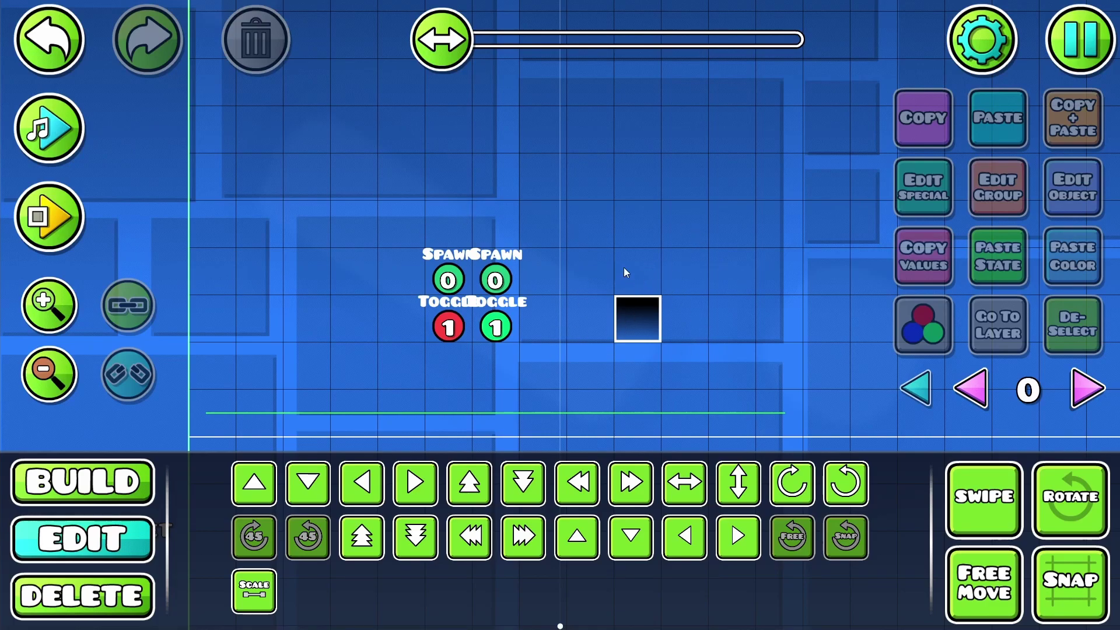
- Add group ID 2 to the second column's Spawn and Toggle triggers and deselect them
click(957, 497)
drag(558, 245, 485, 344)
click(998, 187)
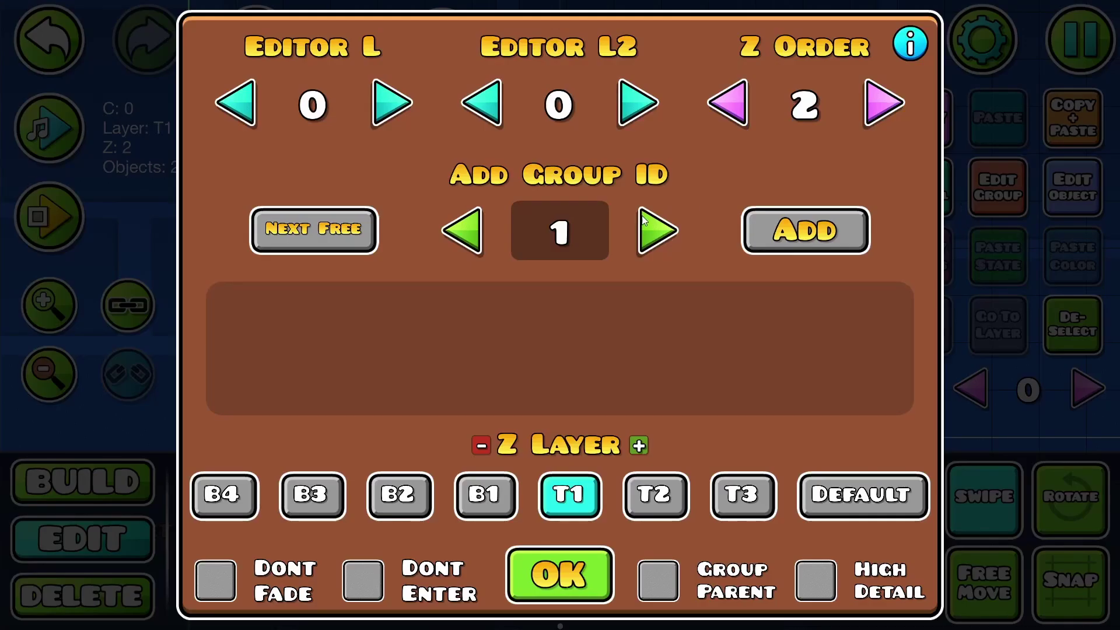
click(649, 226)
click(805, 230)
click(574, 578)
click(1053, 327)
- Add group ID 3 to the first column's Spawn and Toggle triggers, deselect them, and turn off swipe selection
drag(435, 257, 425, 362)
click(998, 187)
click(658, 230)
click(805, 230)
click(530, 586)
click(1073, 327)
click(989, 506)
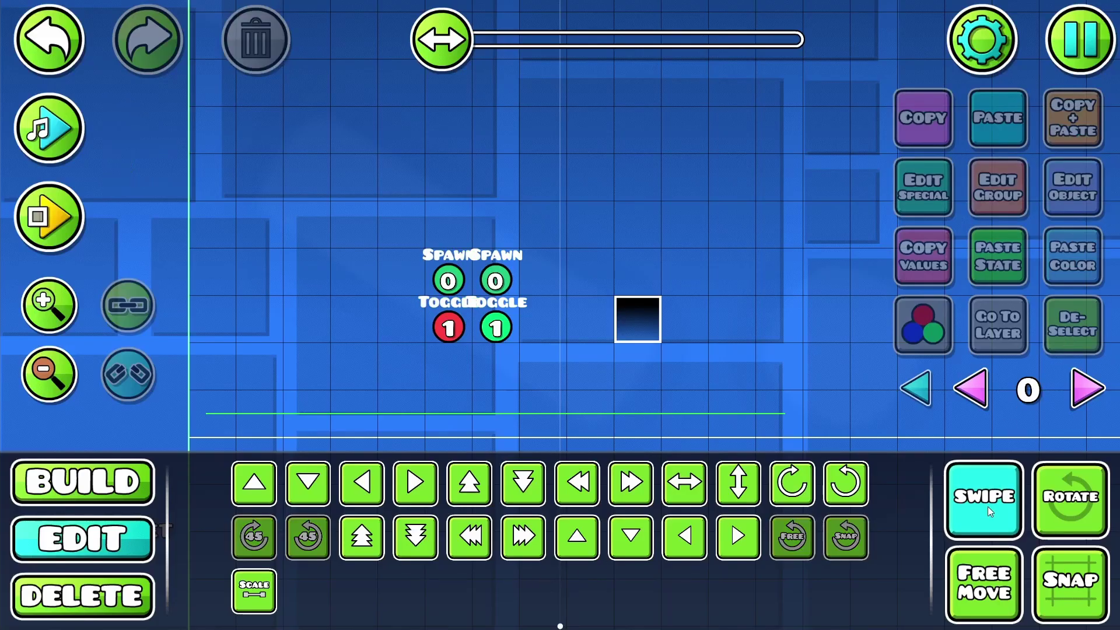
- Set the second column's Spawn trigger to spawn group ID 3 with a delay of 0.10
click(514, 279)
click(1086, 197)
click(658, 218)
click(658, 217)
click(659, 217)
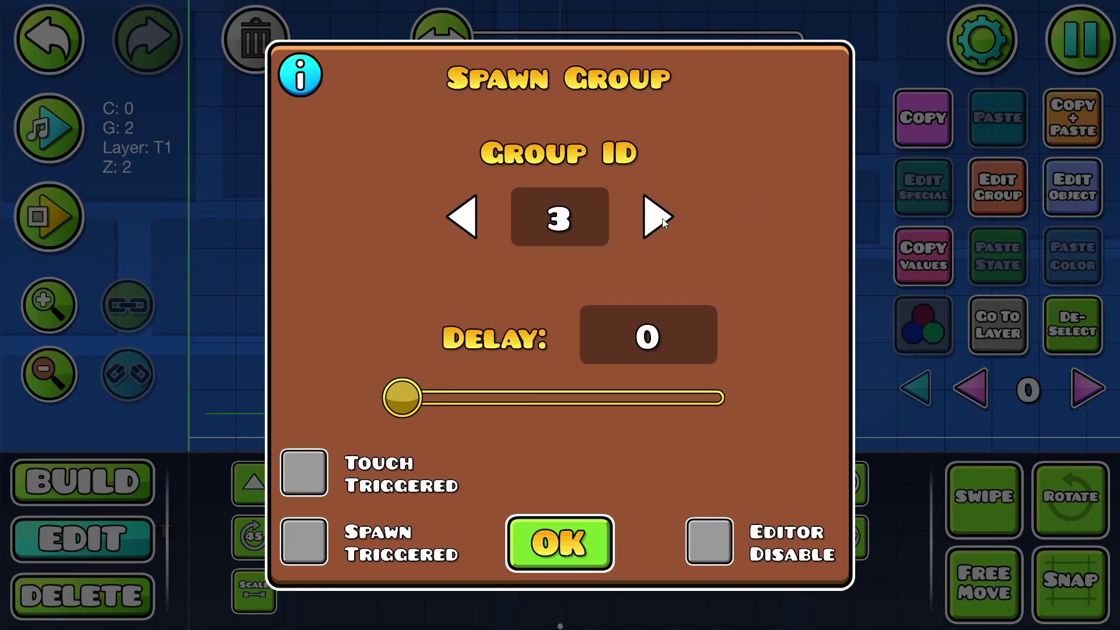
click(646, 346)
text(.1)
click(551, 540)
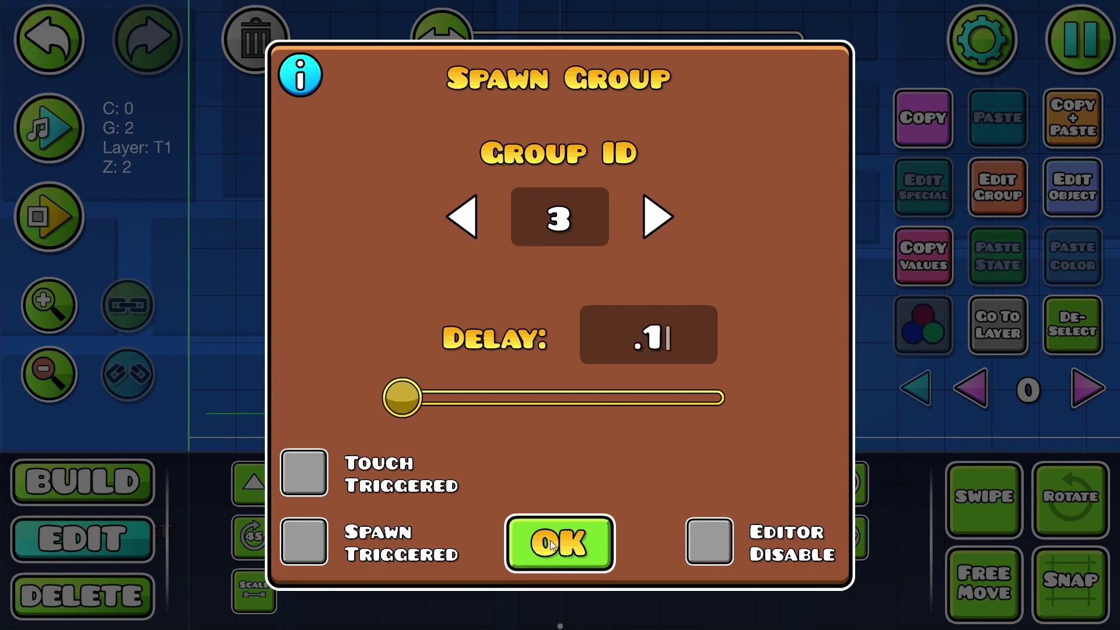
click(1057, 213)
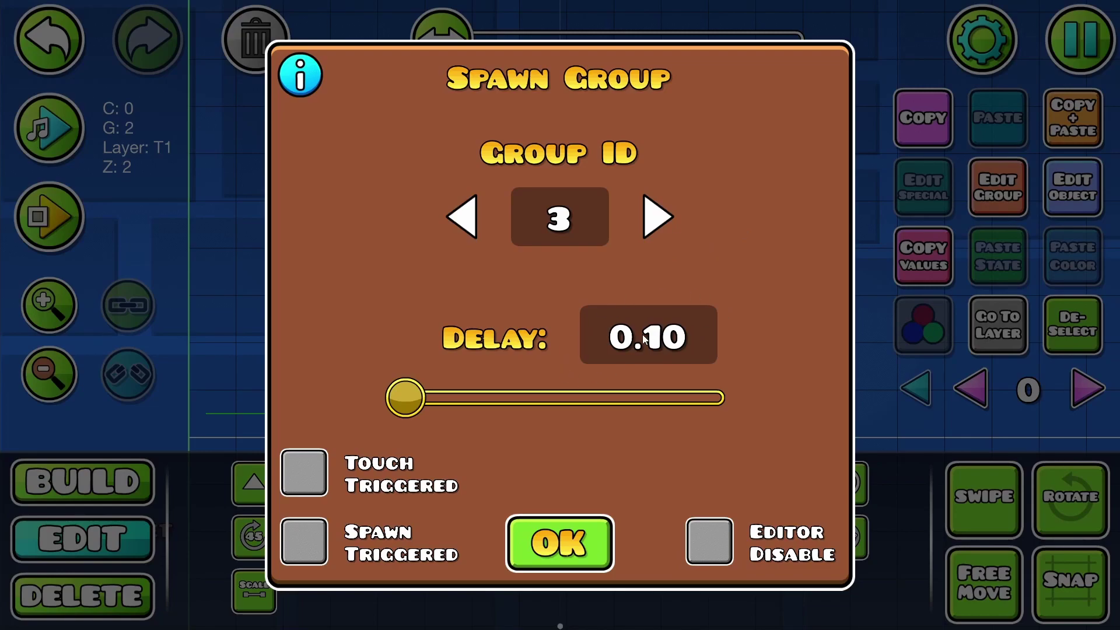
click(576, 525)
- Set the first column's Spawn trigger to spawn group ID 2 with a delay of 0.1
click(450, 284)
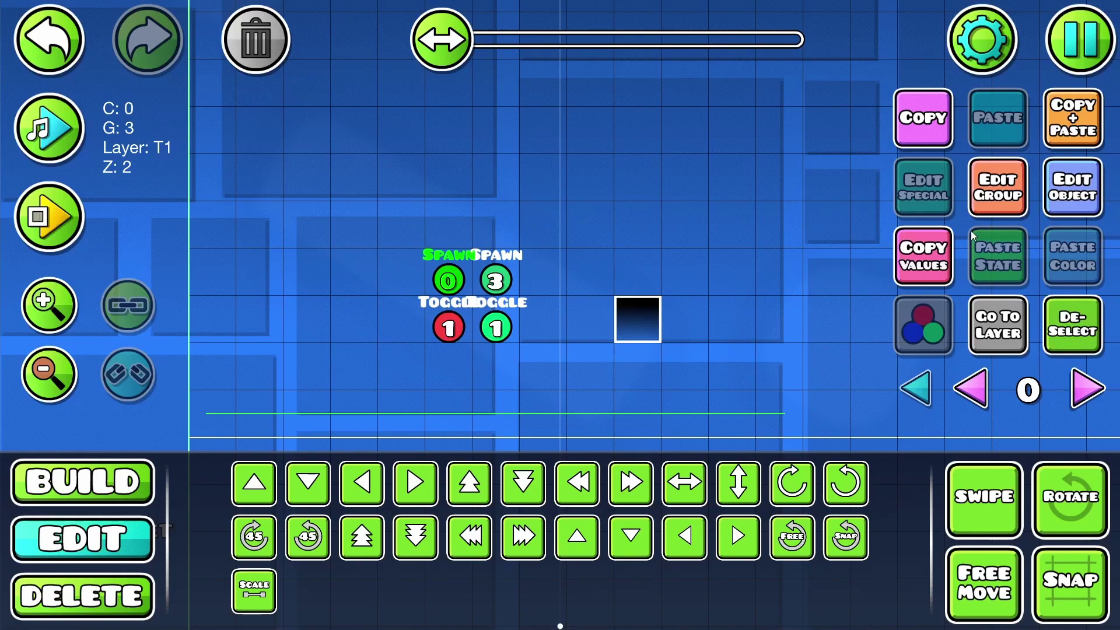
click(1066, 193)
click(646, 231)
click(644, 231)
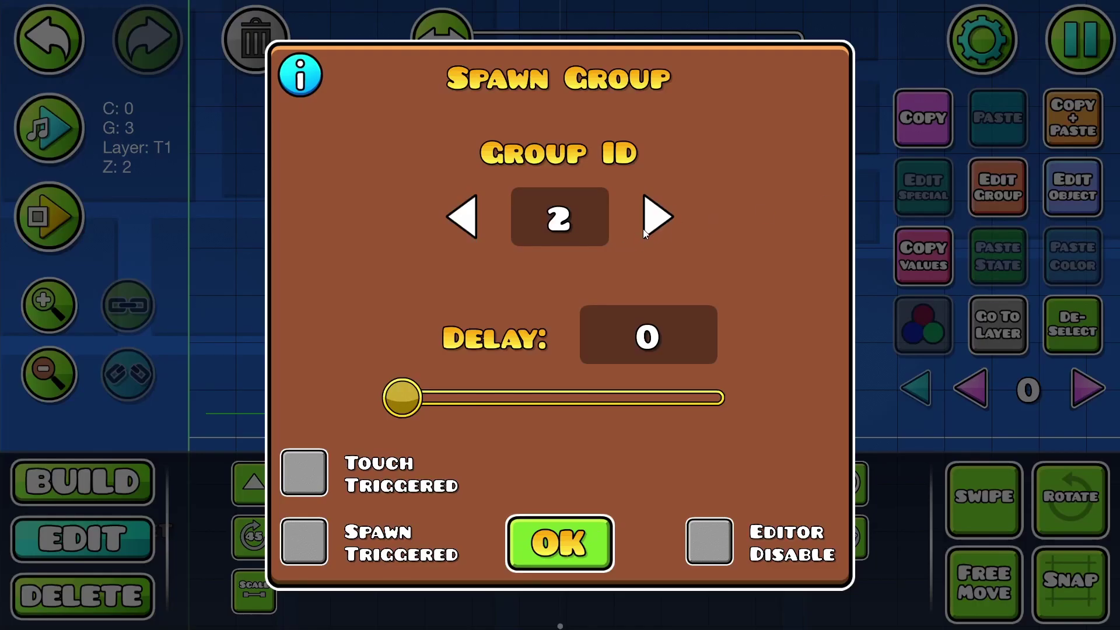
text(.1)
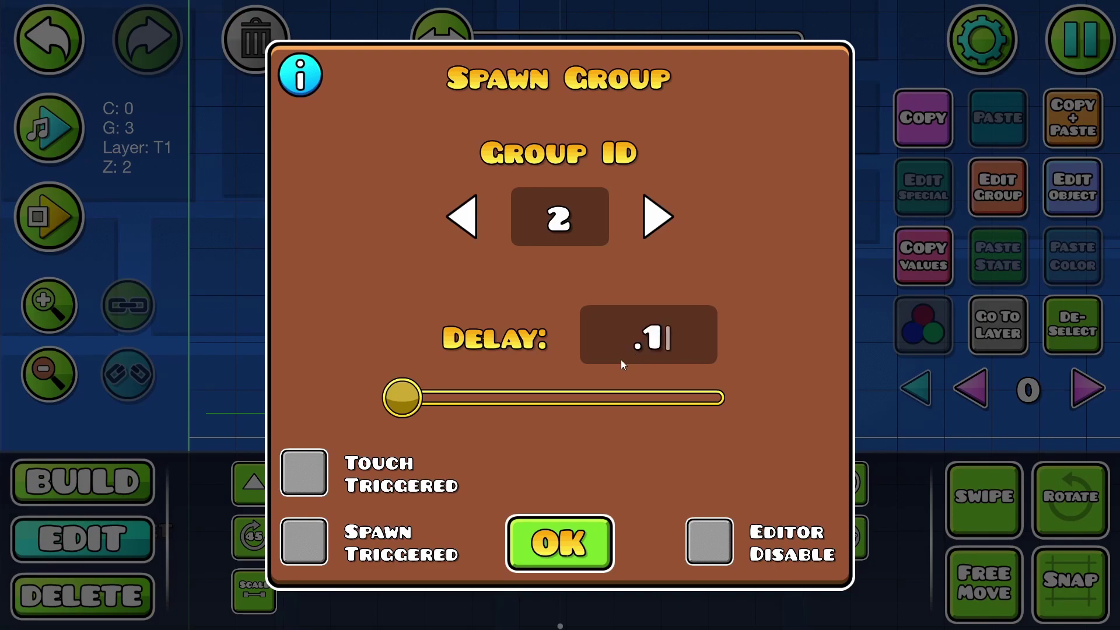
click(551, 551)
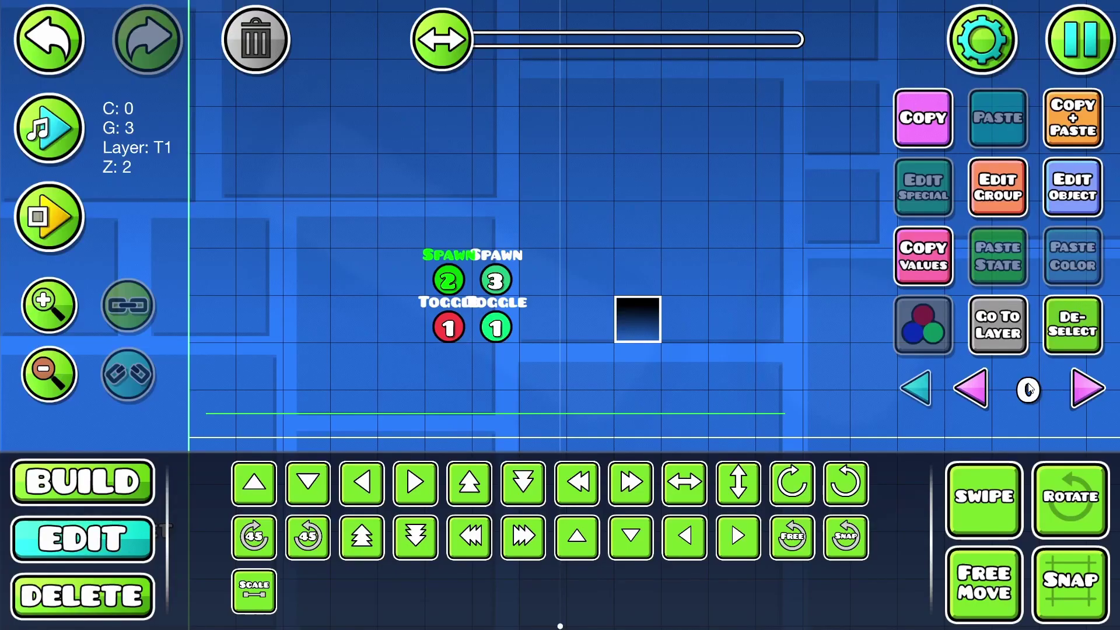
- Enable Spawn Triggered and Multi Trigger on all four Spawn and Toggle triggers together, and deselect them
click(982, 467)
drag(558, 218, 346, 397)
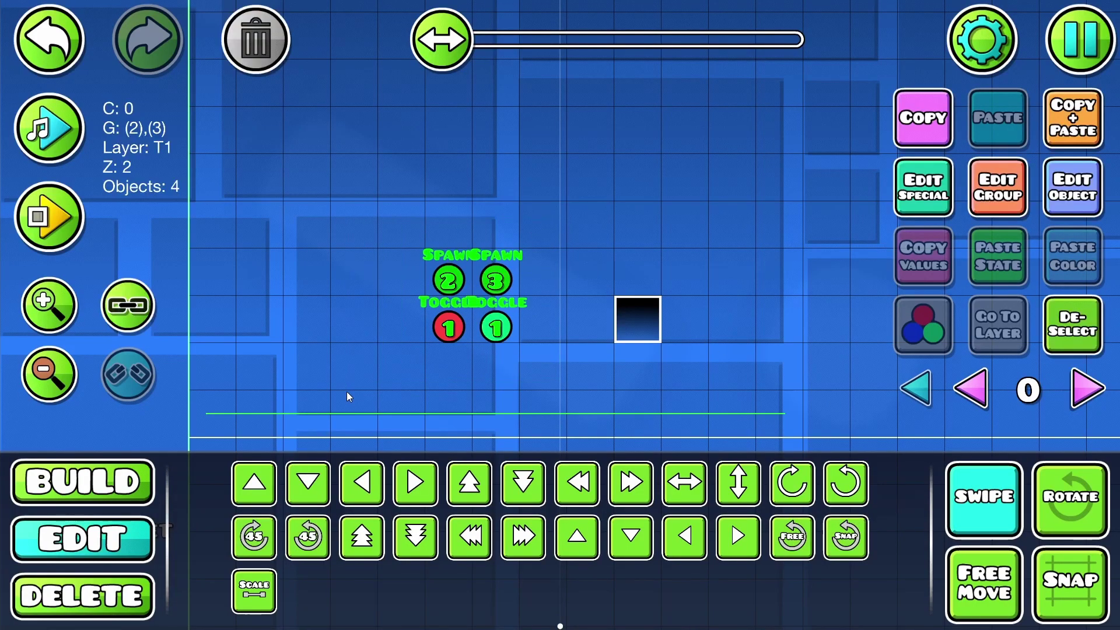
click(1071, 200)
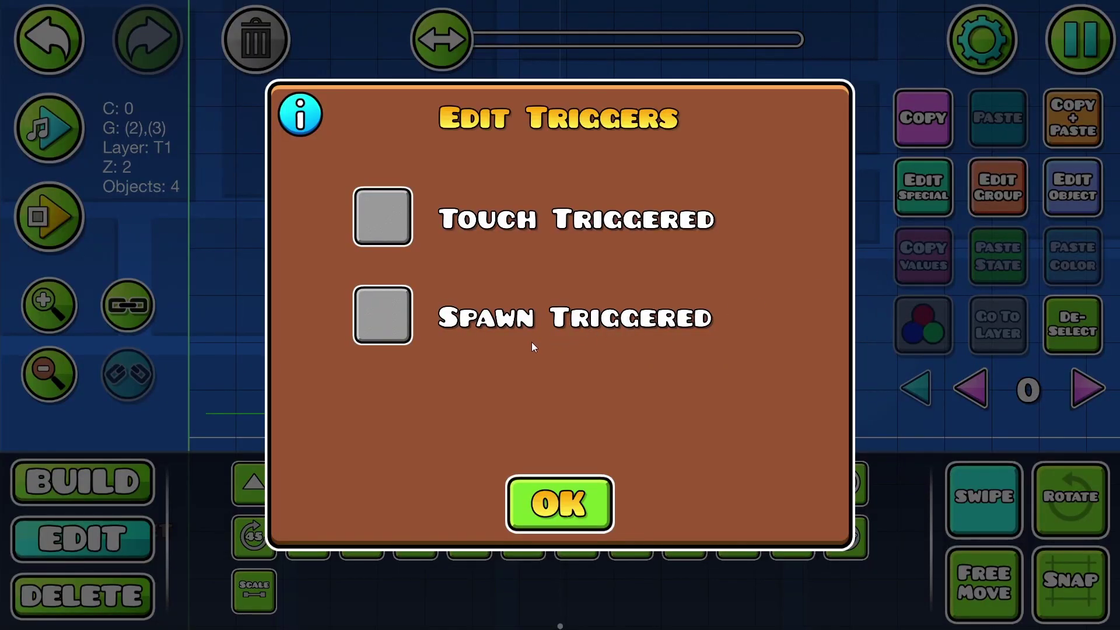
click(385, 318)
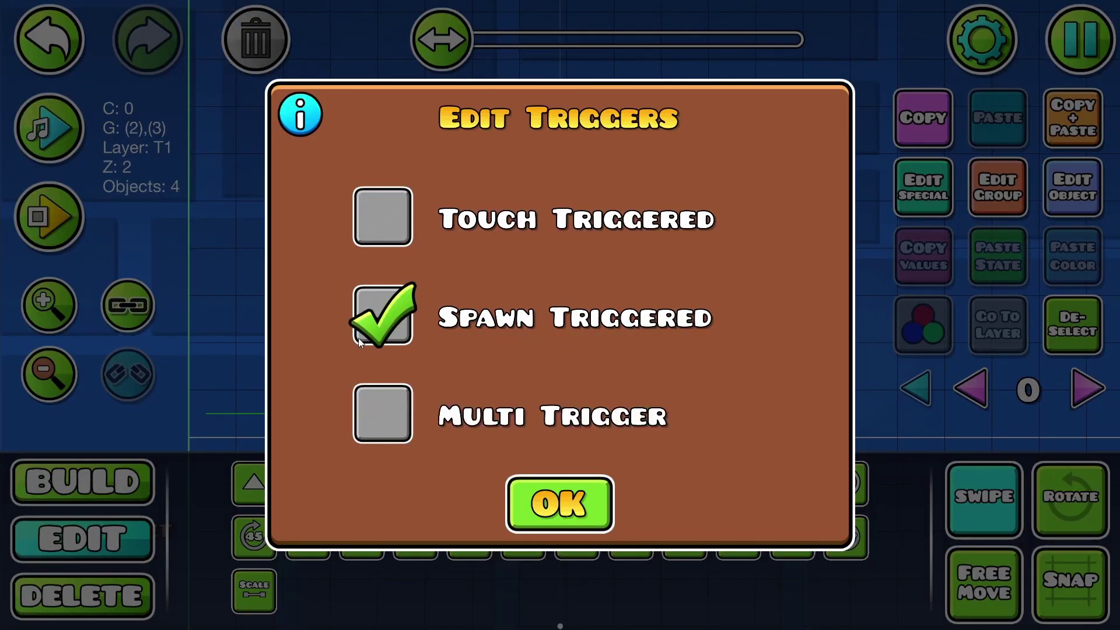
click(387, 419)
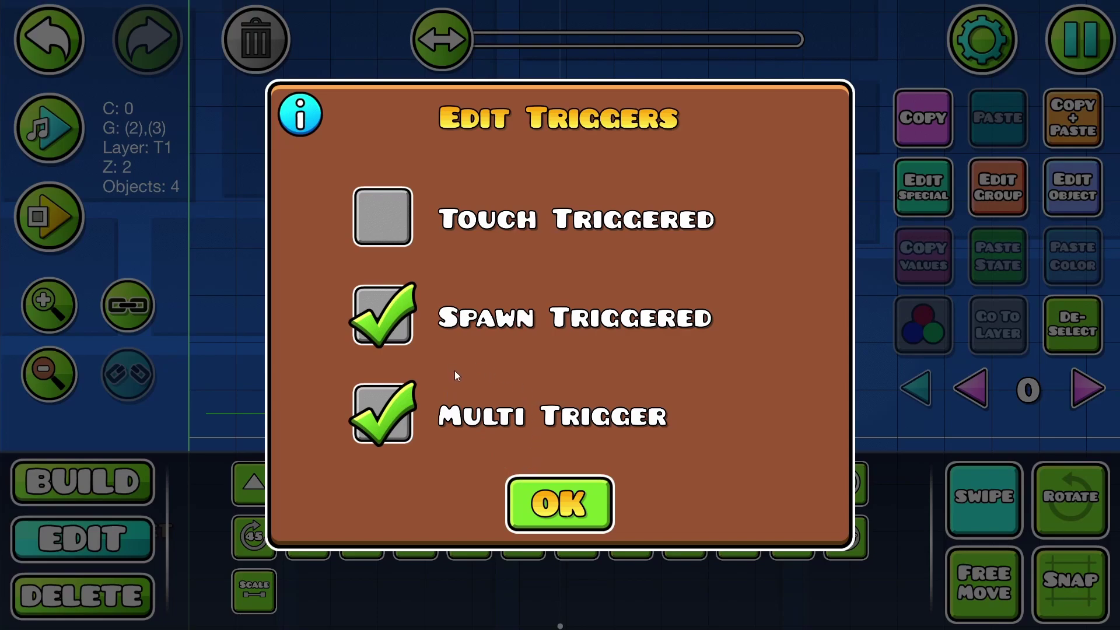
click(532, 478)
click(1073, 309)
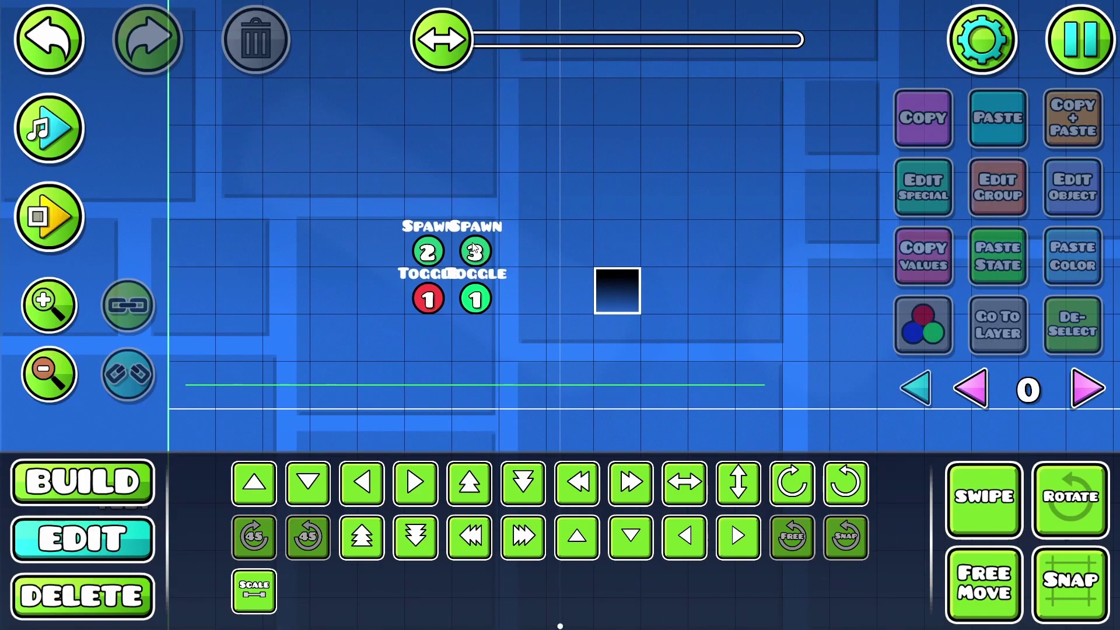
- Place a new Spawn trigger at the very start of the level and set it to spawn group ID 2 without delay
key(1)
click(631, 485)
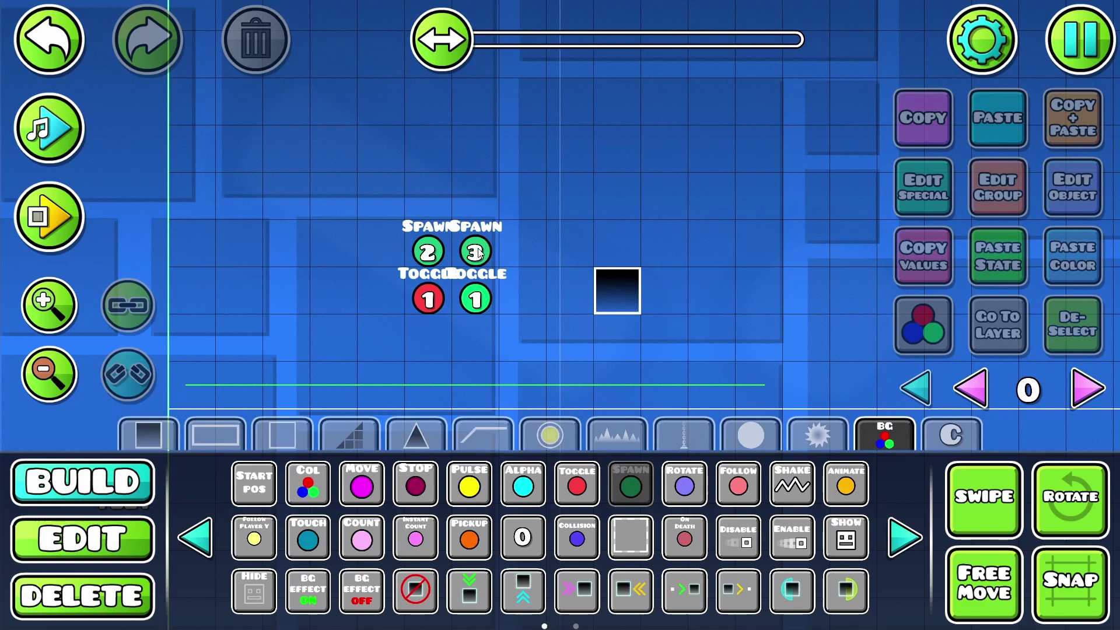
click(206, 248)
click(1072, 188)
click(656, 214)
click(656, 215)
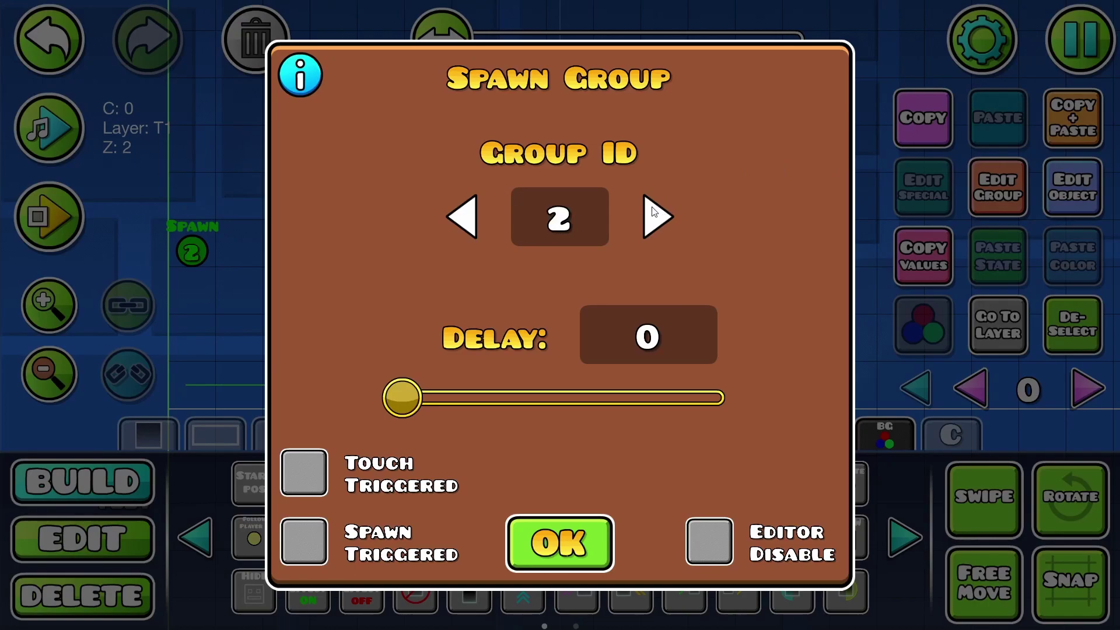
click(559, 542)
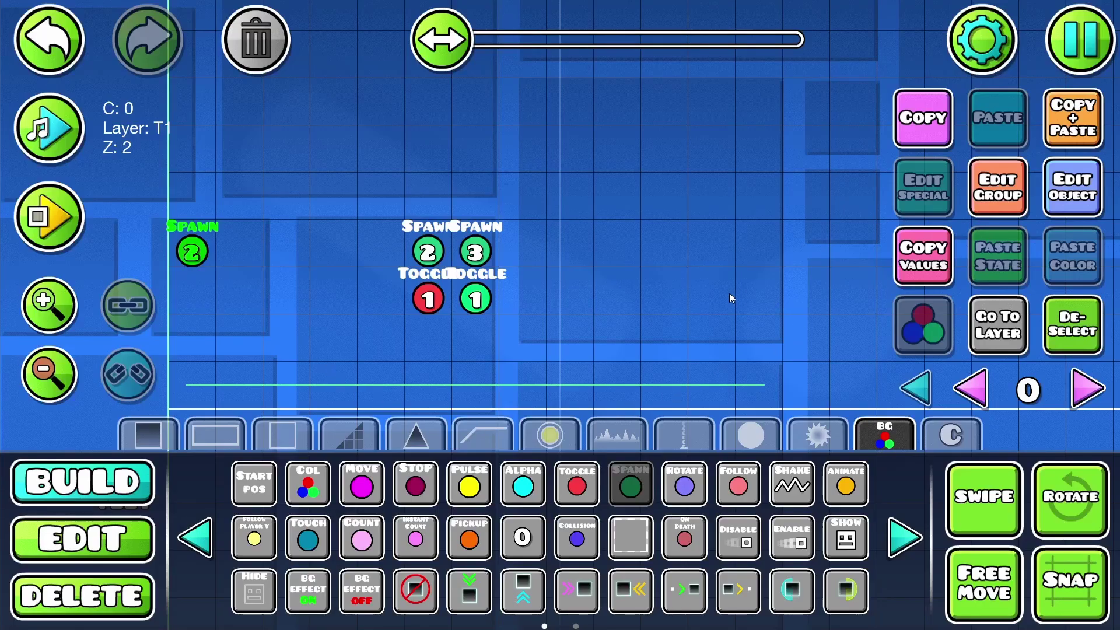
click(1073, 192)
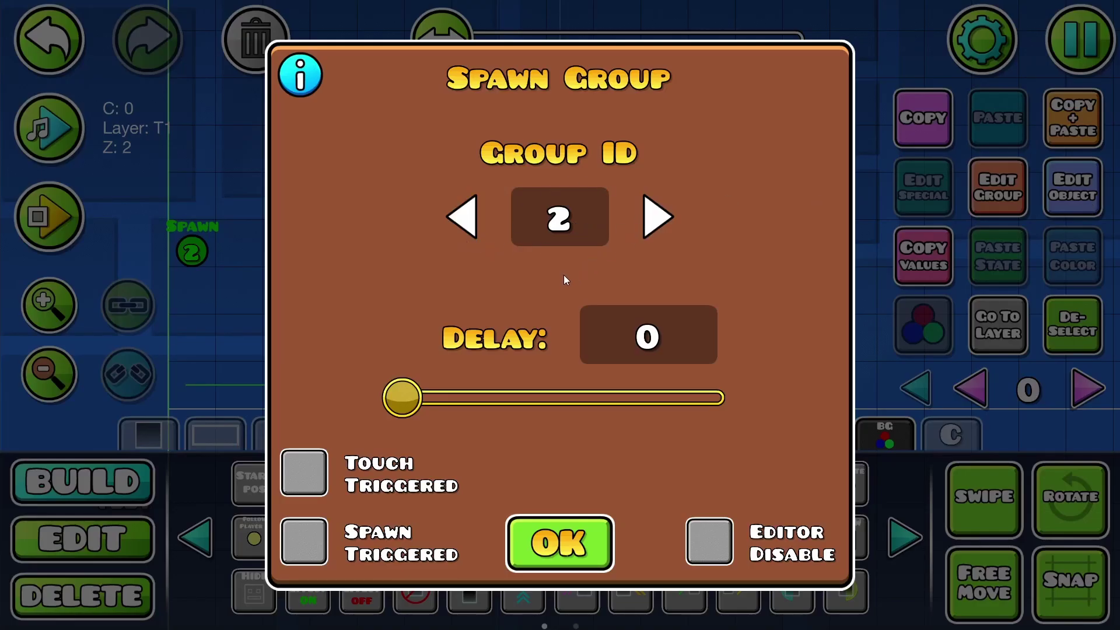
click(564, 539)
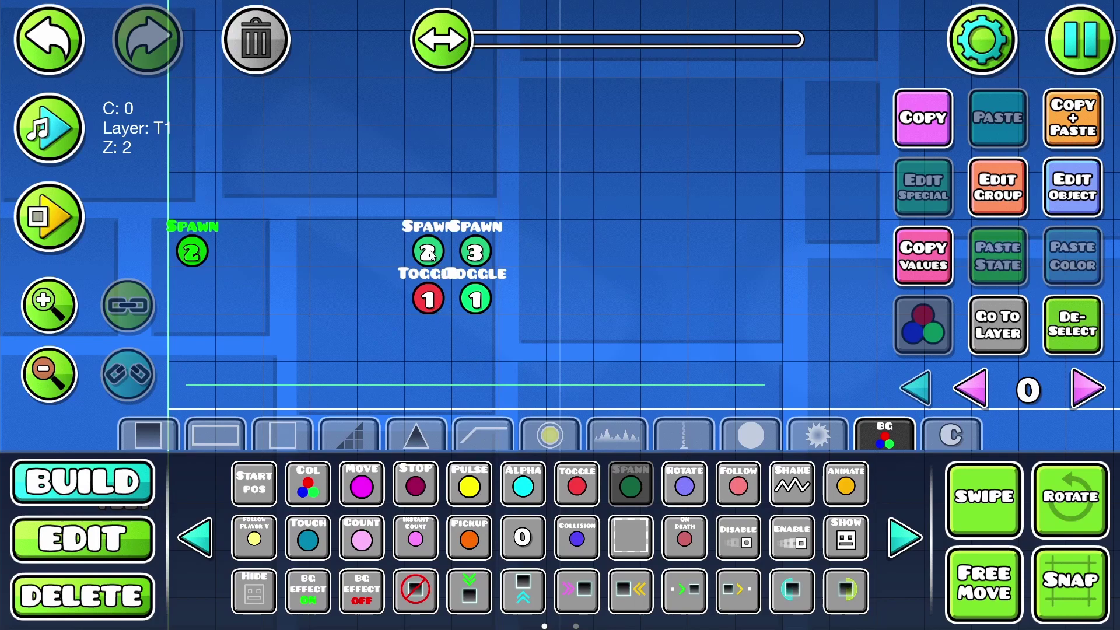
- Playtest the level in the editor to watch the Spawn–Toggle loop act on the block, and stop the playtest
key(2)
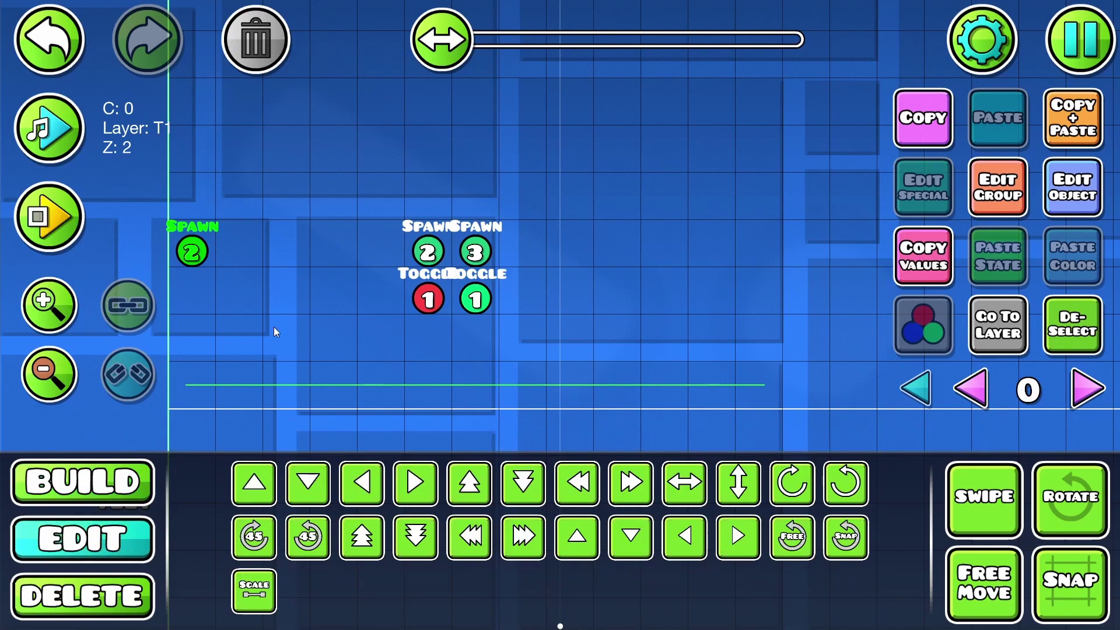
key(Return)
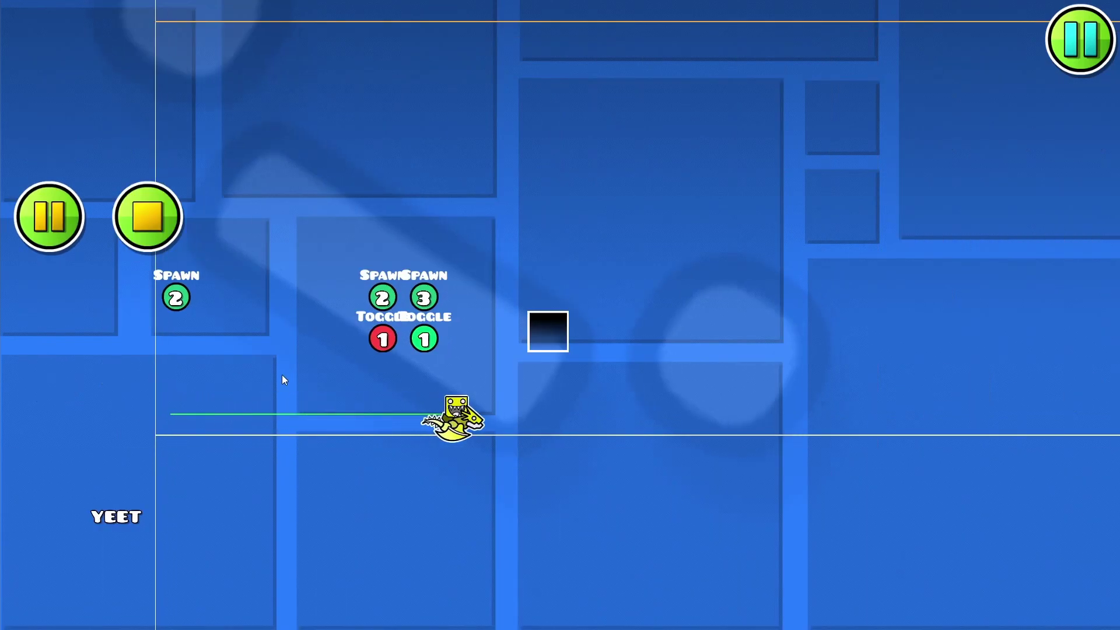
click(149, 244)
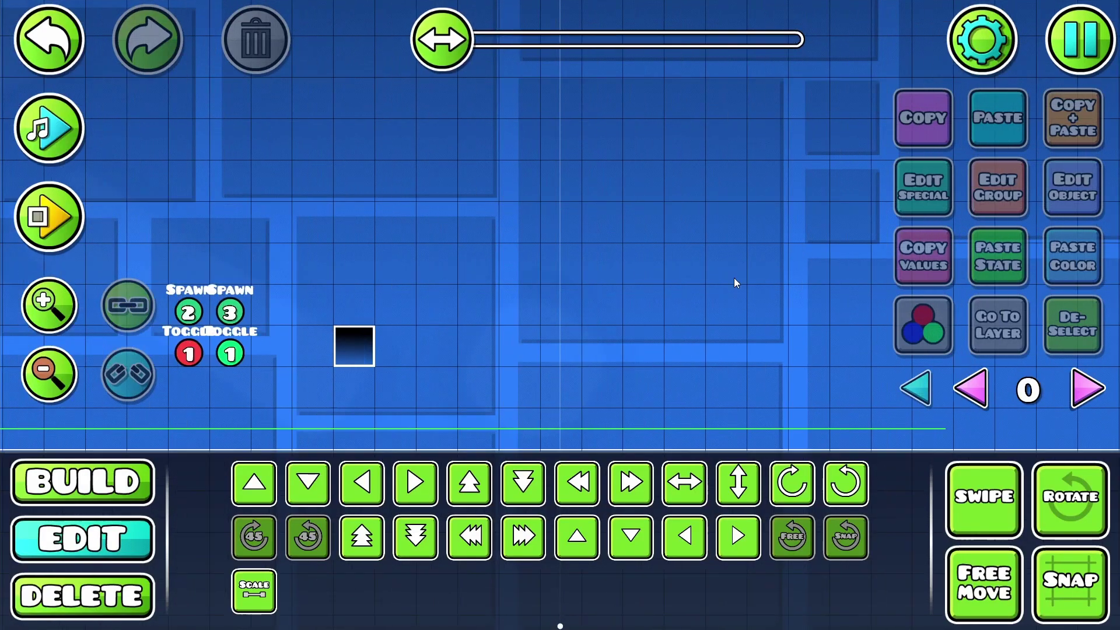
- Move the block ten grid squares further along the level, away from the looping triggers
click(457, 337)
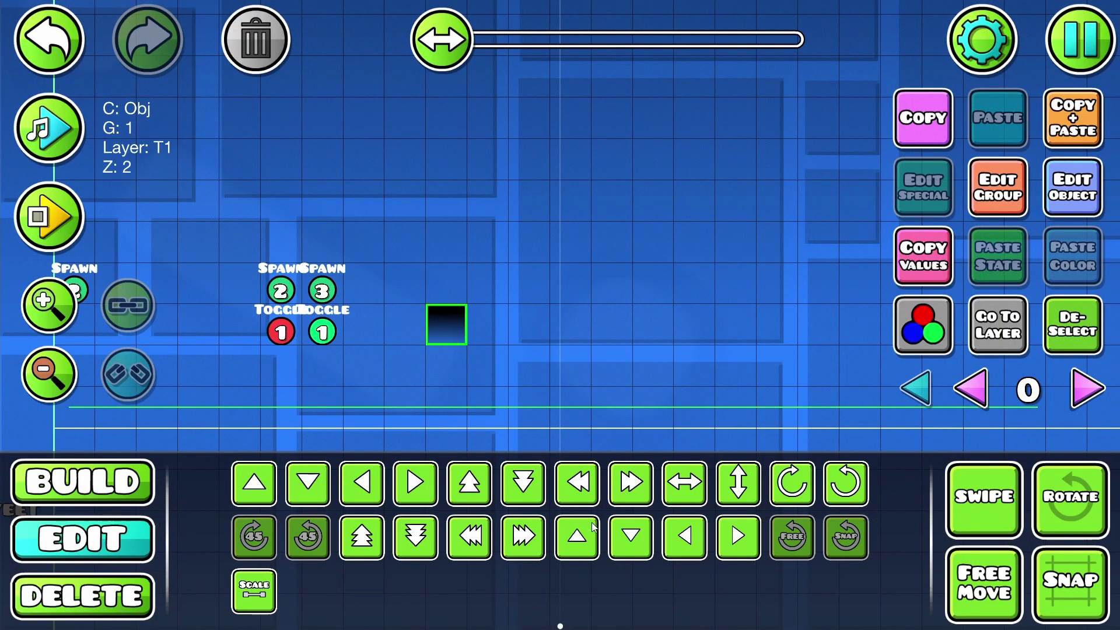
click(528, 537)
click(528, 537)
drag(634, 350, 485, 325)
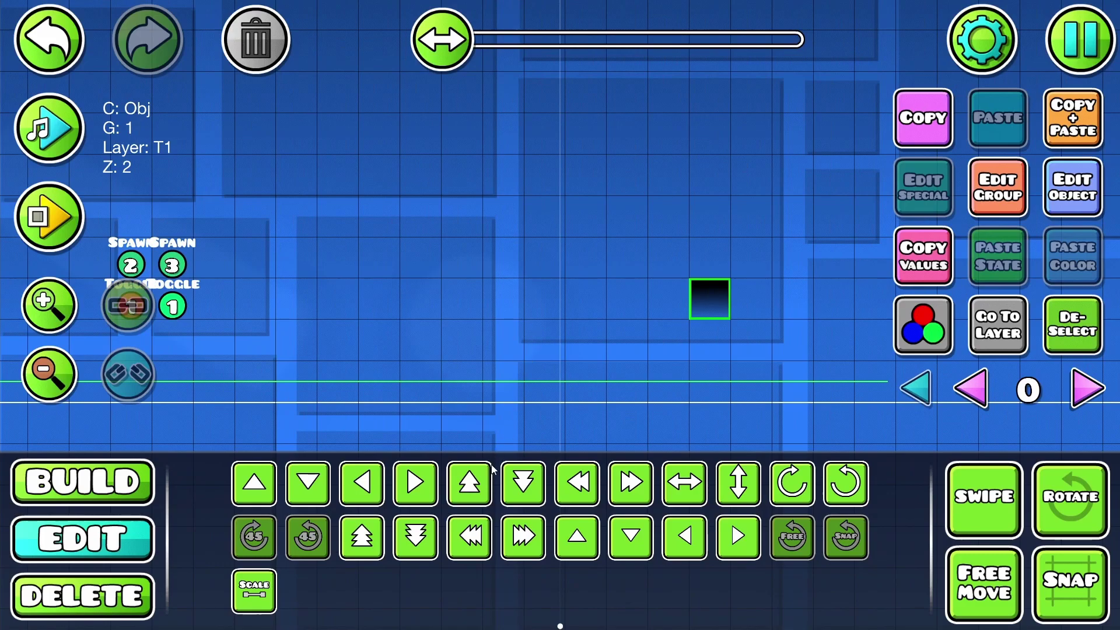
- Save and play the full level to watch the looping block, and return to the editor
click(1080, 39)
click(746, 223)
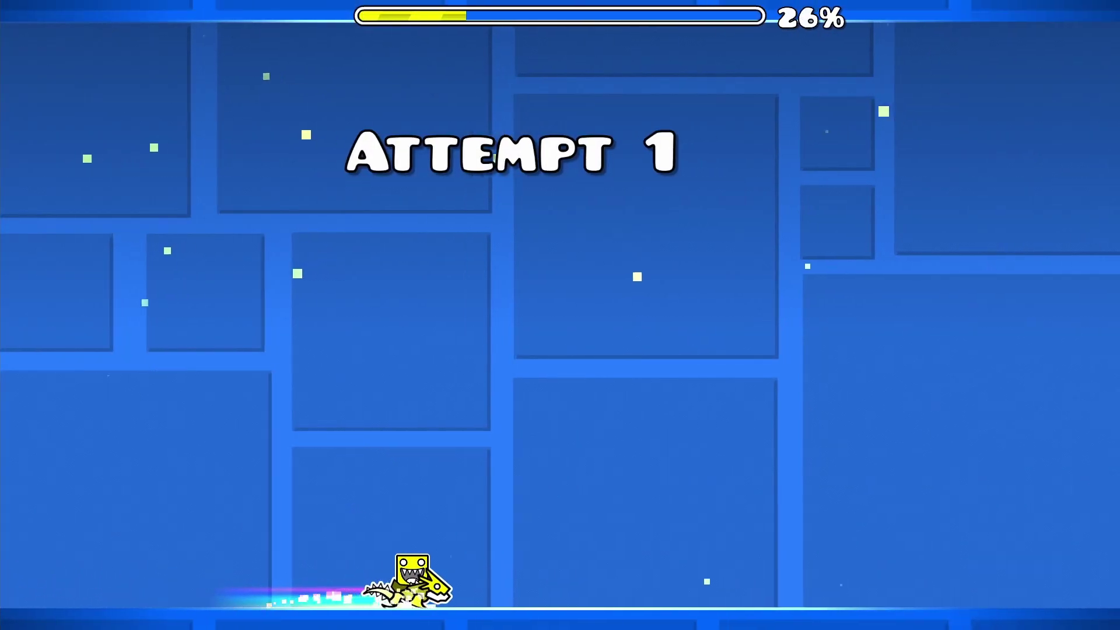
key(space)
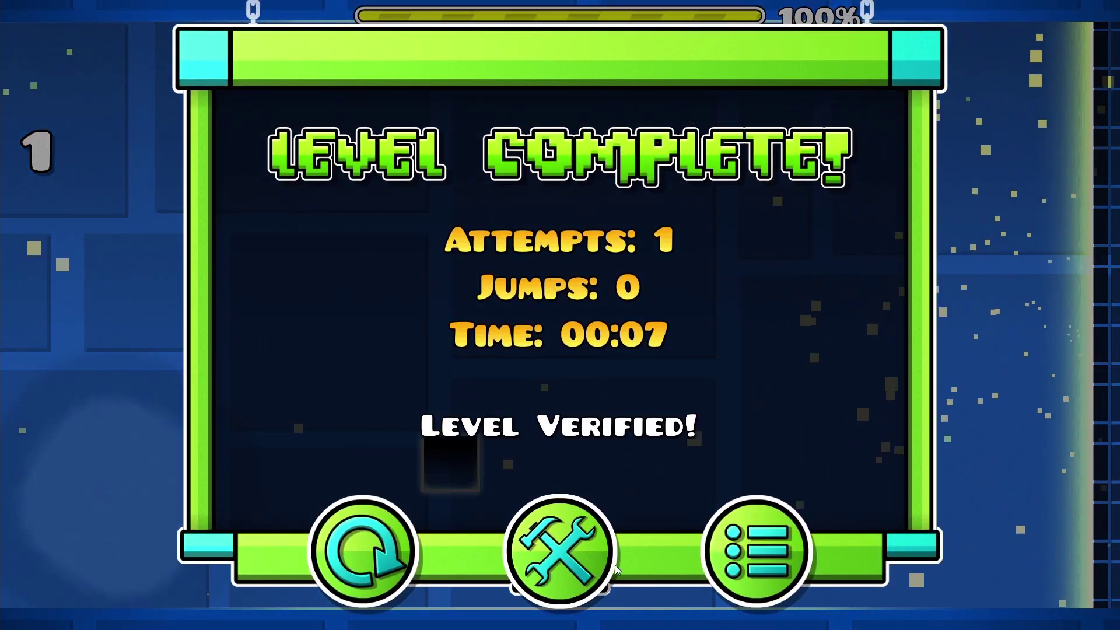
click(540, 519)
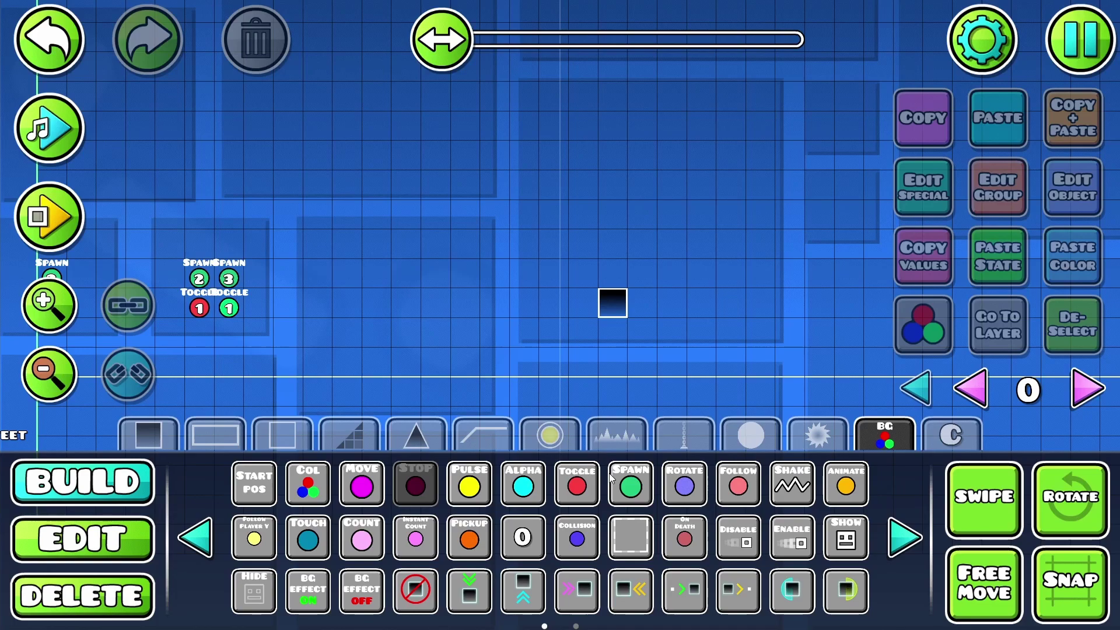
- Place a Stop trigger between the looping trigger pairs and the block, and deselect it
click(471, 266)
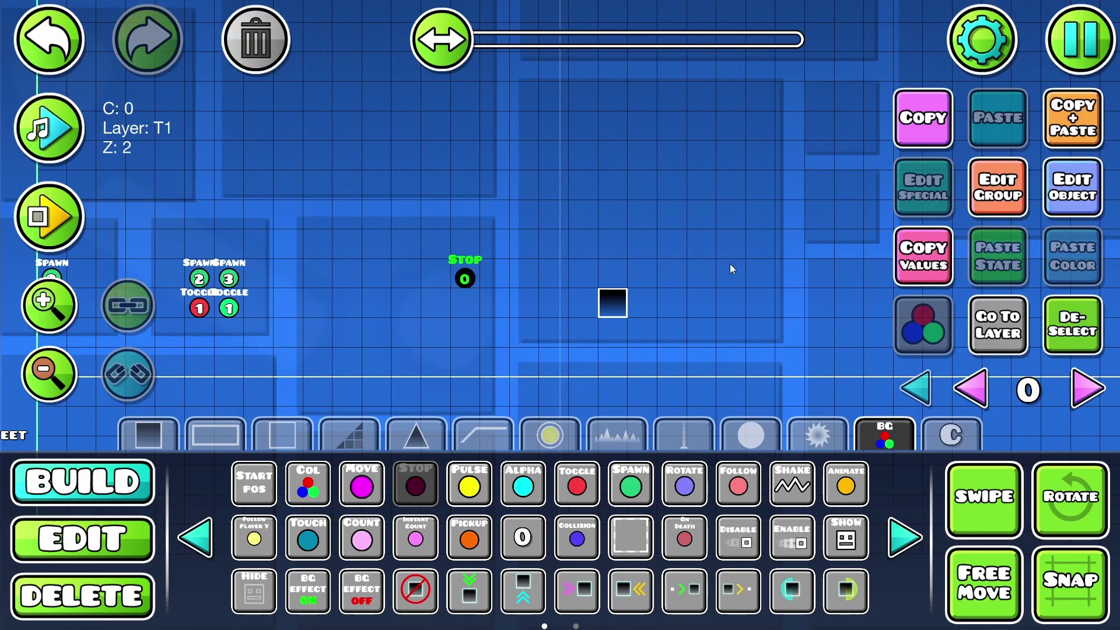
key(2)
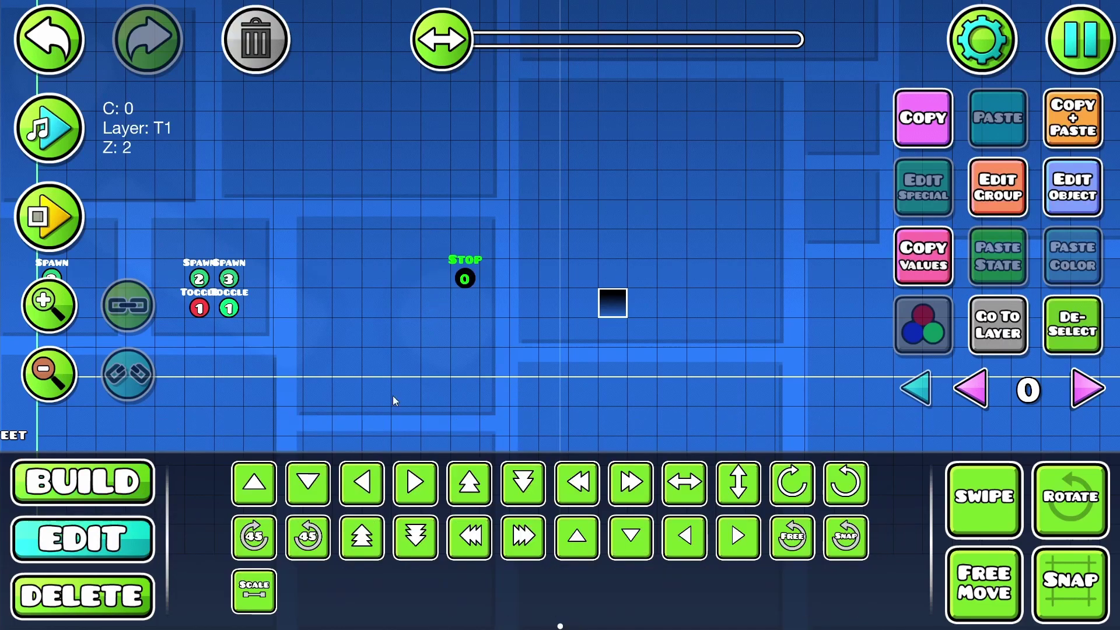
drag(501, 186, 405, 166)
drag(423, 228, 203, 223)
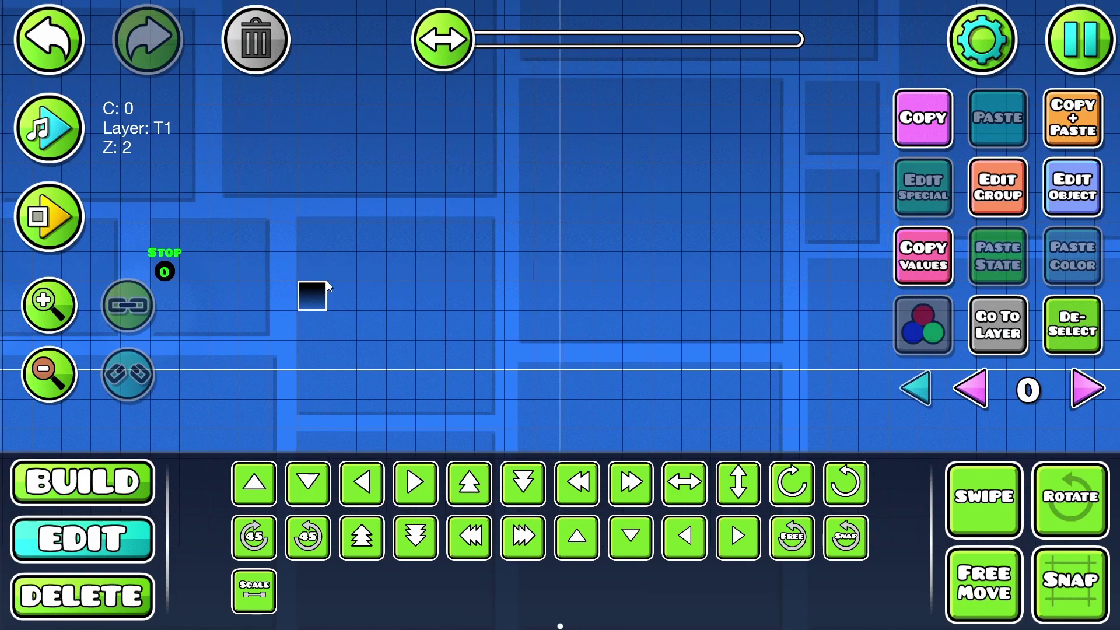
drag(308, 289, 567, 217)
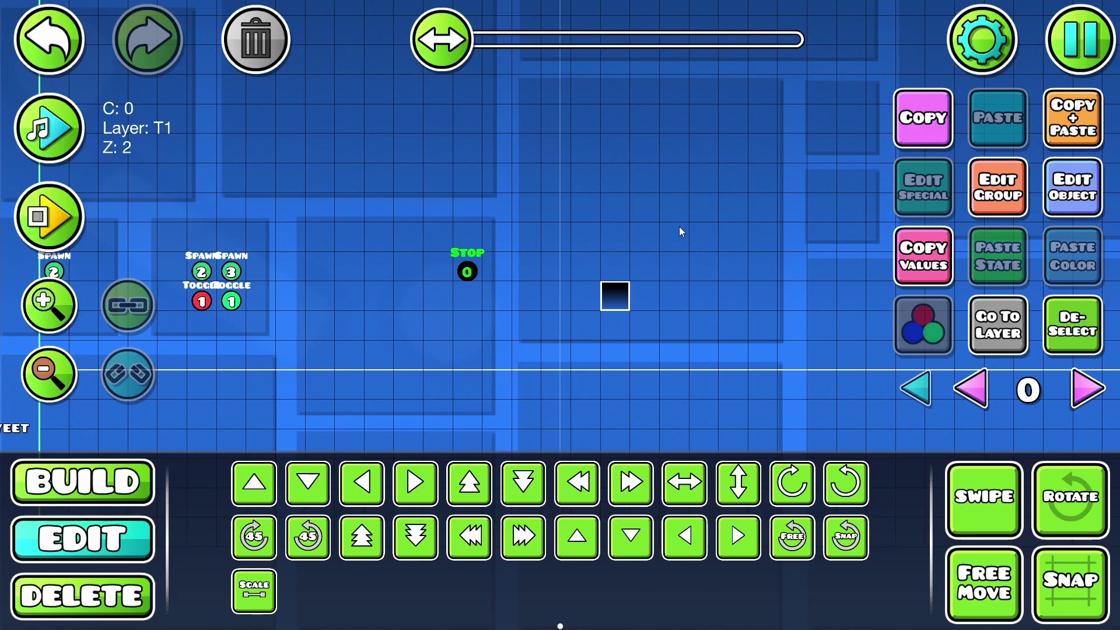
drag(482, 255, 496, 259)
scroll(495, 254, left, 2)
click(63, 305)
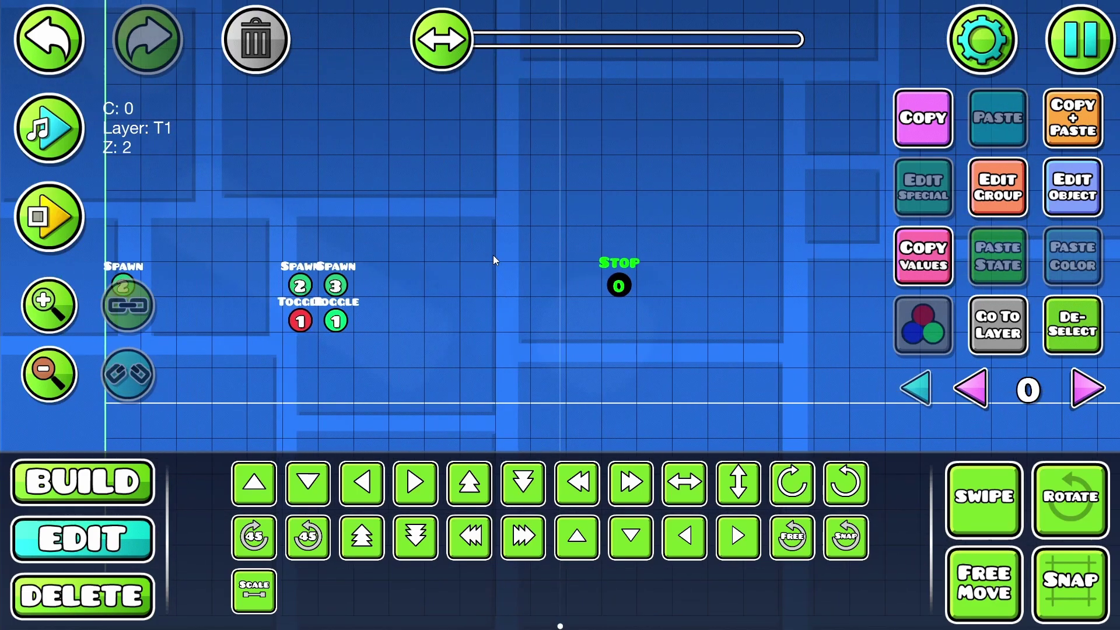
click(1066, 320)
- Add the next free group ID, 4, to all four looping Spawn and Toggle triggers, and deselect them
scroll(573, 327, left, 2)
click(977, 510)
drag(427, 200, 289, 341)
click(963, 185)
click(310, 228)
click(805, 231)
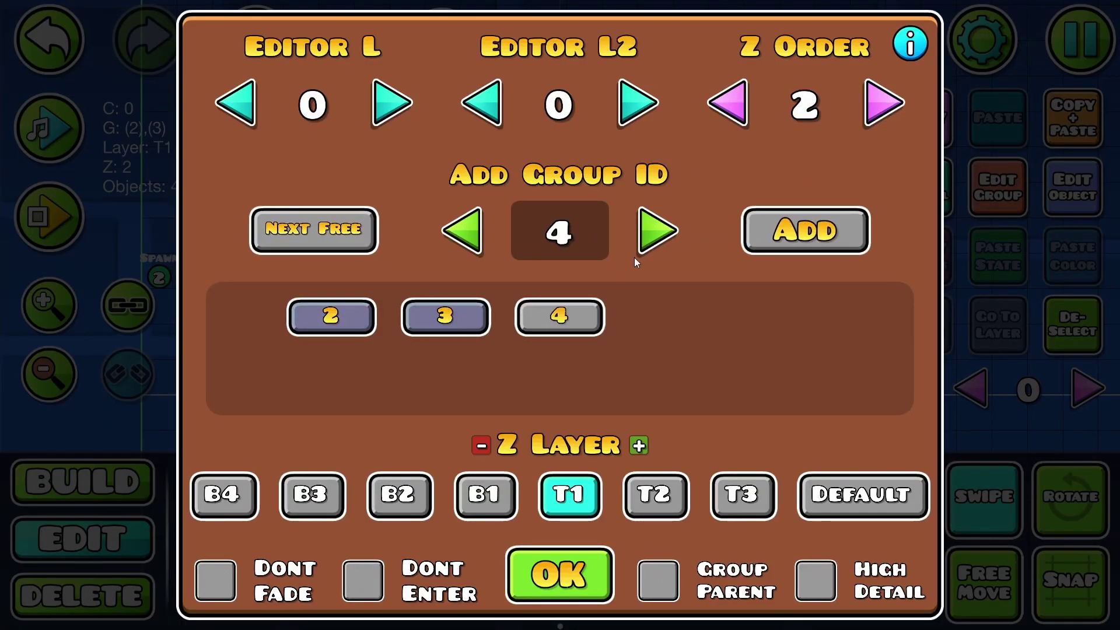
click(561, 573)
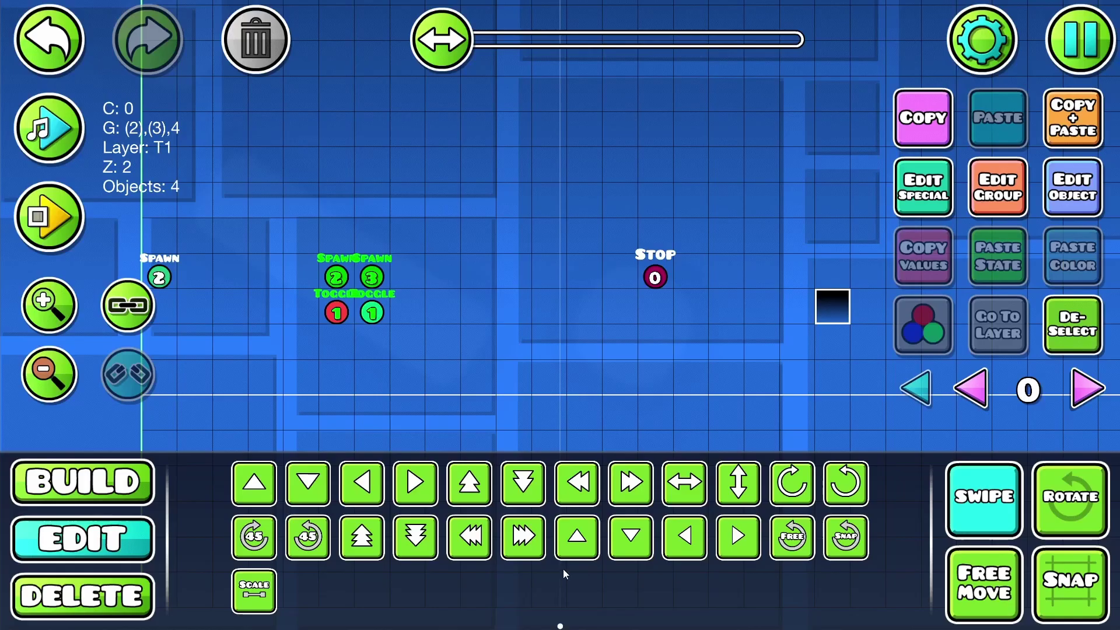
click(1081, 312)
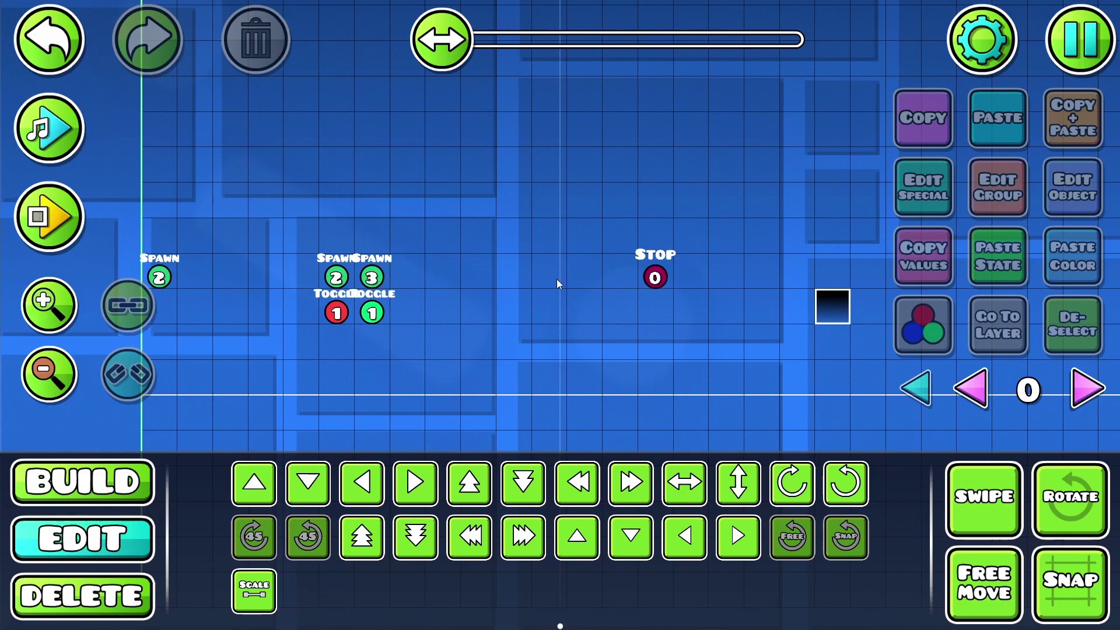
- Set the Stop trigger's Group ID to 4
click(654, 278)
drag(534, 195, 441, 208)
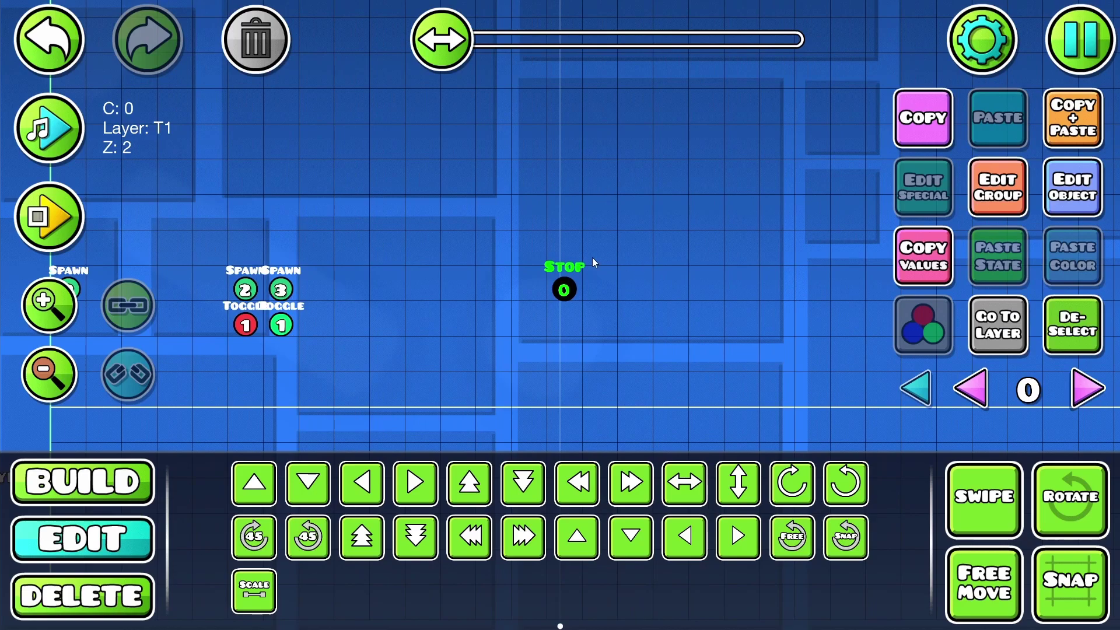
drag(699, 208, 642, 205)
click(1060, 187)
click(658, 295)
click(658, 295)
click(658, 295)
click(658, 295)
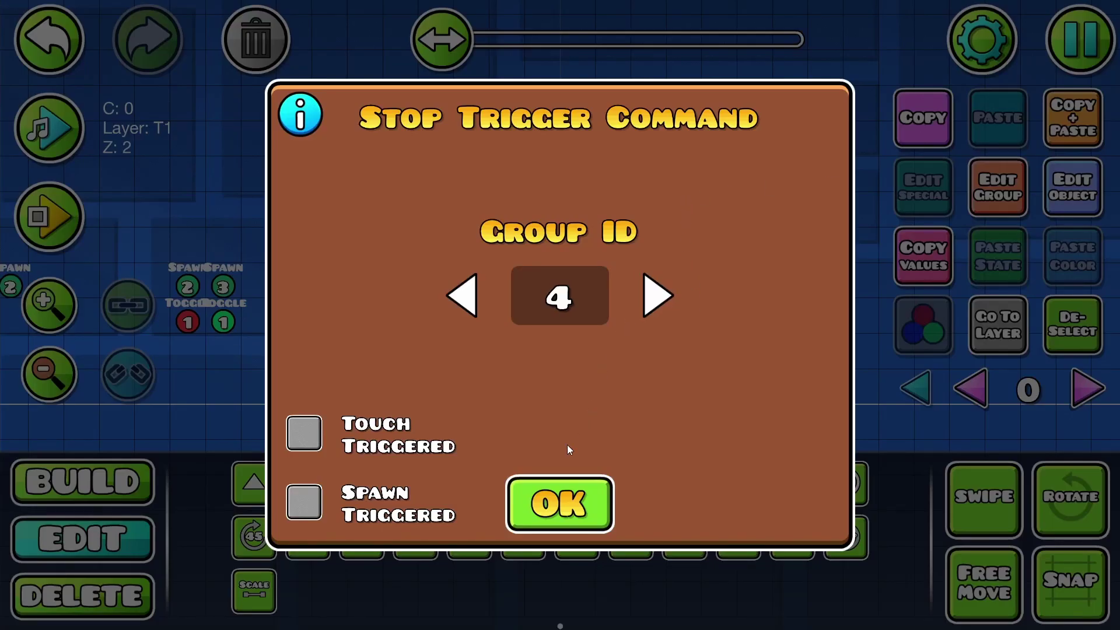
click(559, 503)
- Save and play the level to test the Stop trigger on the looping block
drag(302, 316, 513, 282)
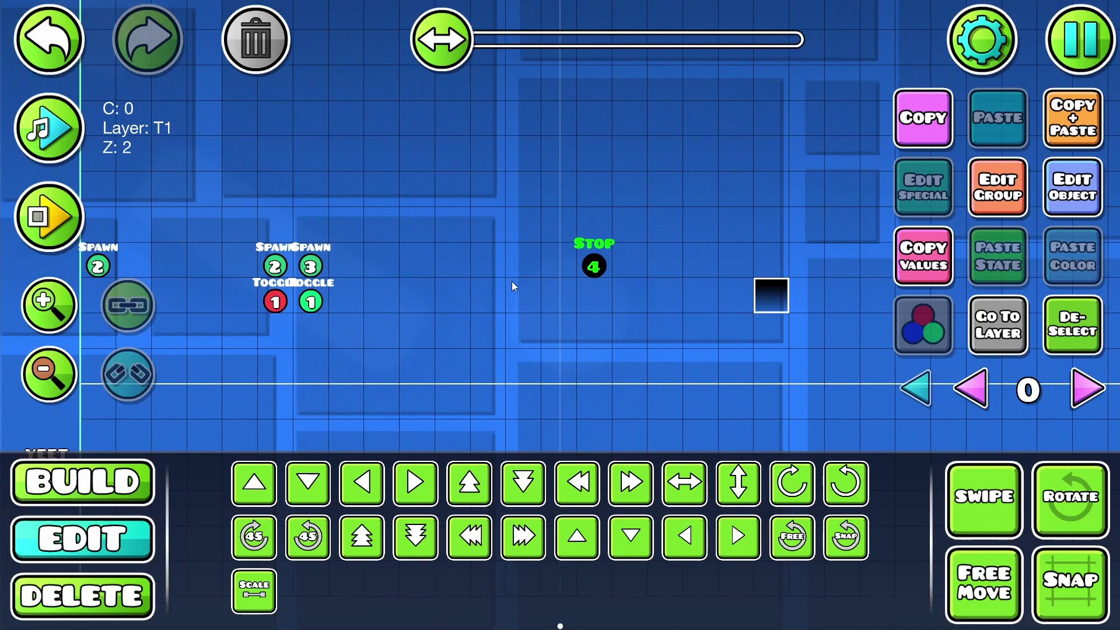
click(1080, 40)
click(559, 233)
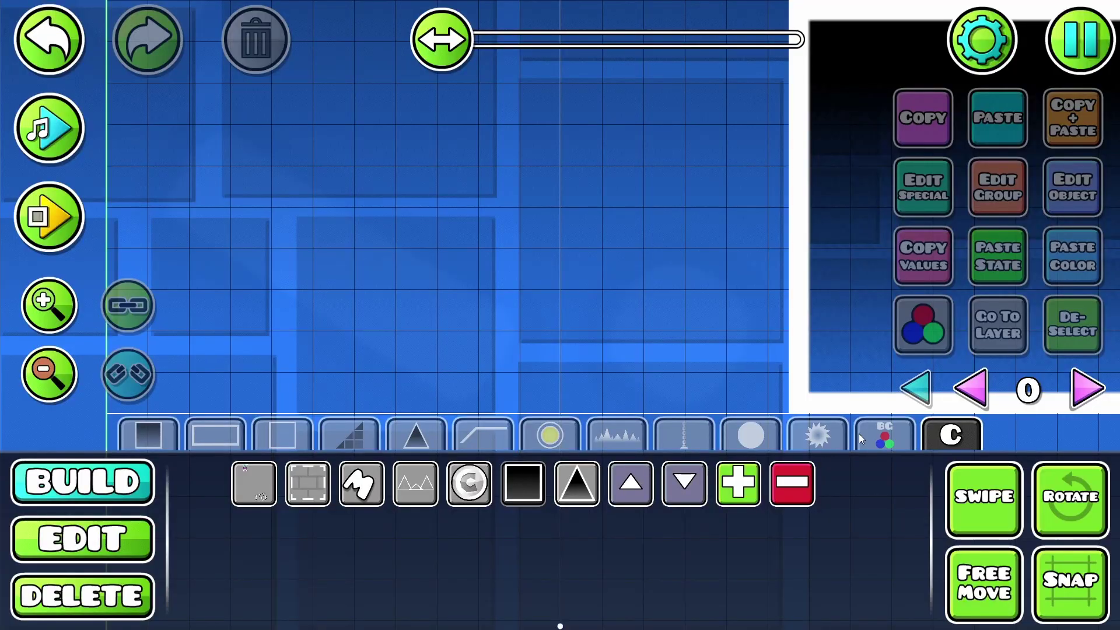
- Place an On Death trigger near the level start and move it down one grid square
click(863, 434)
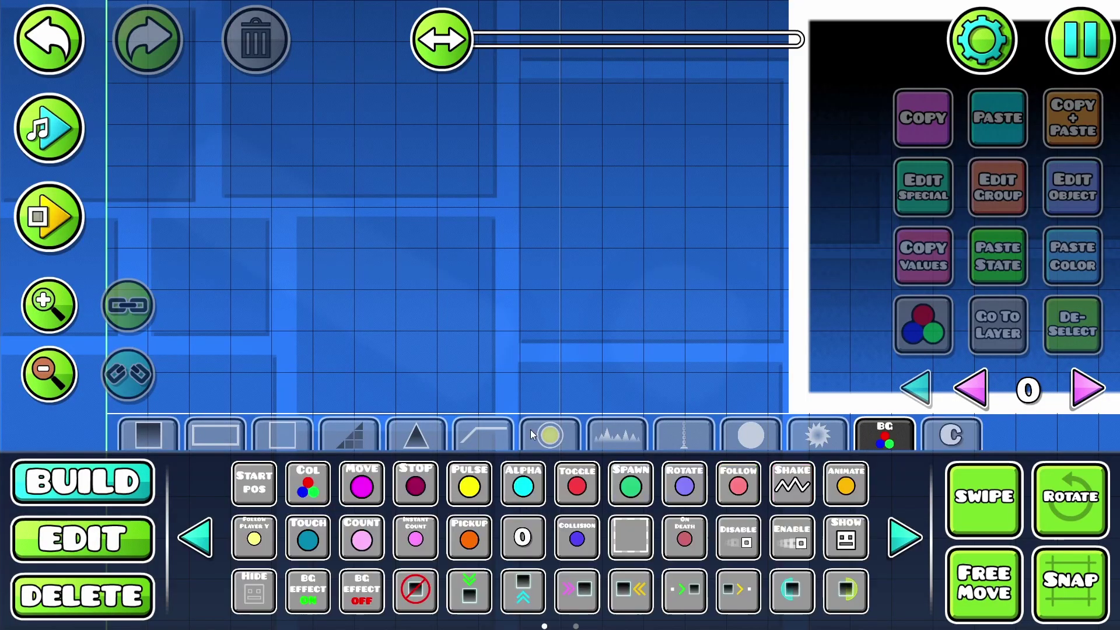
click(684, 538)
click(433, 242)
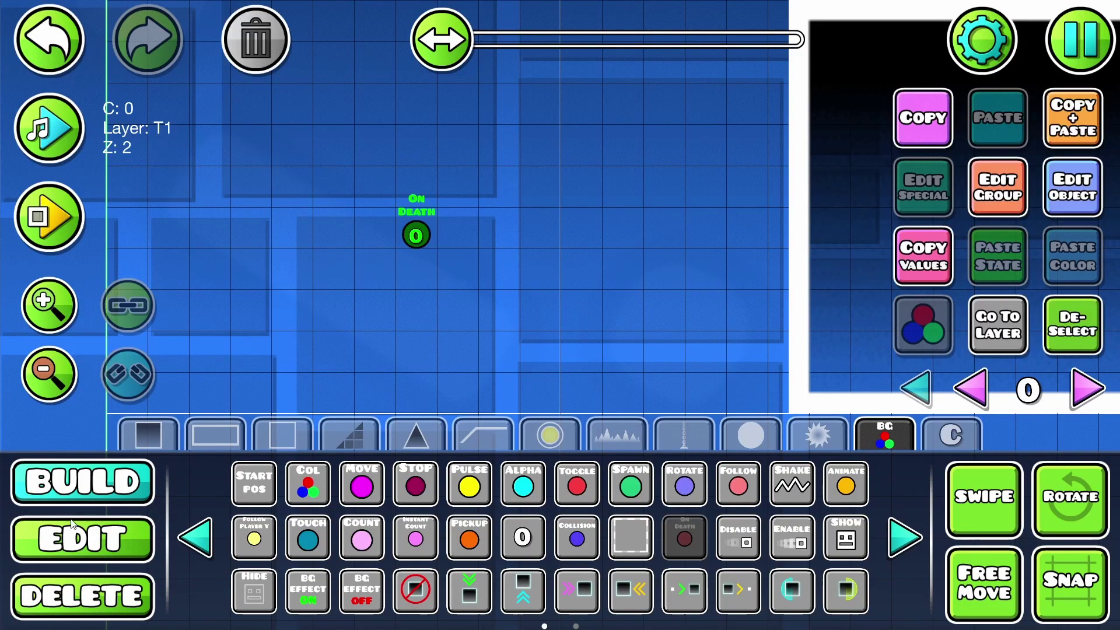
click(82, 538)
drag(308, 373, 362, 334)
click(524, 476)
drag(566, 263, 468, 285)
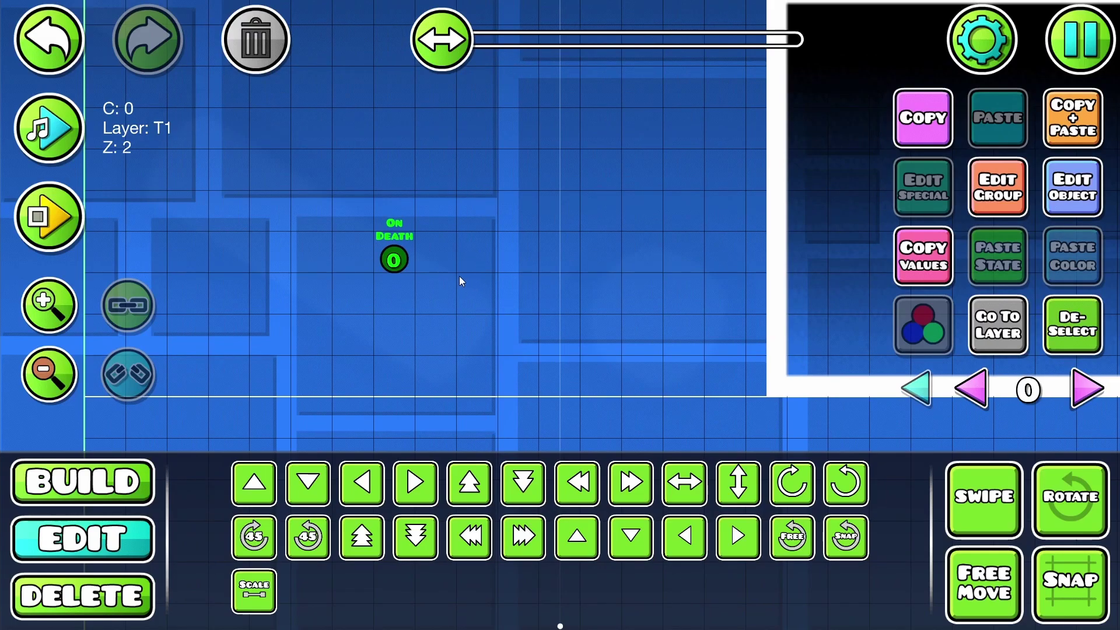
- Move the "MY IP ADDRESS" text up one grid square and left two grid squares
click(547, 226)
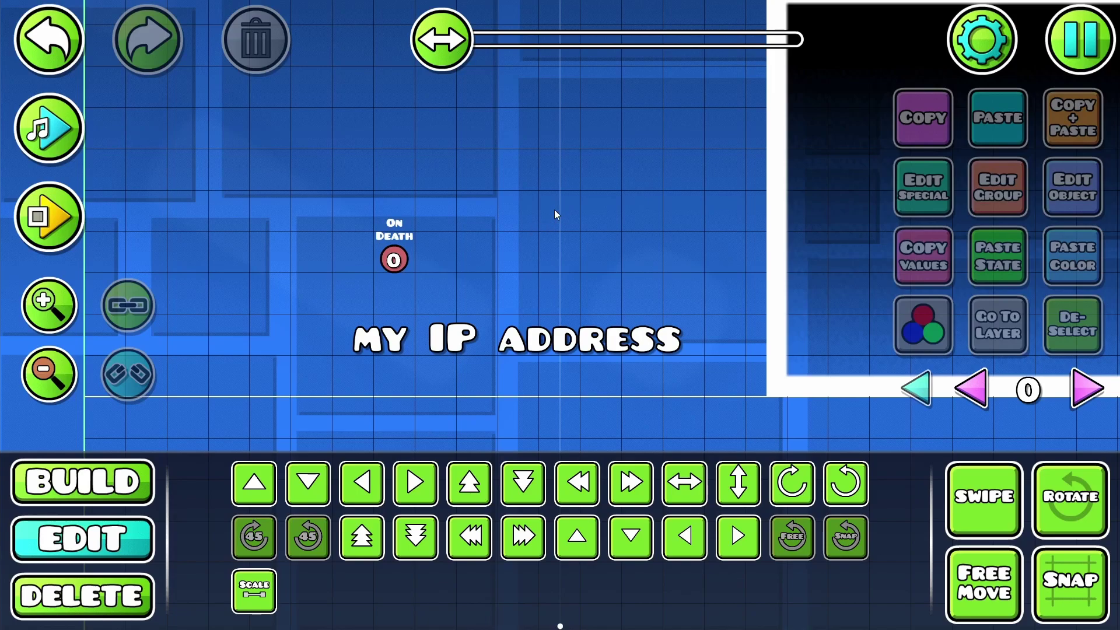
click(569, 350)
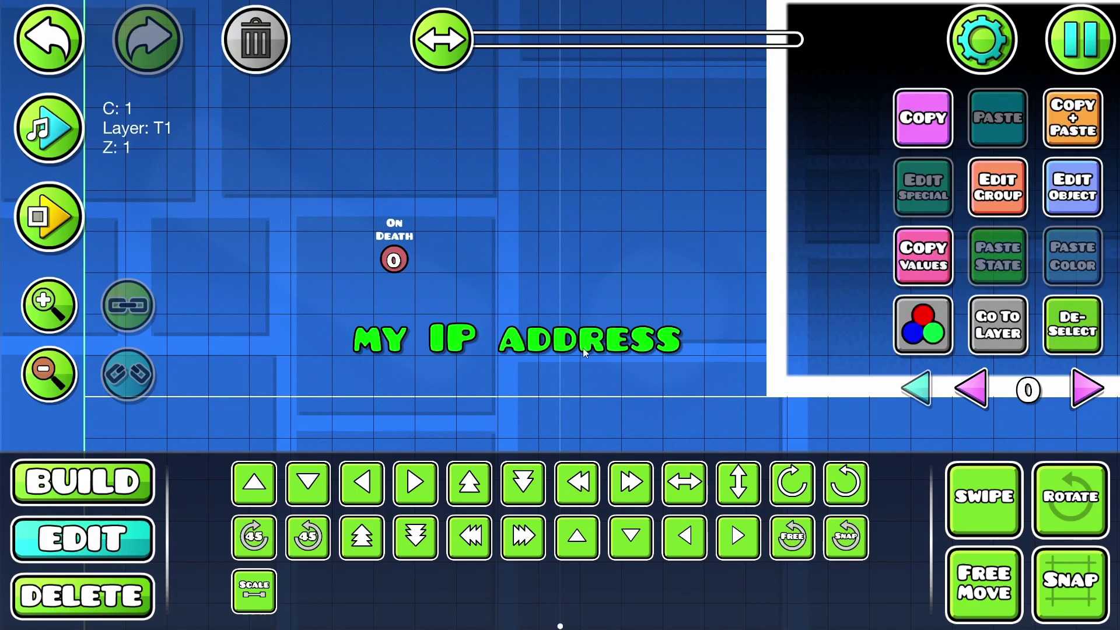
click(1102, 348)
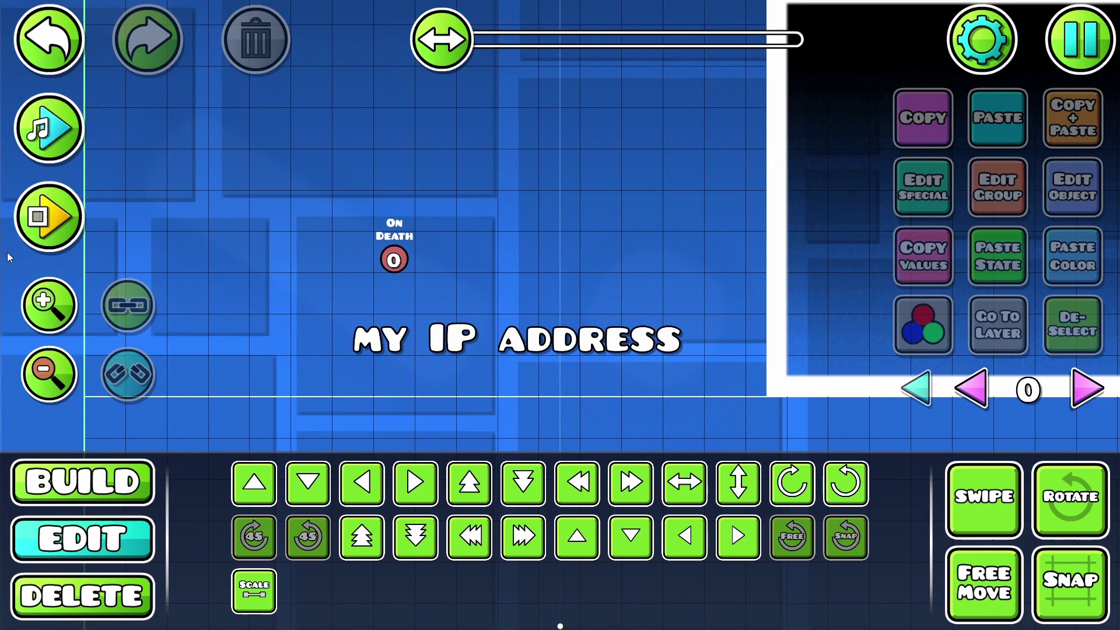
ctrl+scroll(534, 250, up, 1)
click(544, 355)
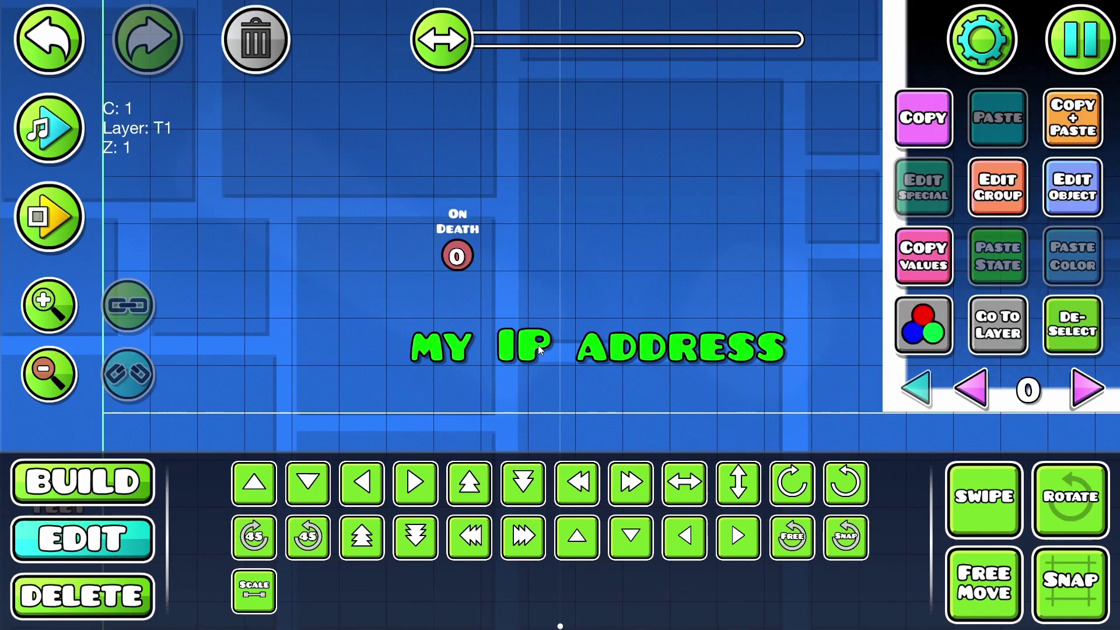
click(578, 484)
click(461, 480)
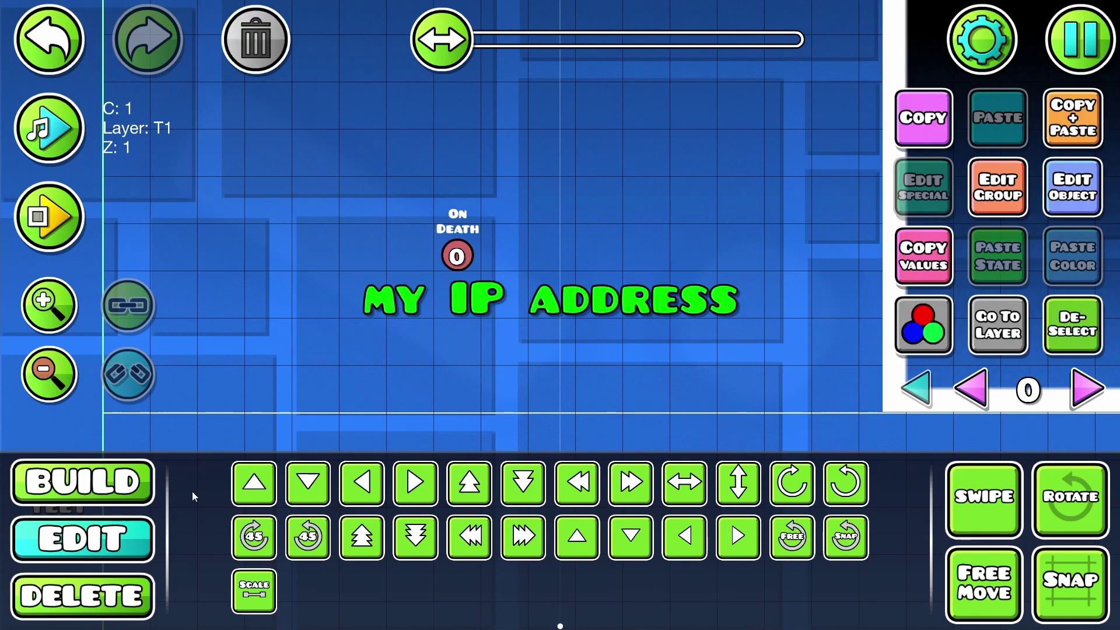
click(597, 488)
- Place a Move trigger above the "MY IP ADDRESS" text
click(82, 482)
click(890, 434)
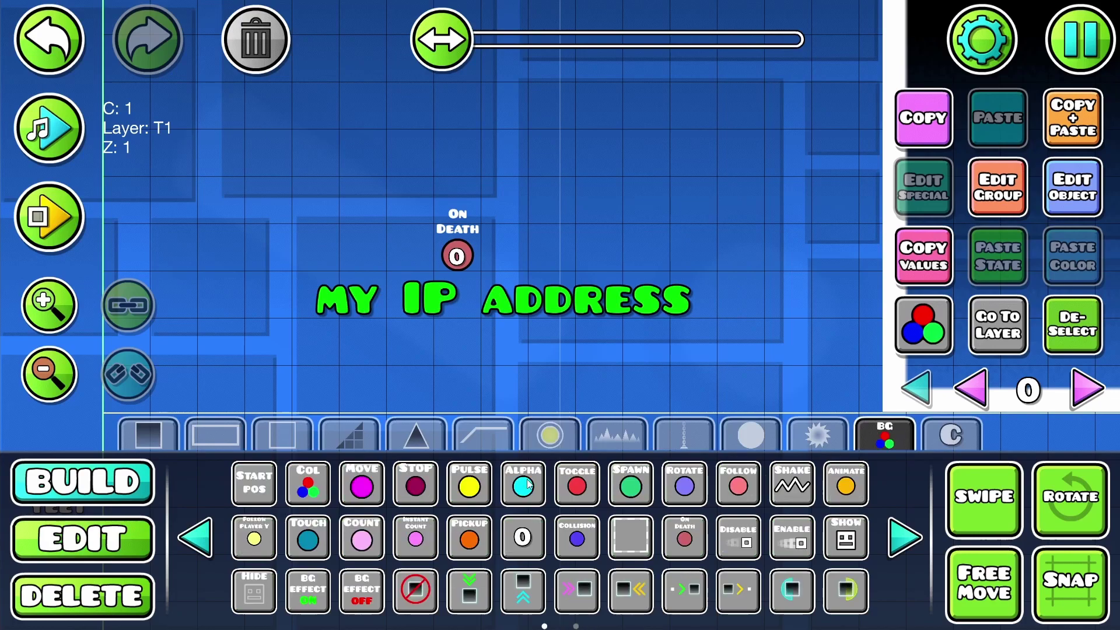
click(362, 486)
click(506, 161)
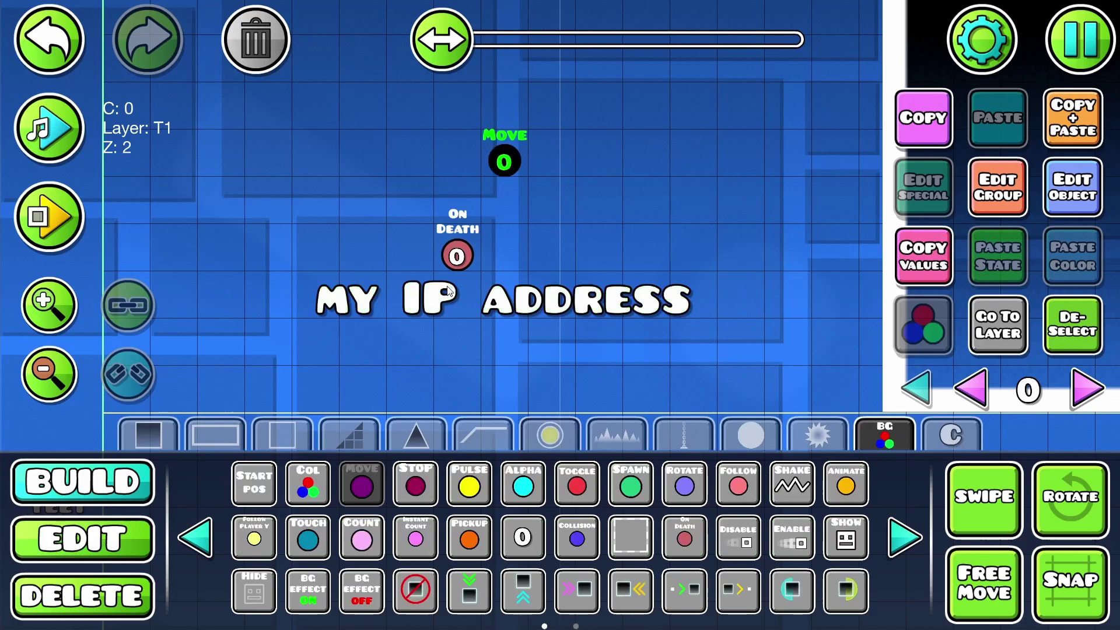
click(82, 538)
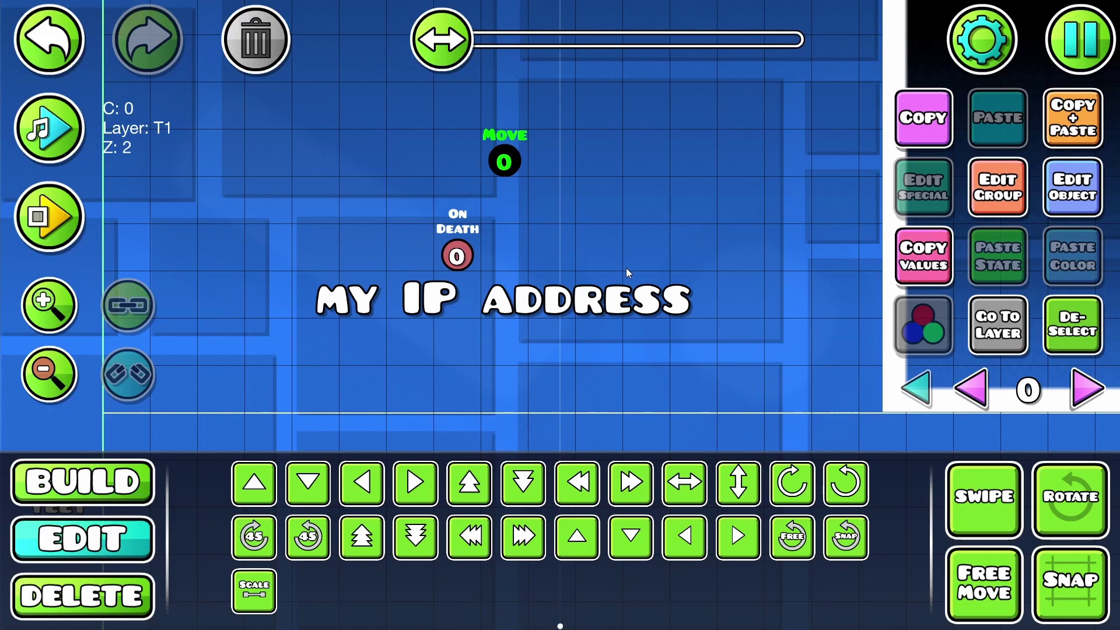
- Move the On Death trigger to before the level's start line and up two grid squares, level with the Move trigger, and deselect it
click(457, 255)
drag(278, 156, 364, 185)
click(474, 531)
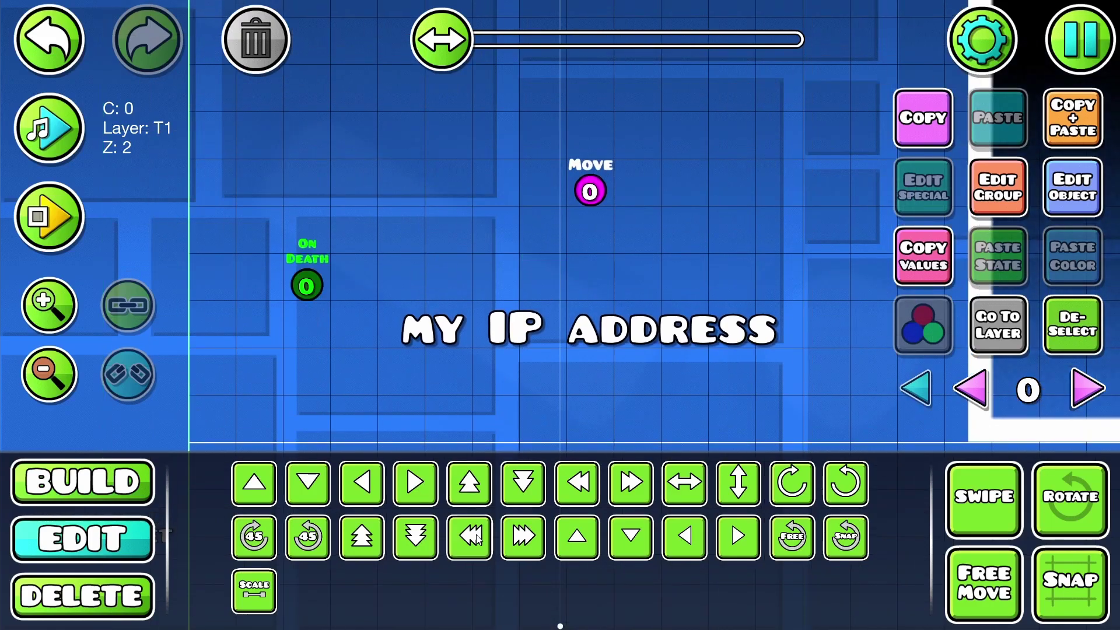
click(477, 534)
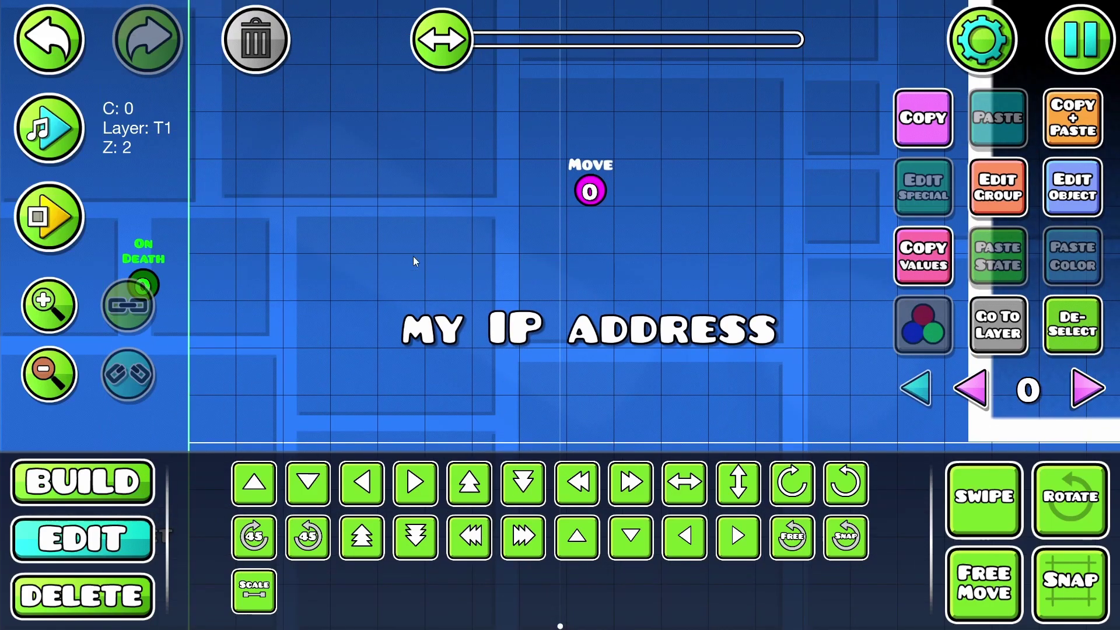
click(470, 484)
click(470, 483)
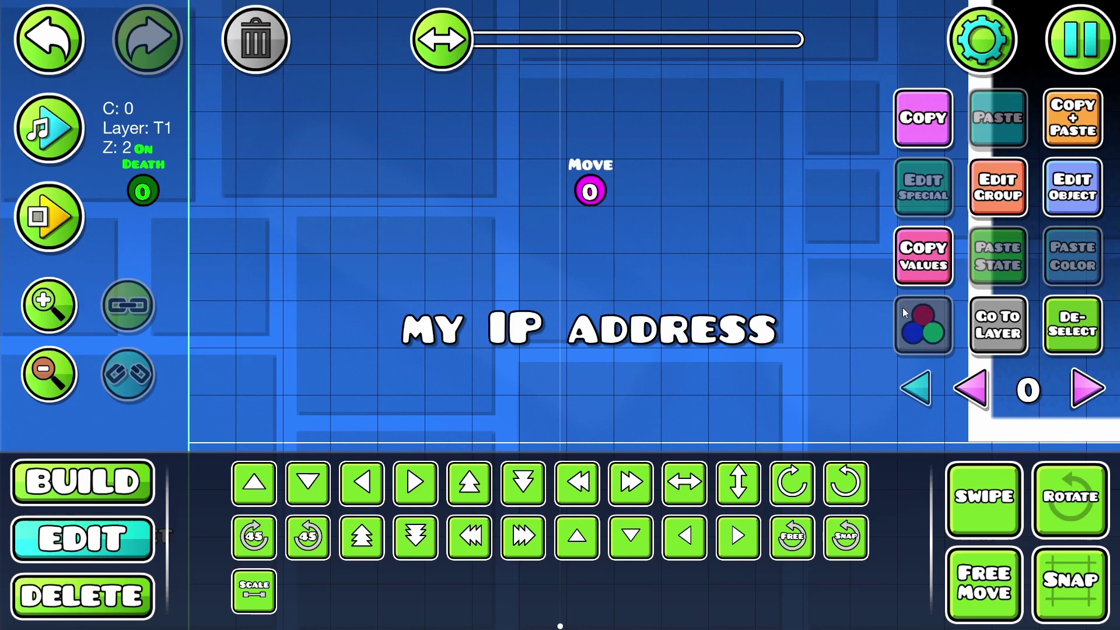
click(1072, 330)
- Set the On Death trigger's Group ID to 1 and enable Activate Group
drag(439, 281, 391, 299)
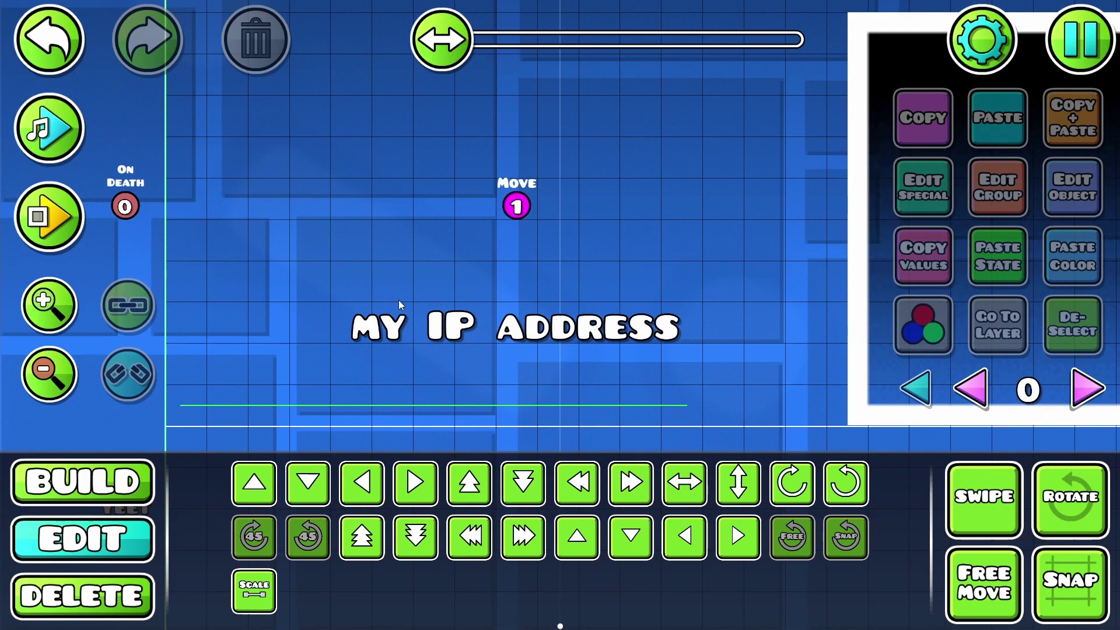
click(586, 328)
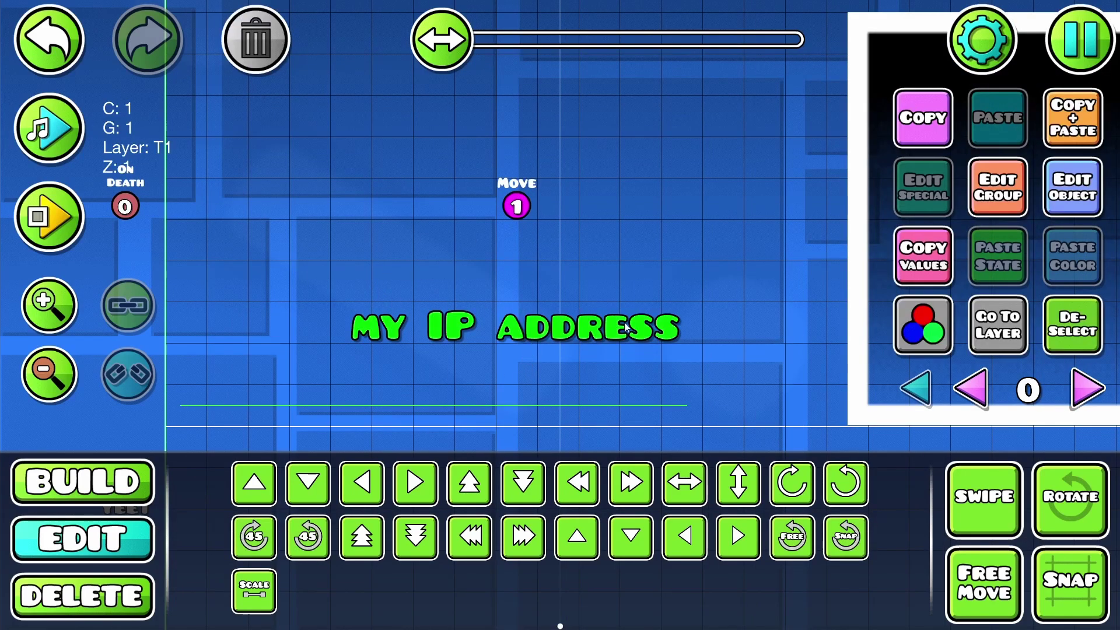
click(125, 201)
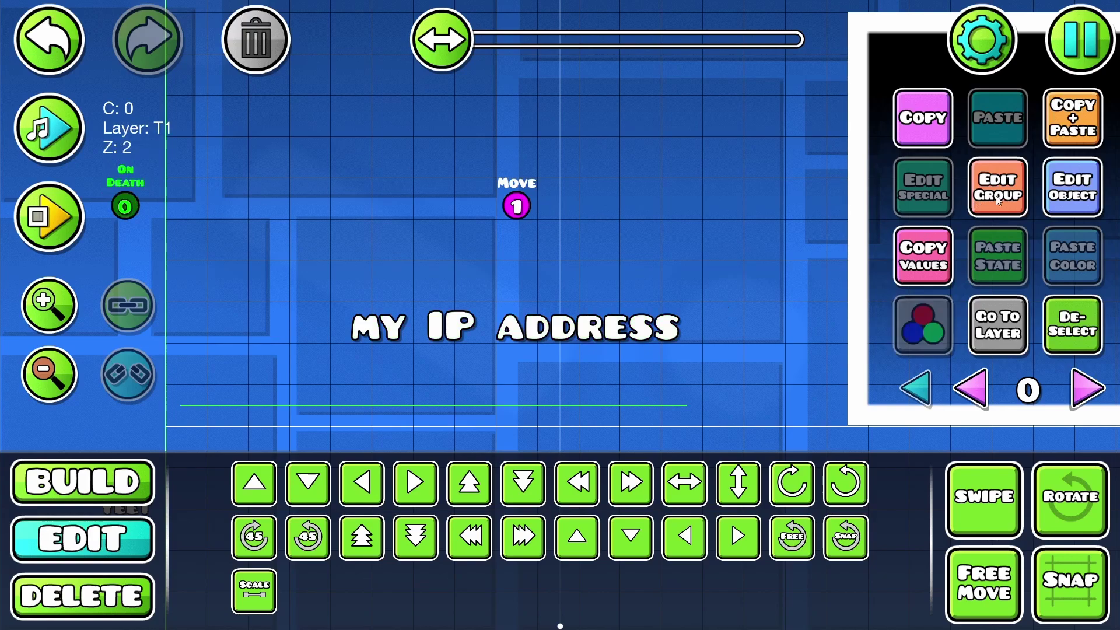
click(1073, 187)
click(660, 266)
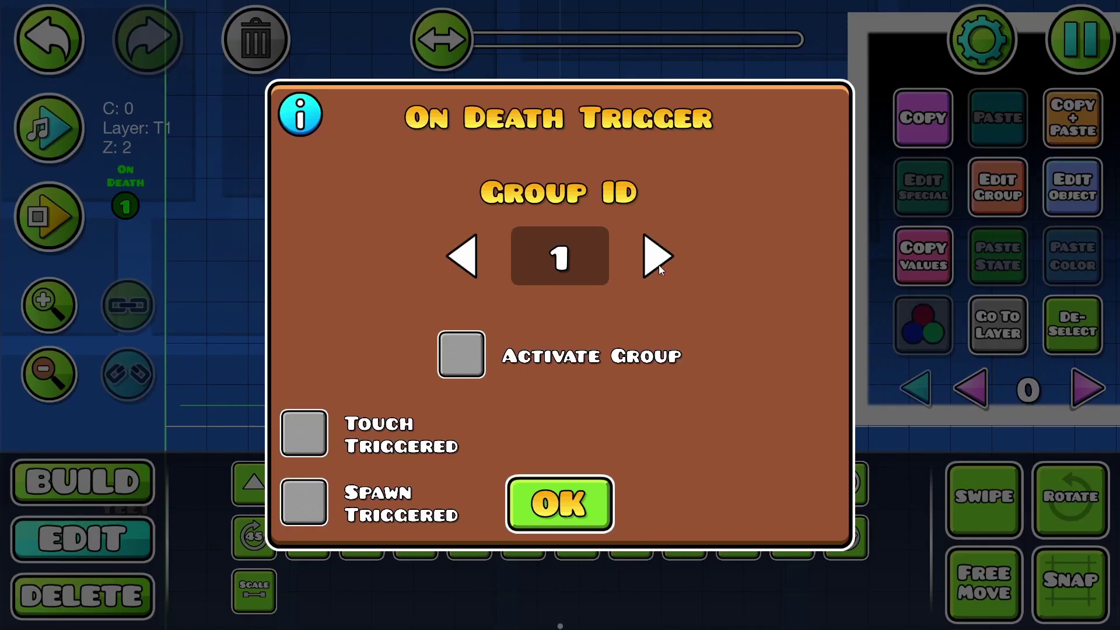
click(458, 350)
click(525, 513)
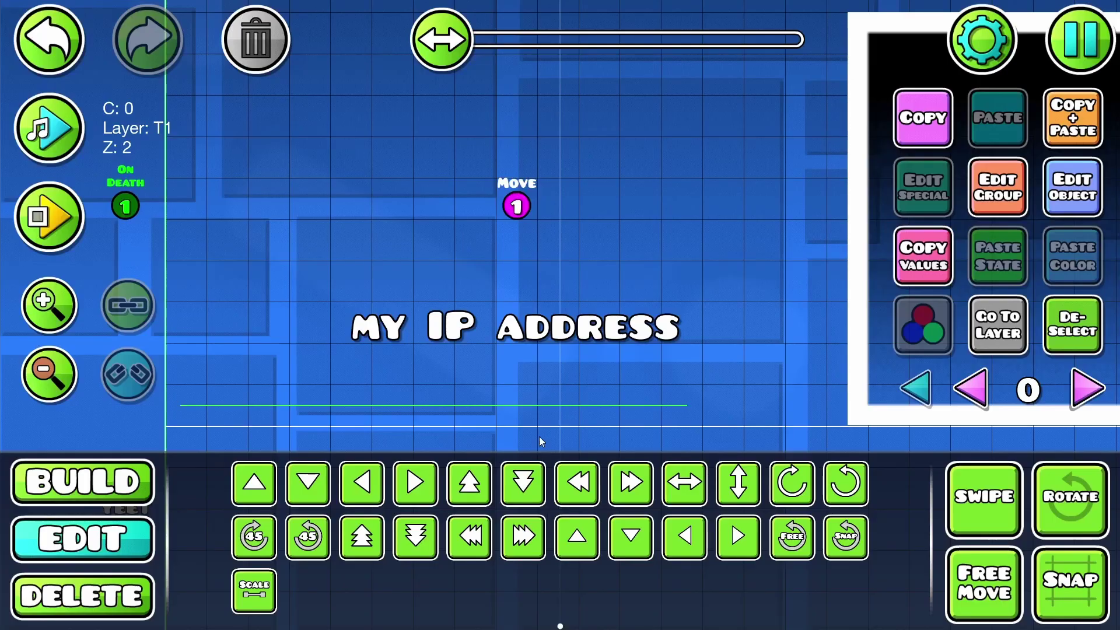
- Place a Toggle trigger near the On Death trigger and move it two grid squares left, before the start line
click(81, 481)
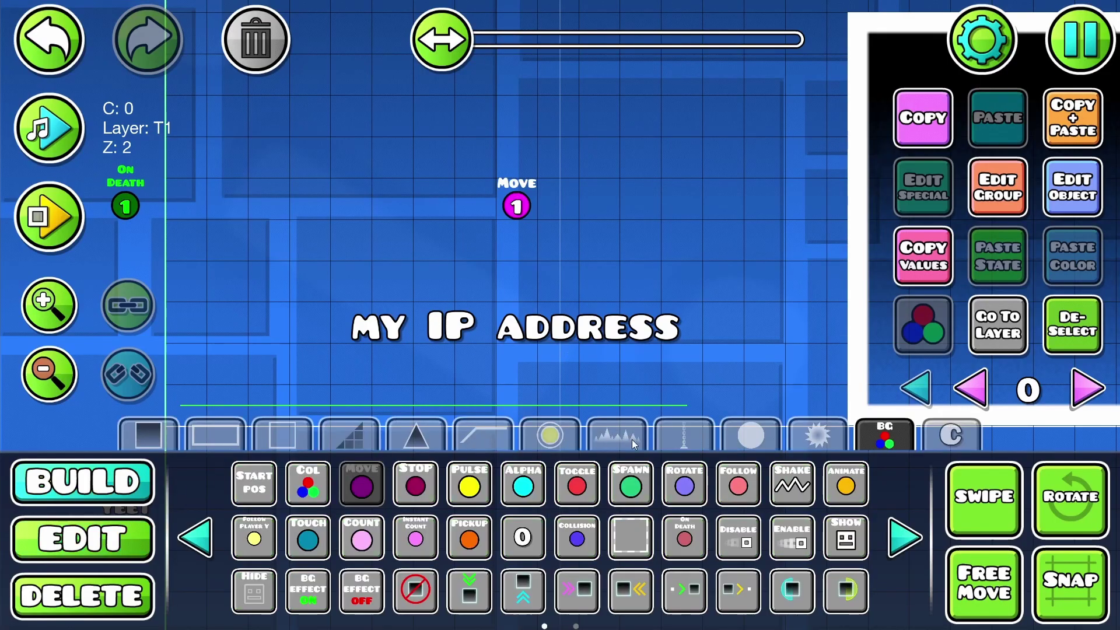
click(576, 484)
click(186, 166)
click(148, 519)
click(579, 485)
click(578, 485)
- Set the Toggle trigger's Group ID to 1 and deselect it
click(1062, 200)
click(657, 256)
click(559, 503)
drag(557, 272, 482, 254)
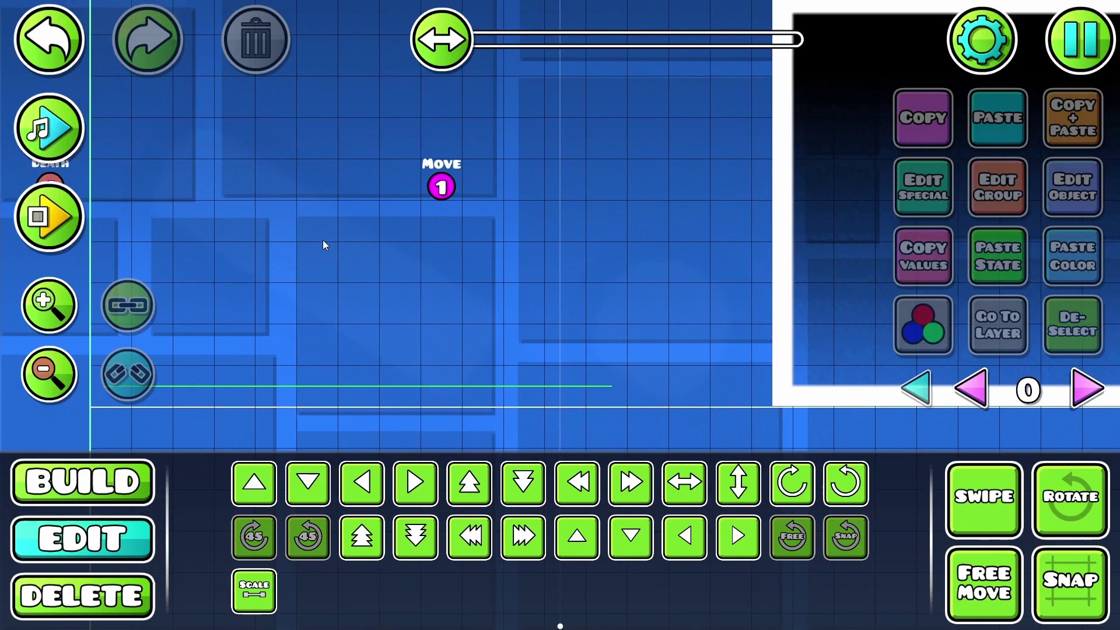
- Save and play the level to test the On Death trigger on the text
click(815, 173)
click(1056, 59)
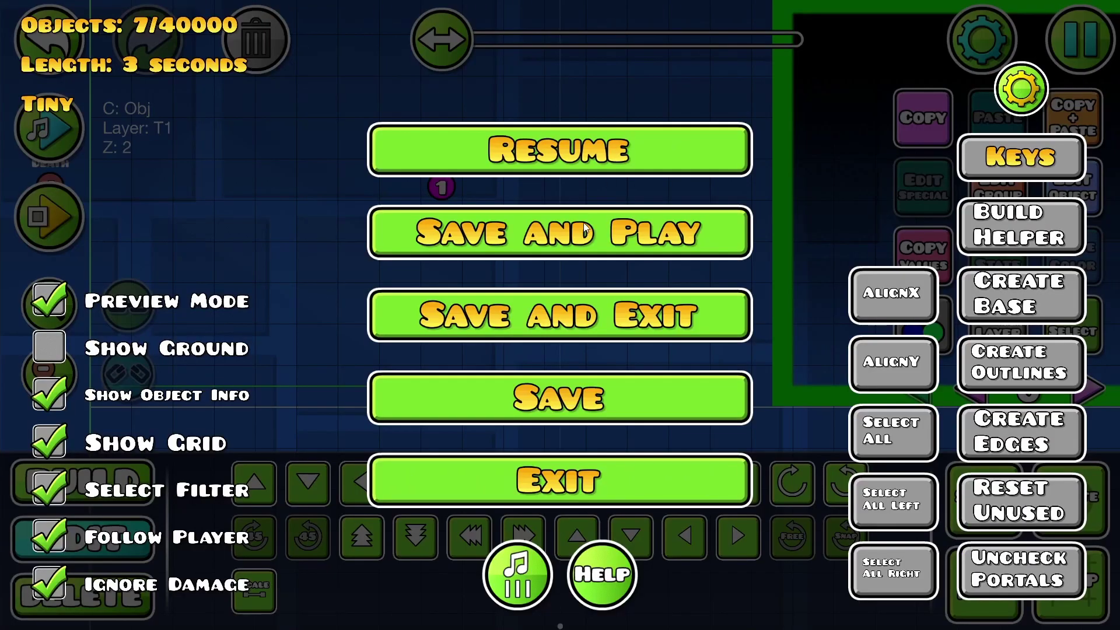
click(580, 221)
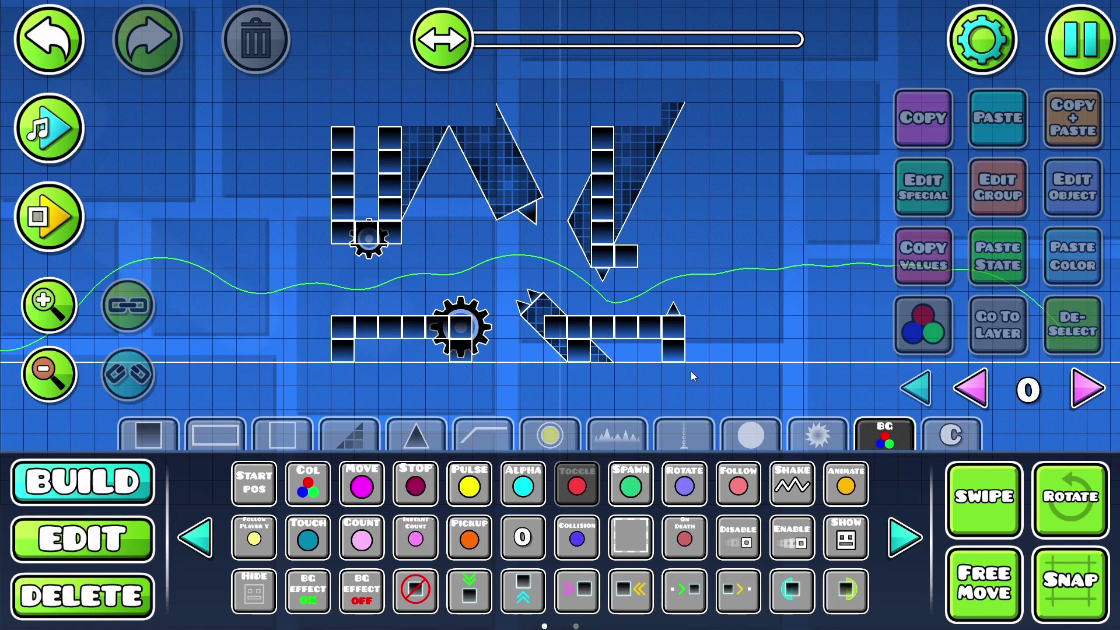
click(116, 549)
drag(411, 230, 504, 270)
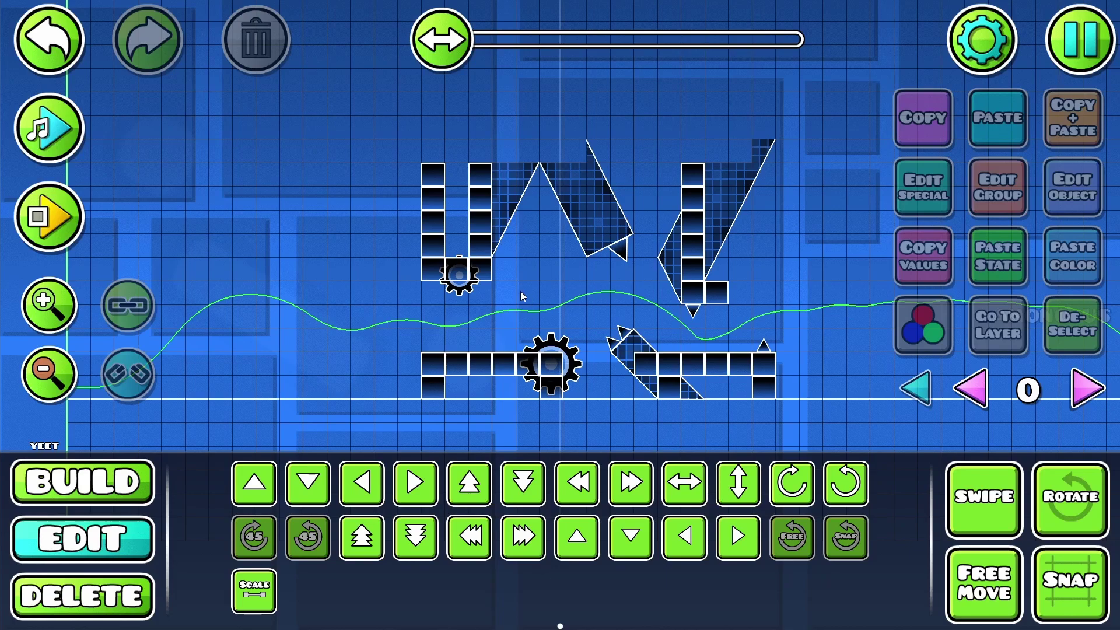
drag(522, 293, 393, 260)
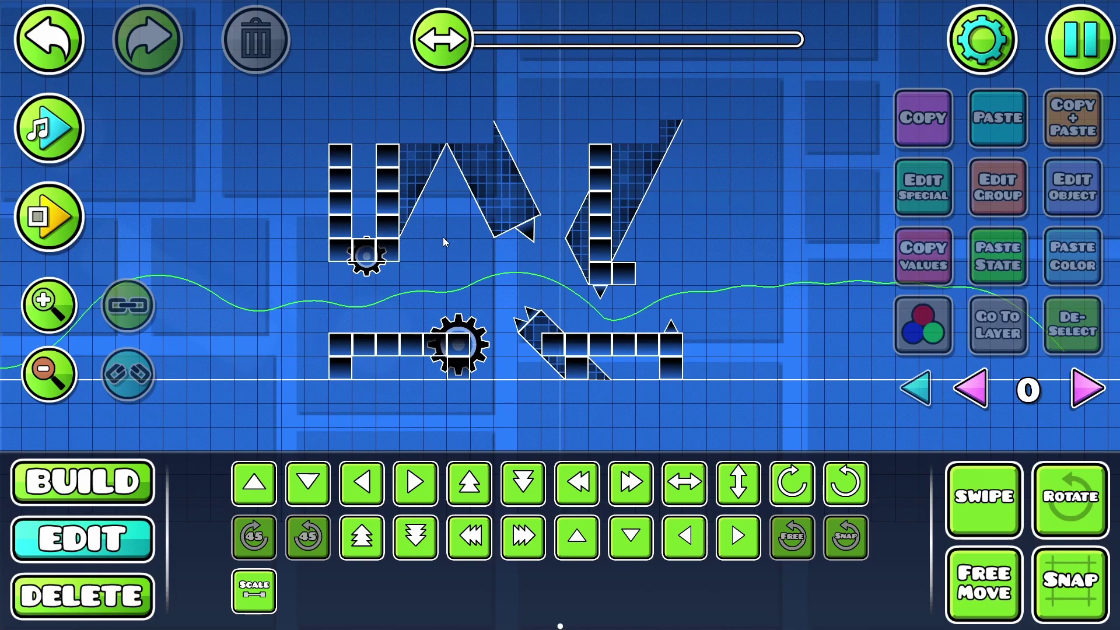
- Place the object transition trigger with the blue arc above the start of the block structures
click(117, 481)
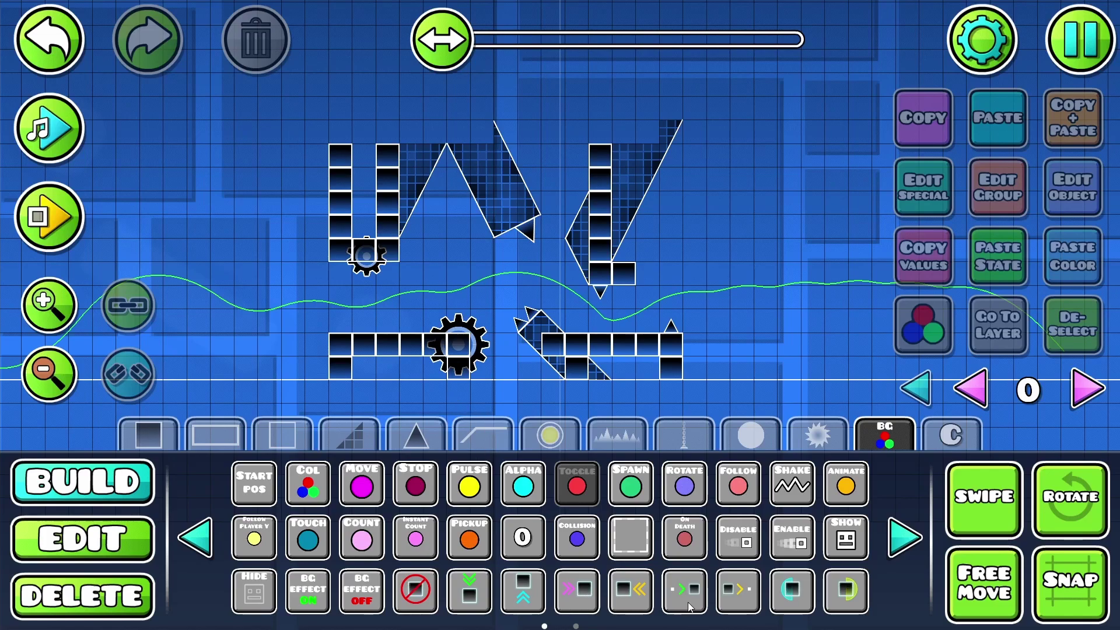
click(903, 536)
click(196, 549)
drag(476, 597, 813, 582)
click(800, 587)
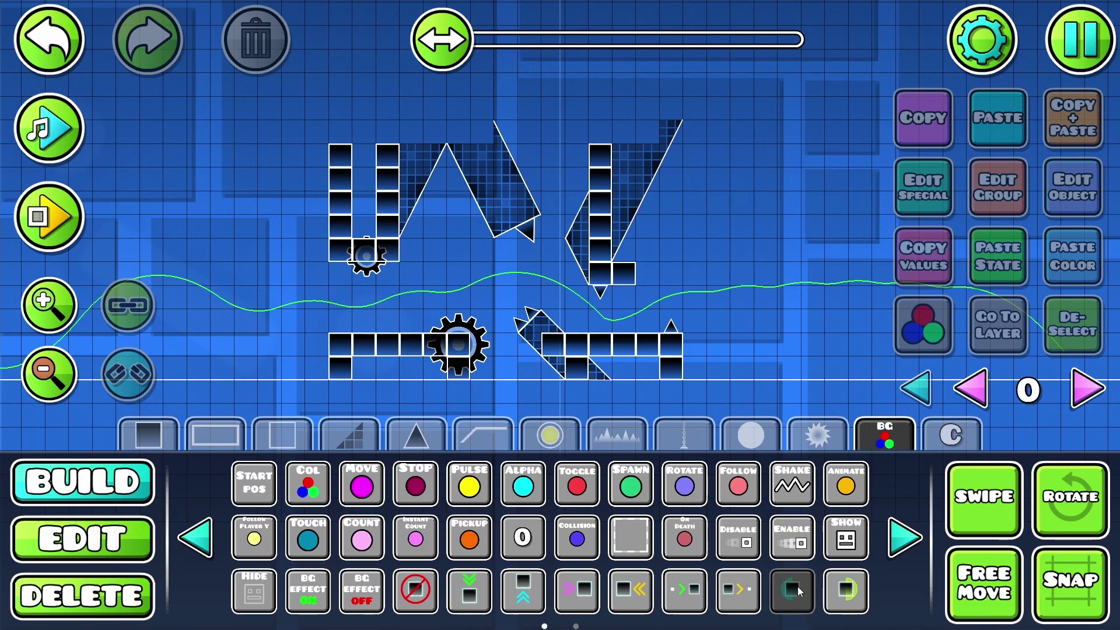
drag(288, 228, 408, 293)
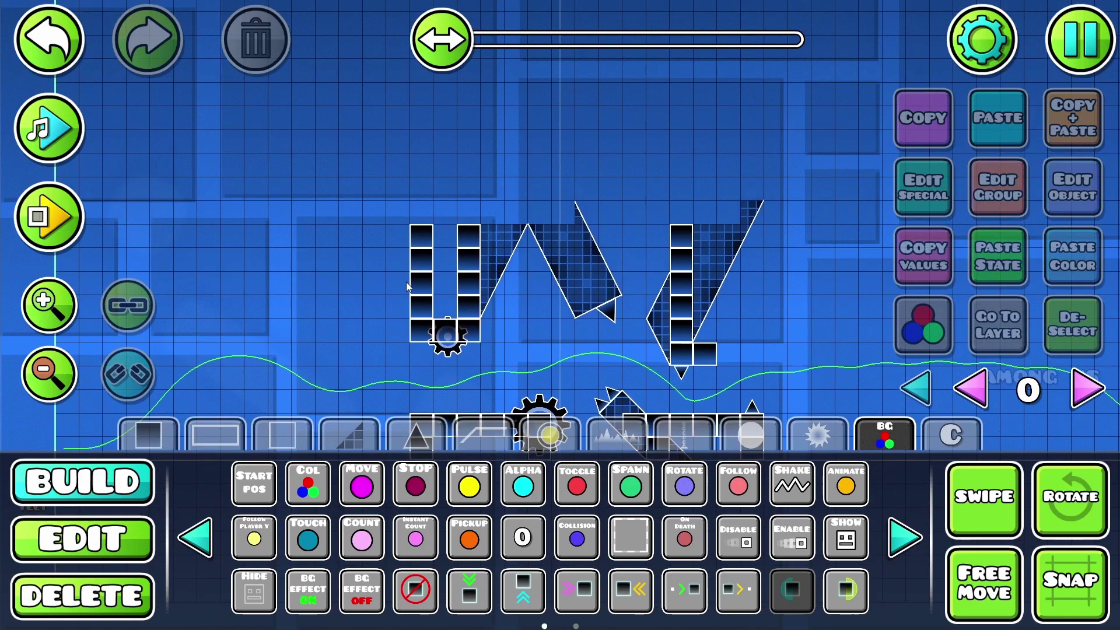
click(371, 146)
- Place the object transition trigger with the yellow arc farther along, above the middle of the structures, and deselect it
click(846, 589)
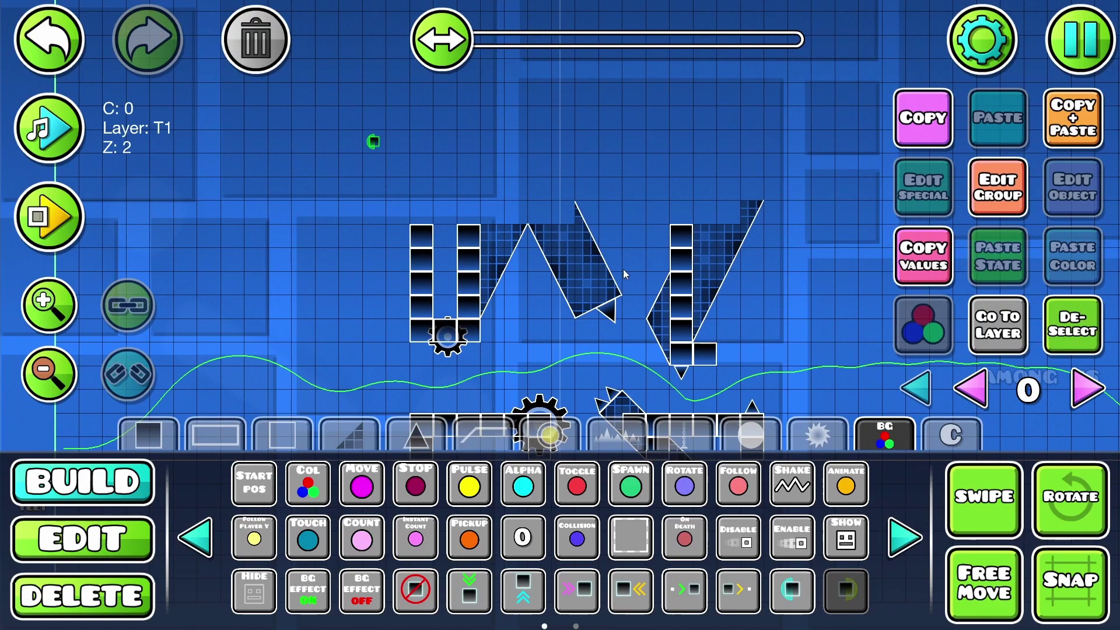
click(636, 140)
click(82, 538)
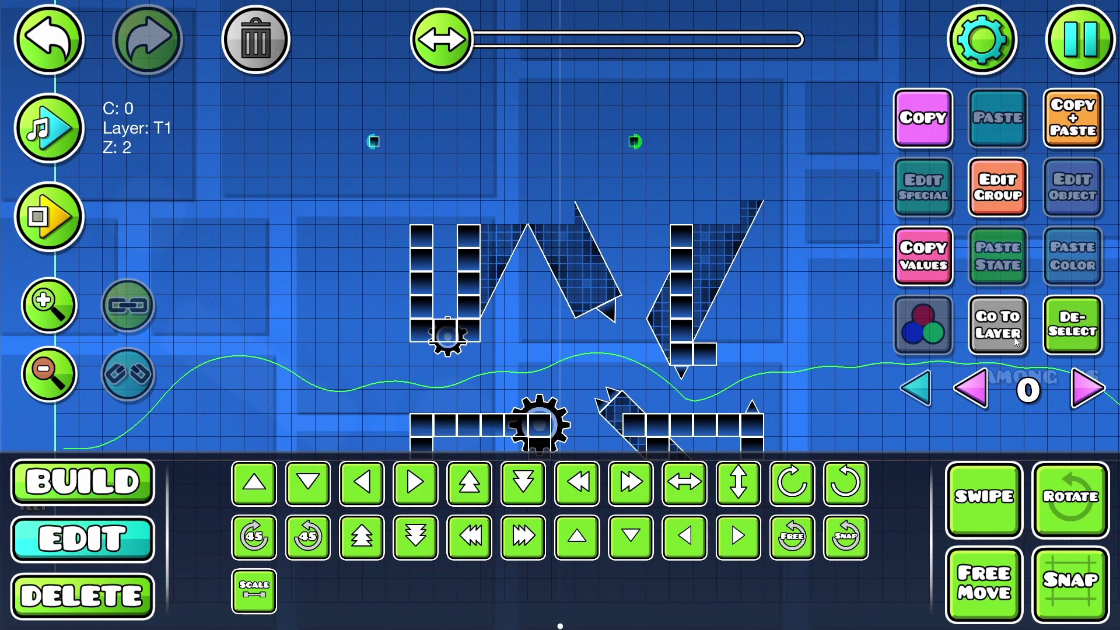
click(628, 315)
drag(627, 315, 612, 272)
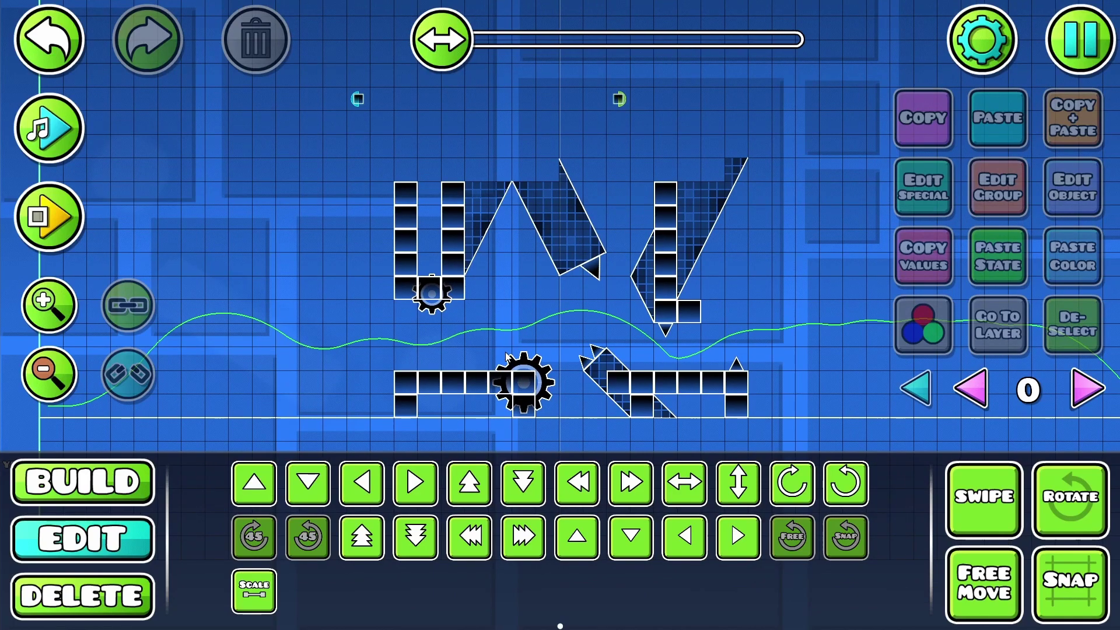
- Save and play the level to test the blue and yellow arc transition triggers on the structures, then return to the editor
click(1081, 39)
click(595, 233)
key(space)
key(space)
key(space)
key(space)
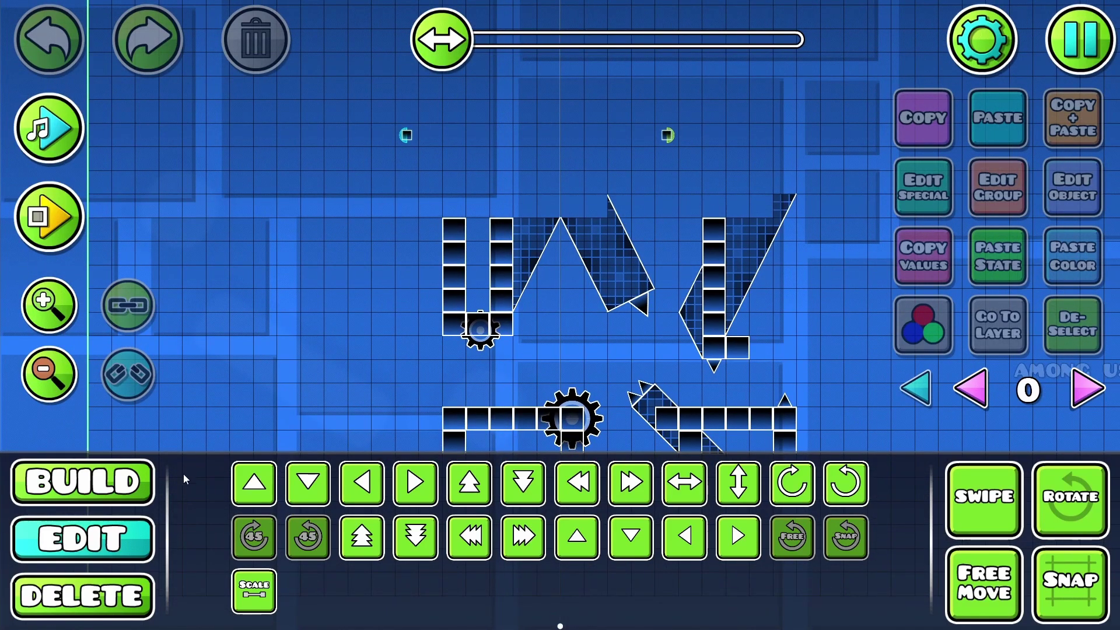
- Delete the blue and yellow arc transition triggers above the block structures
key(3)
click(408, 136)
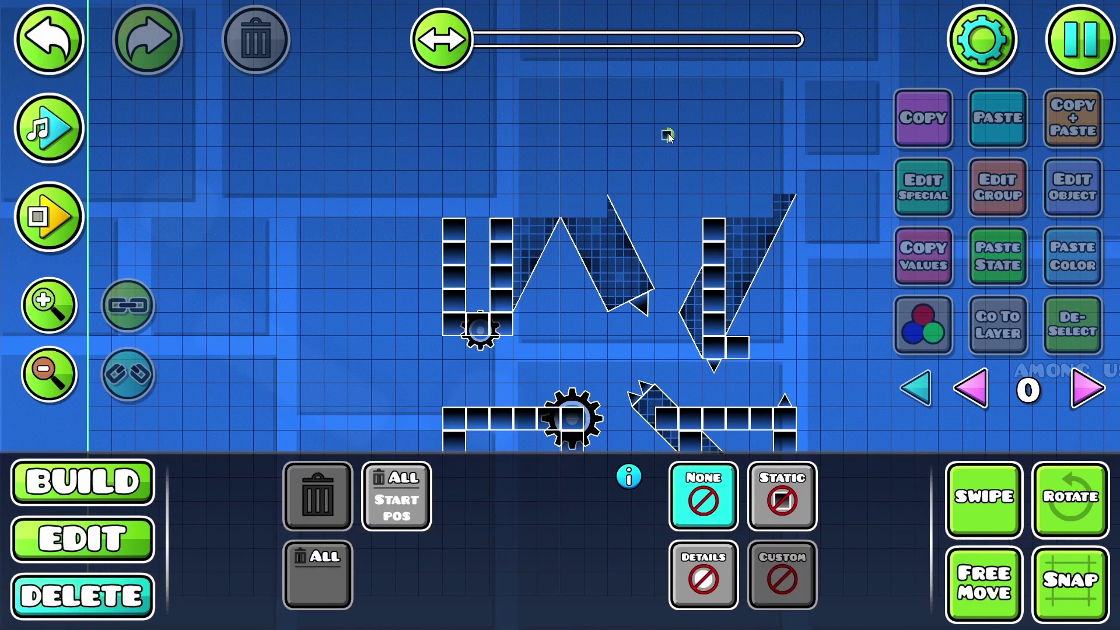
- Place the transition trigger with cyan upward arrows above the start of the structures and the one with green downward arrows farther along
click(126, 492)
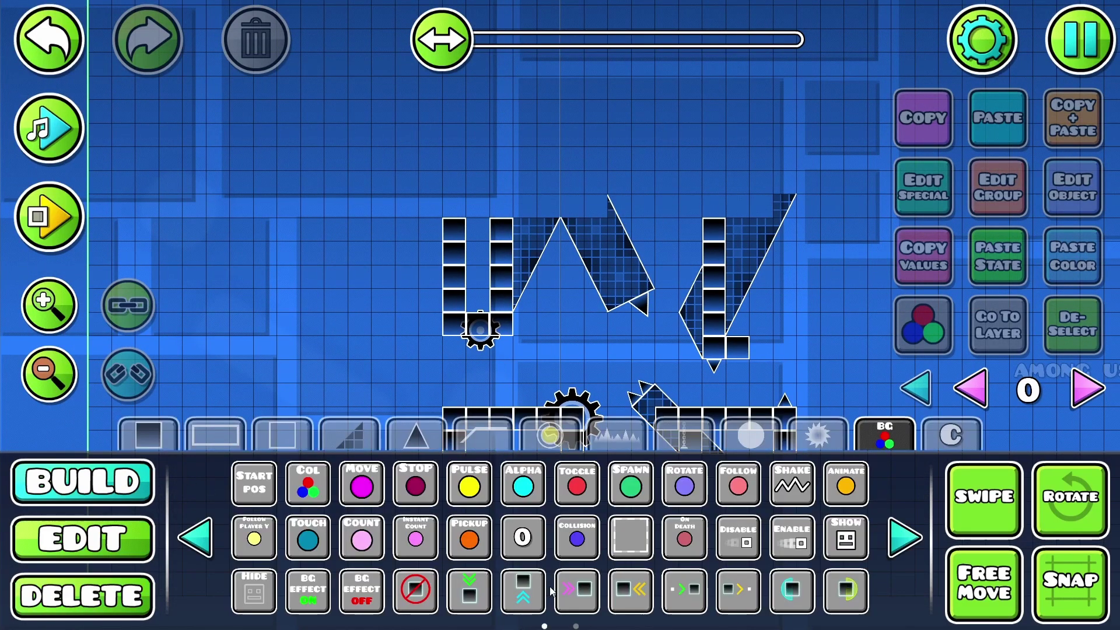
click(407, 136)
click(469, 592)
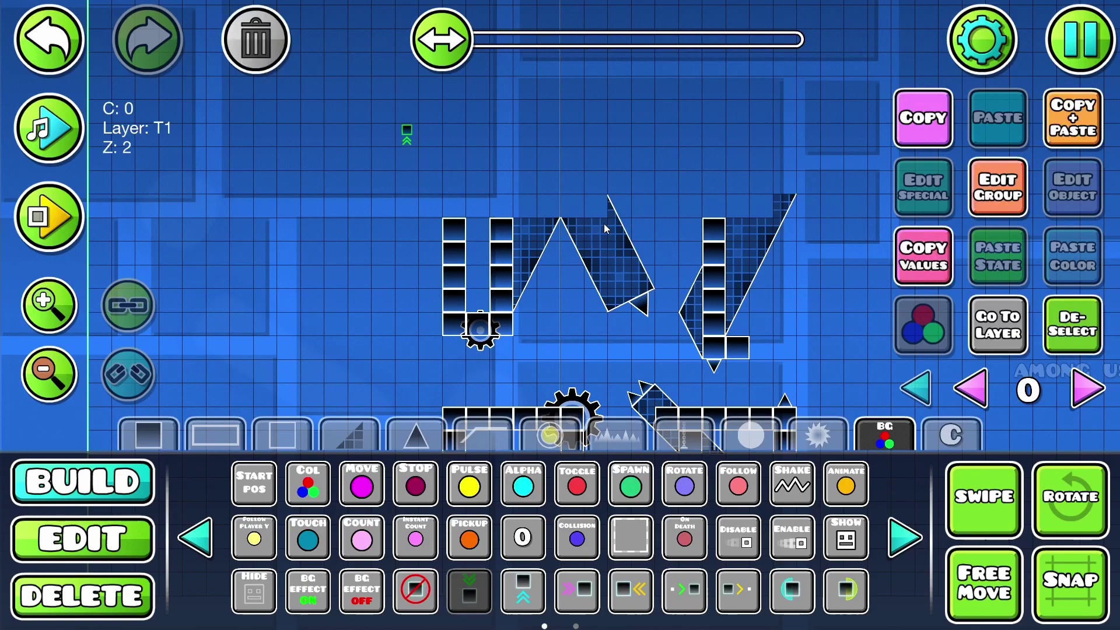
key(ctrl+z)
click(469, 592)
click(401, 145)
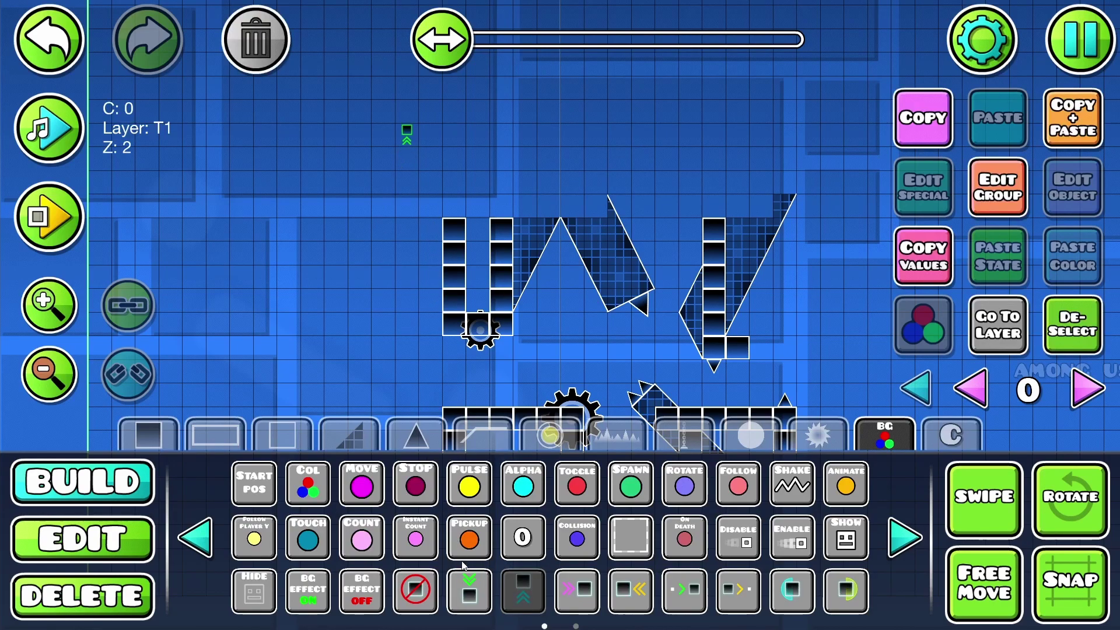
click(524, 592)
click(549, 133)
- Save and play the level to test the upward and downward arrow transition triggers, then return to the editor
click(1064, 59)
click(635, 221)
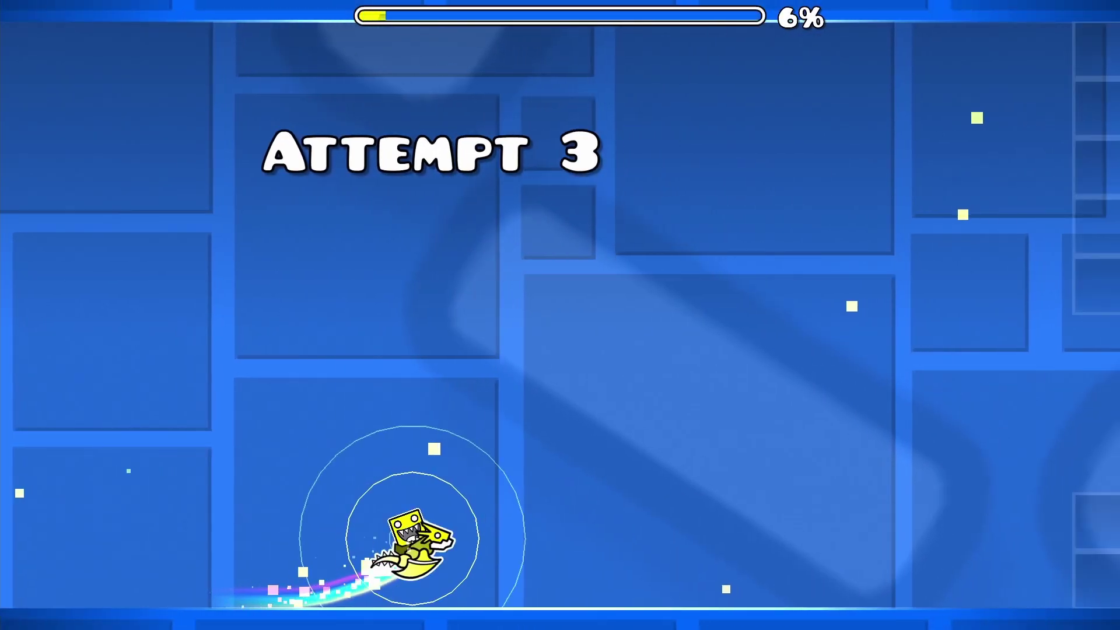
key(space)
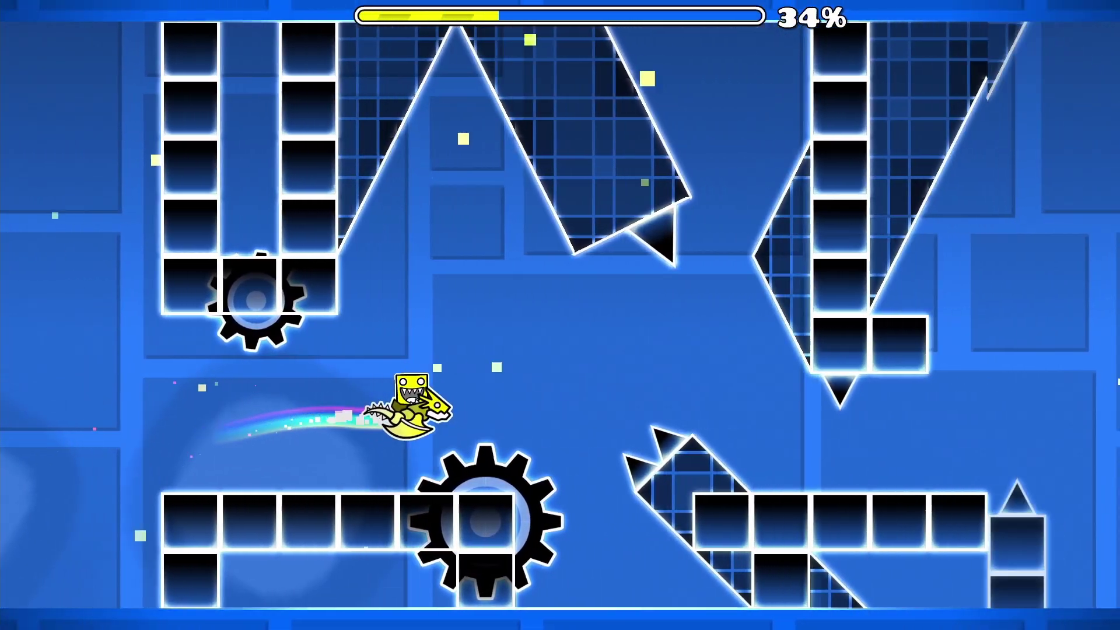
key(space)
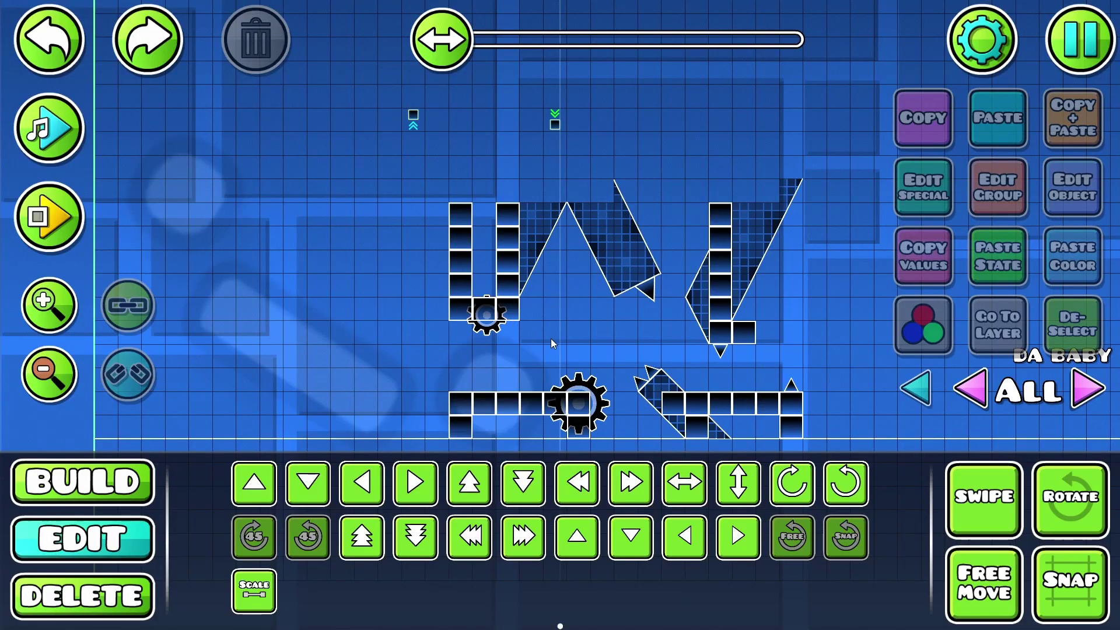
- Select all the block structures, excluding the two triggers, and enable Dont Fade and Dont Enter for them
drag(527, 316, 454, 275)
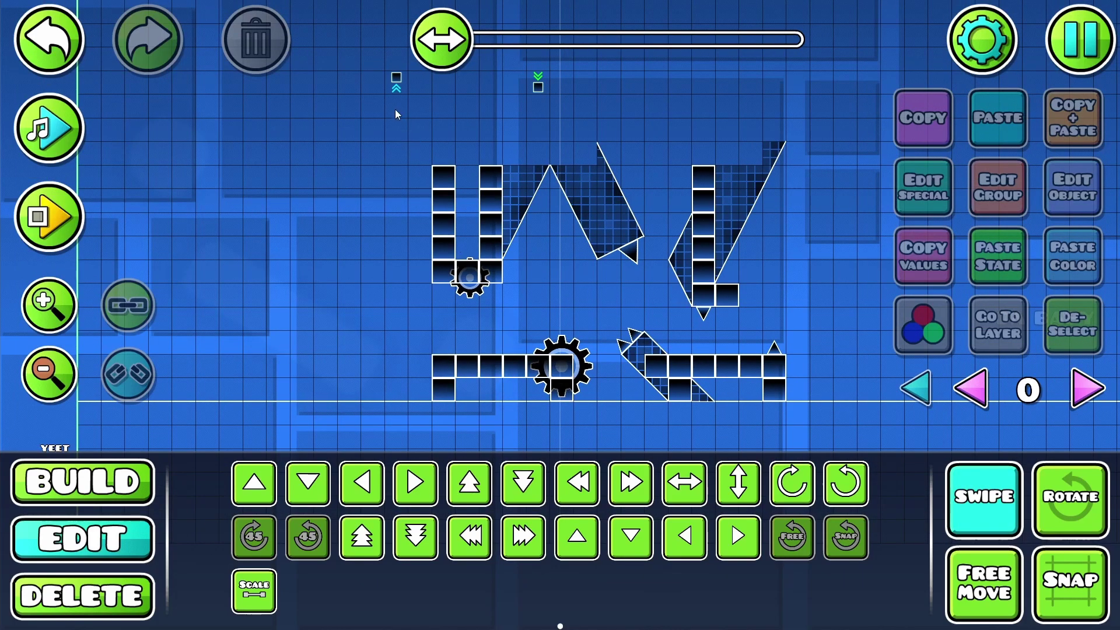
drag(394, 110, 784, 410)
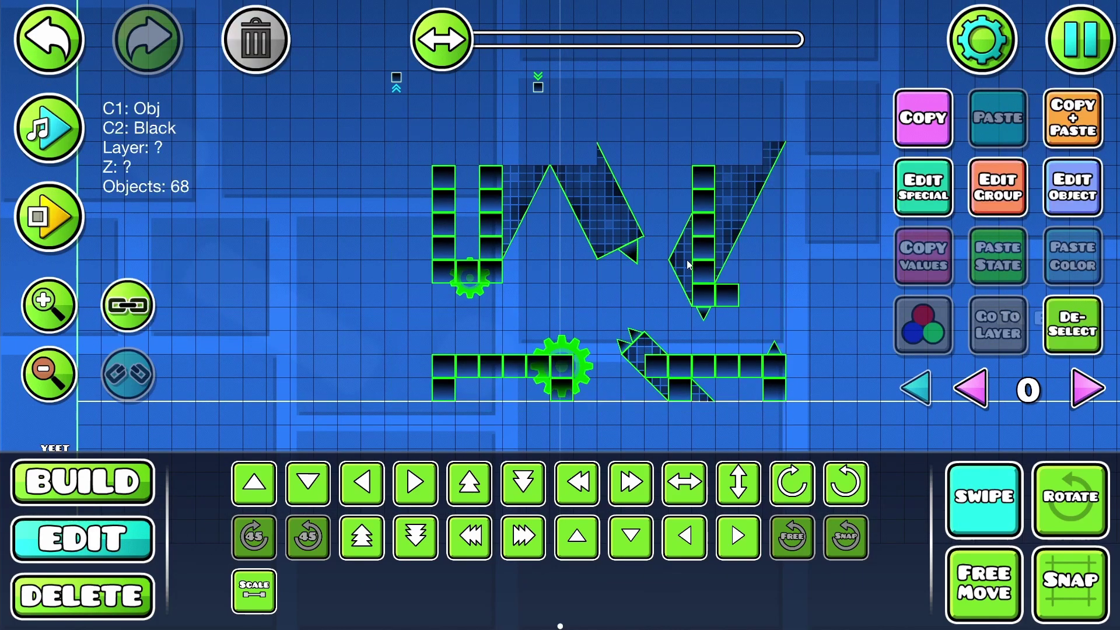
click(976, 200)
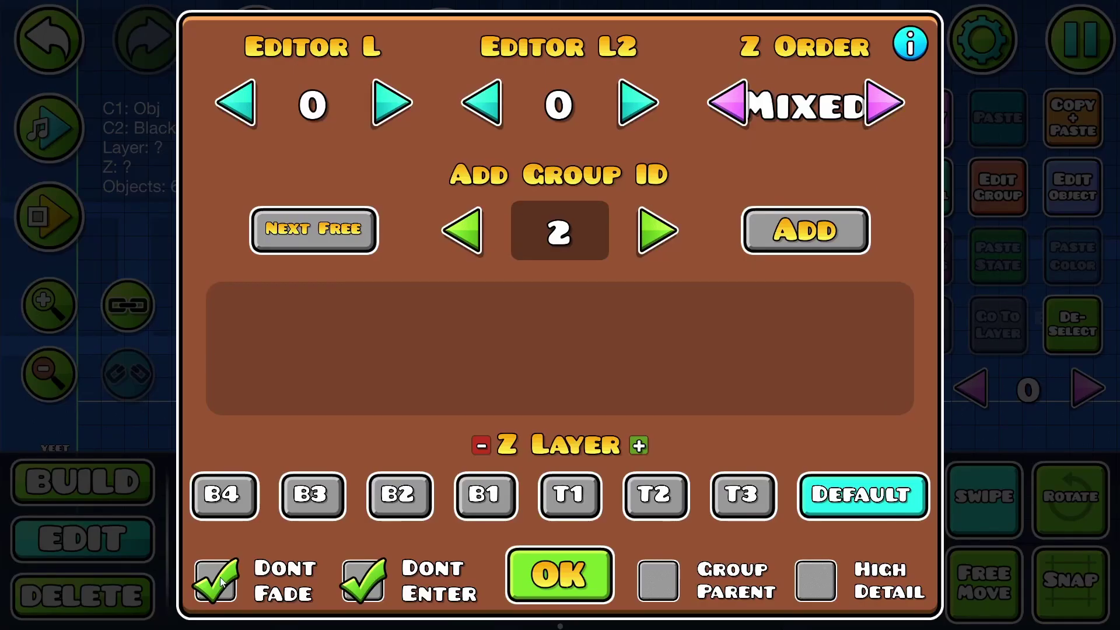
click(559, 575)
- Save and play the level to test the structures with Dont Fade and Dont Enter enabled, then return to the editor
key(Escape)
click(674, 222)
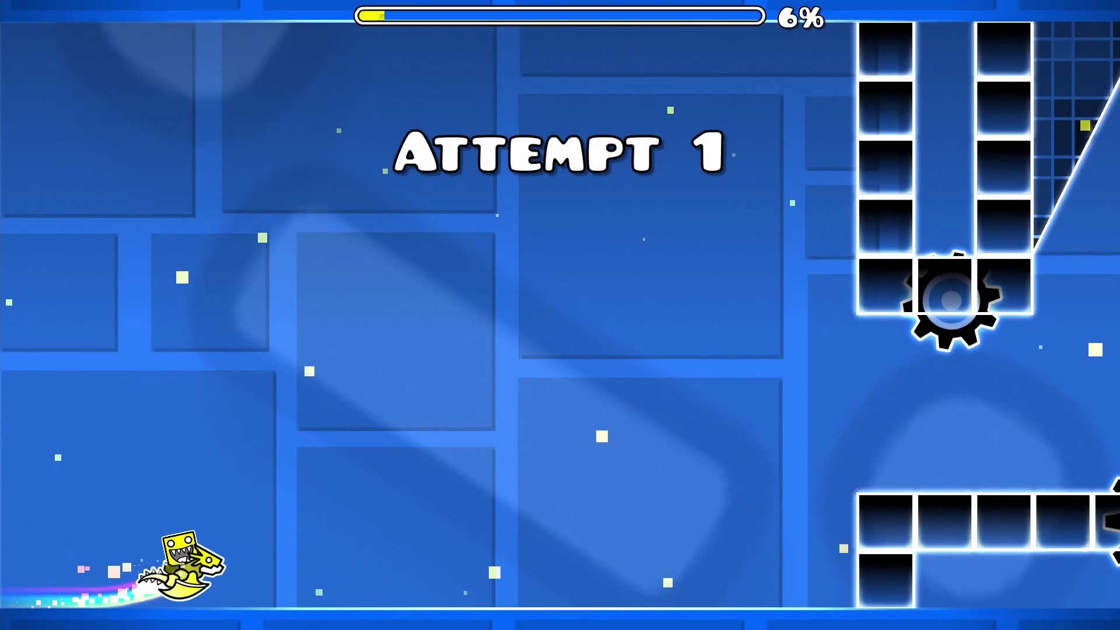
key(space)
key(space)
key(Escape)
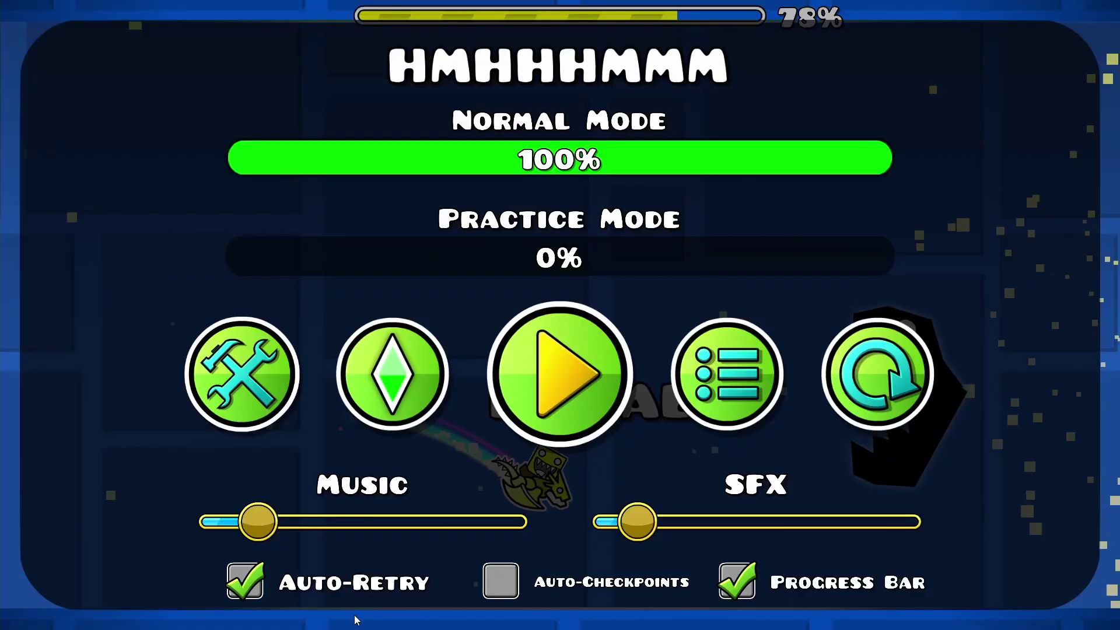
click(278, 392)
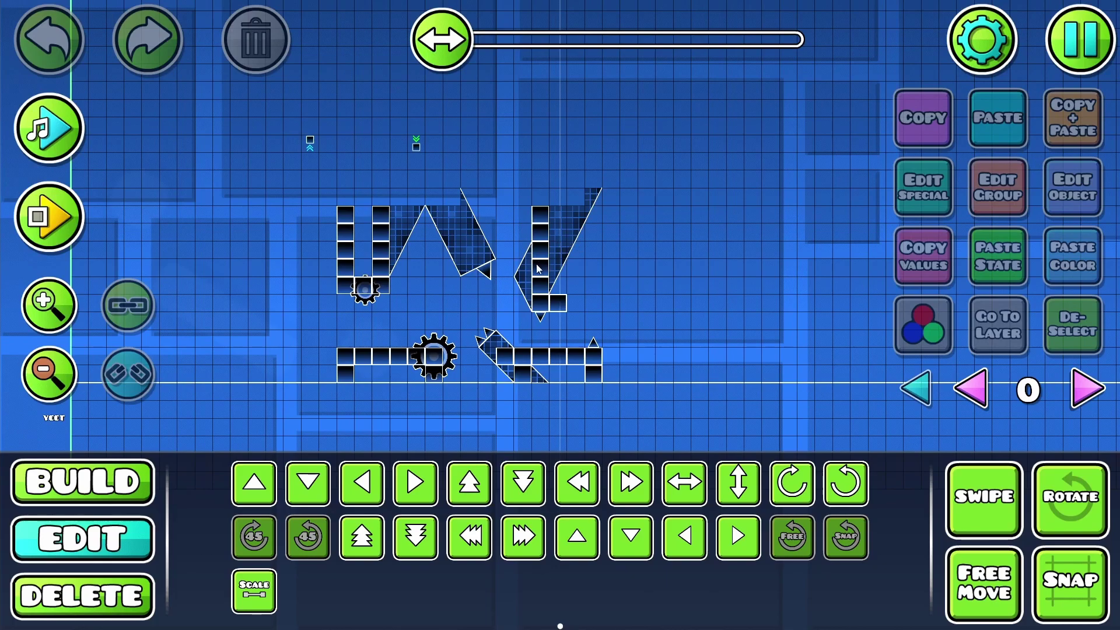